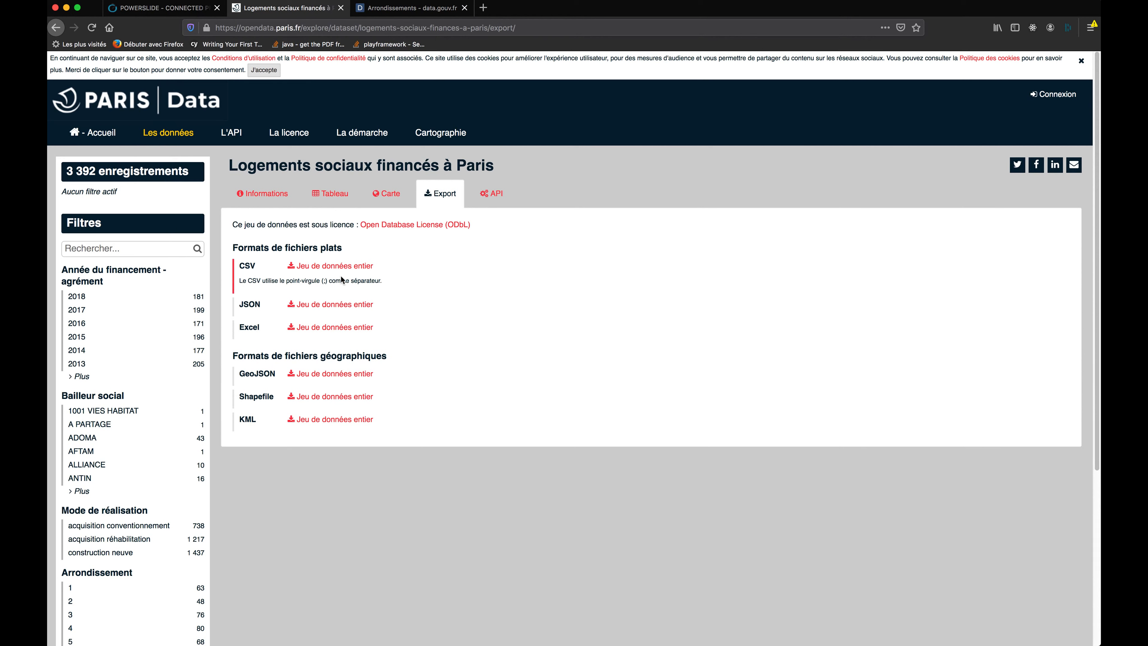
Download the entire Logements sociaux financés à Paris dataset as CSV, saving the file to disk.
left_click(324, 269)
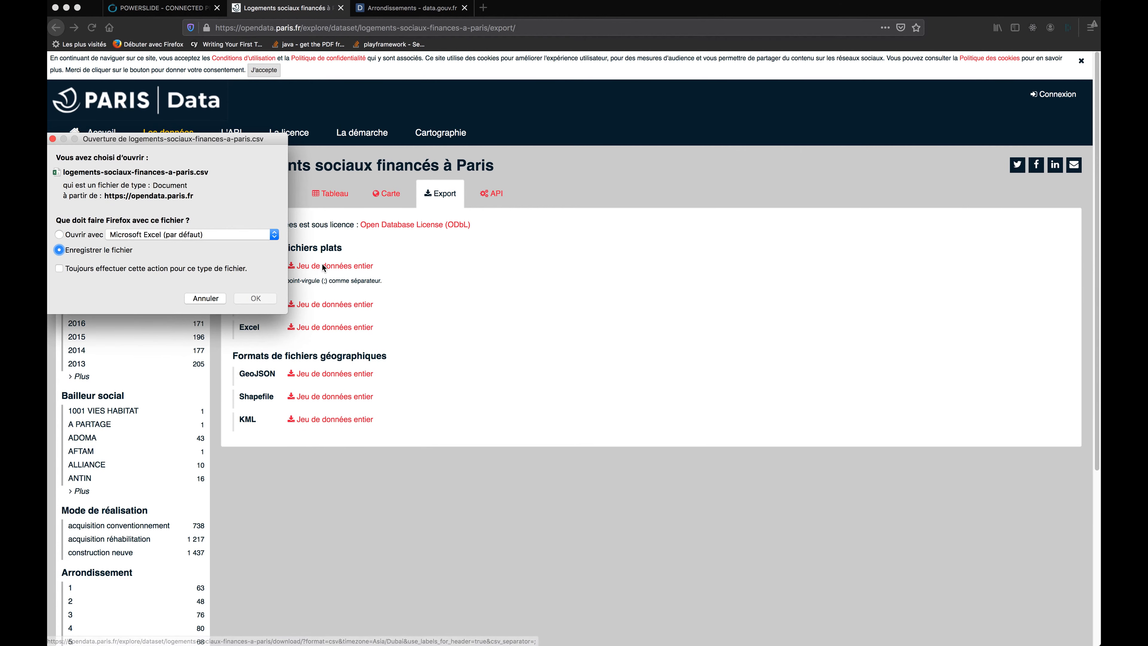
left_click(249, 299)
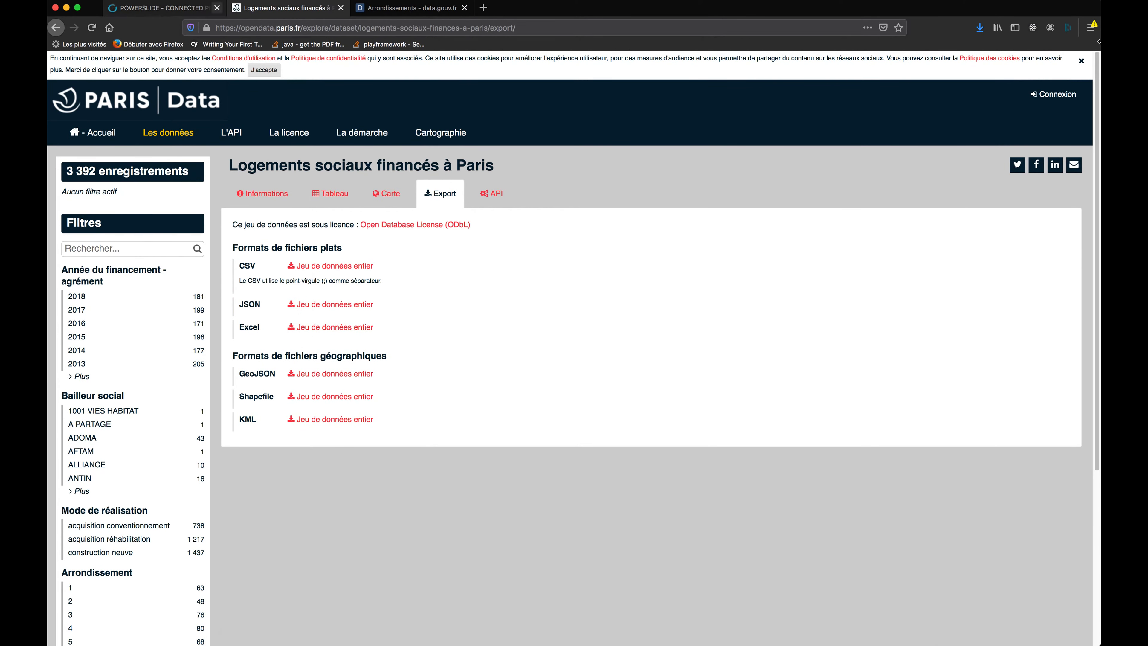
left_click(979, 31)
left_click(724, 195)
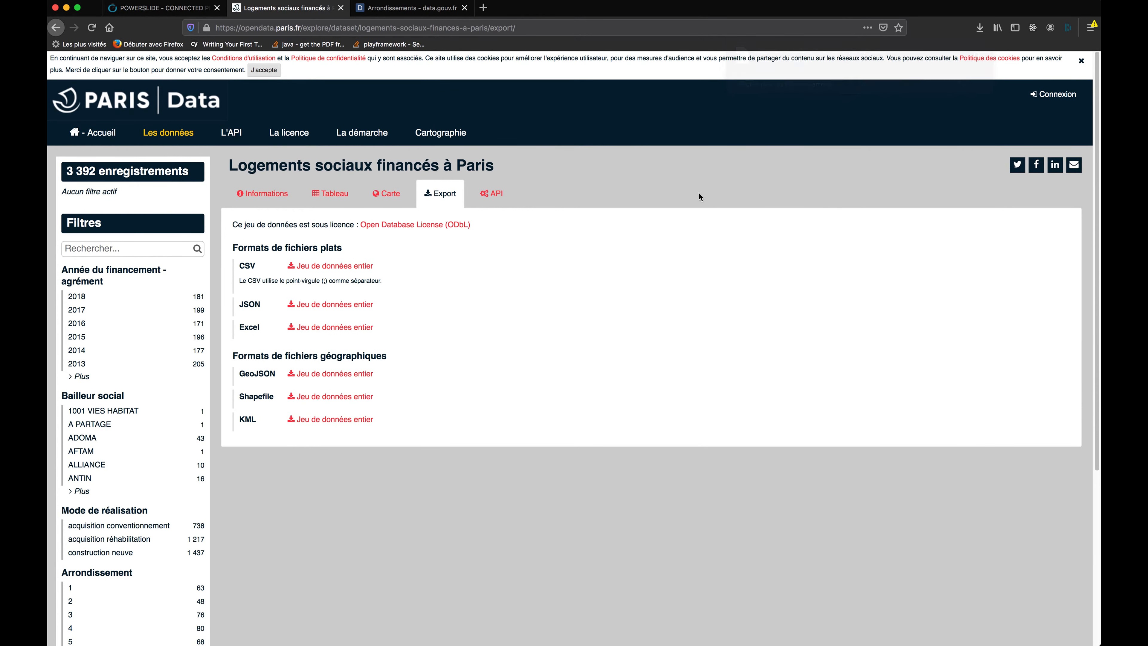
Switch to Powerslide and import the downloaded logements-sociaux-finances-a-paris(1).csv as a data source.
left_click(159, 8)
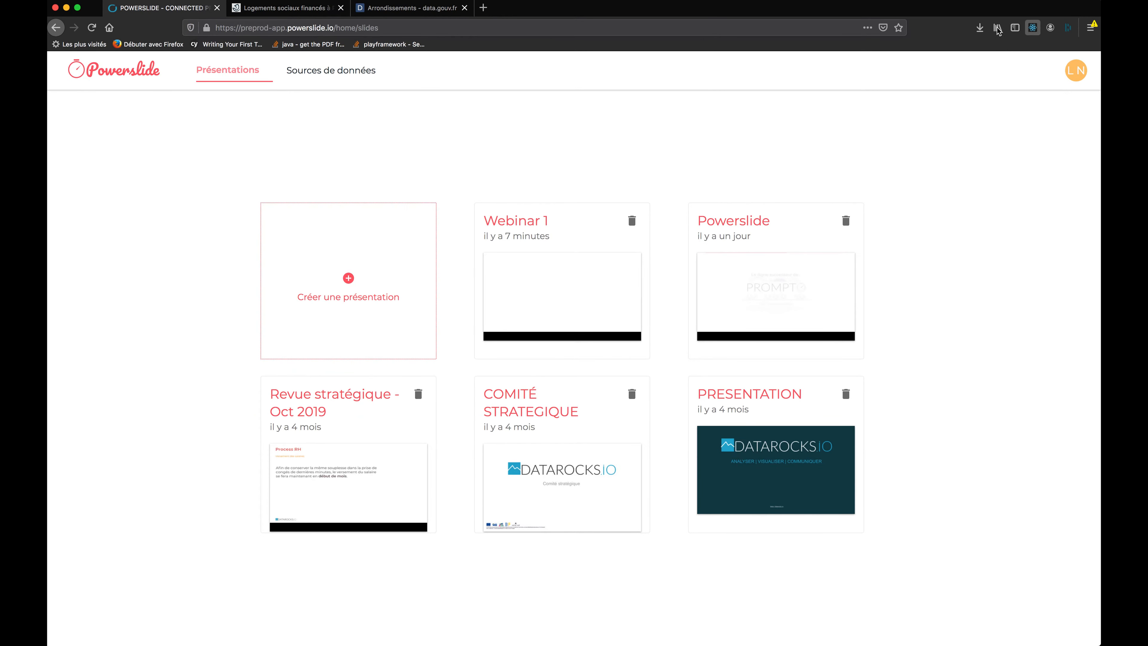
left_click(978, 27)
left_click_drag(900, 65, 764, 151)
left_click_drag(641, 188, 617, 196)
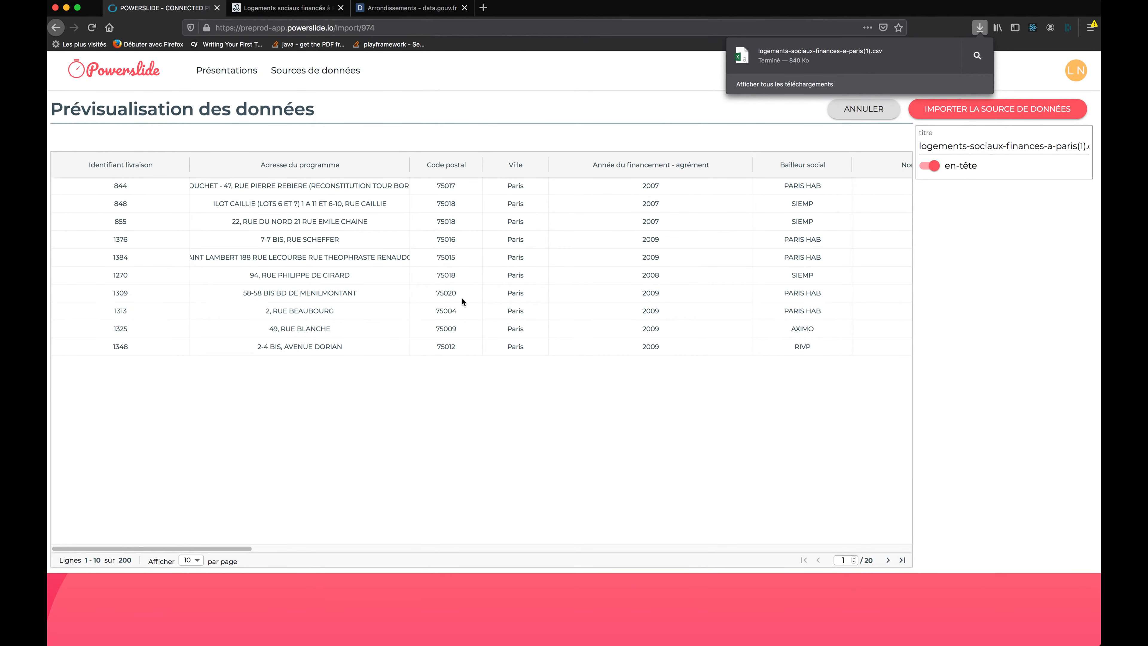
left_click(694, 57)
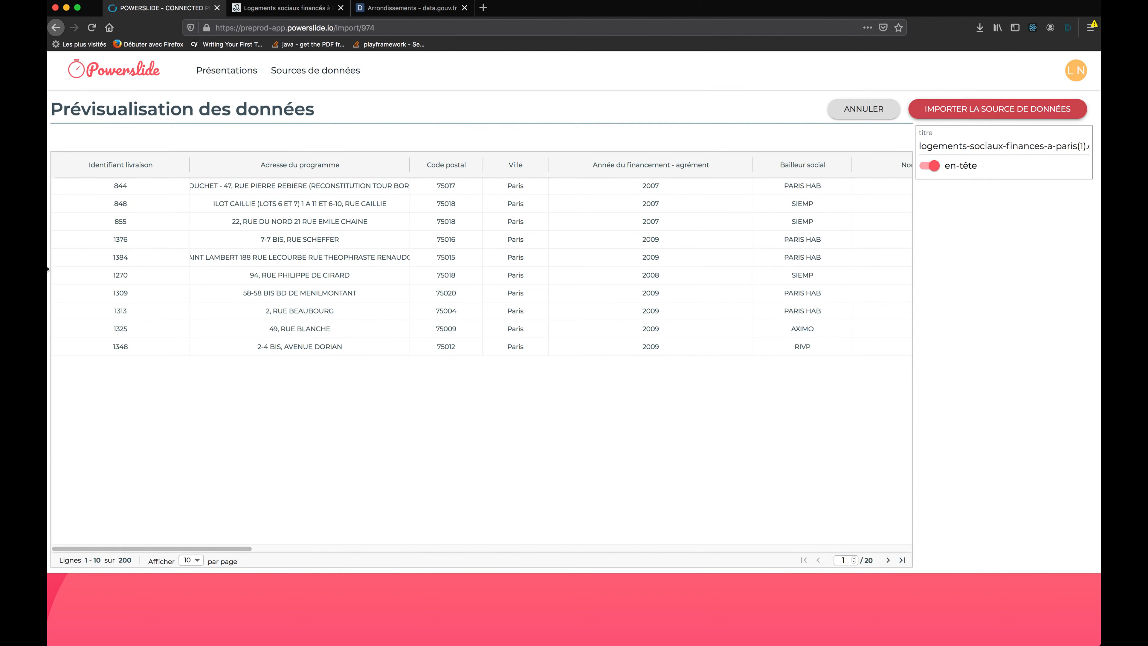
left_click(931, 116)
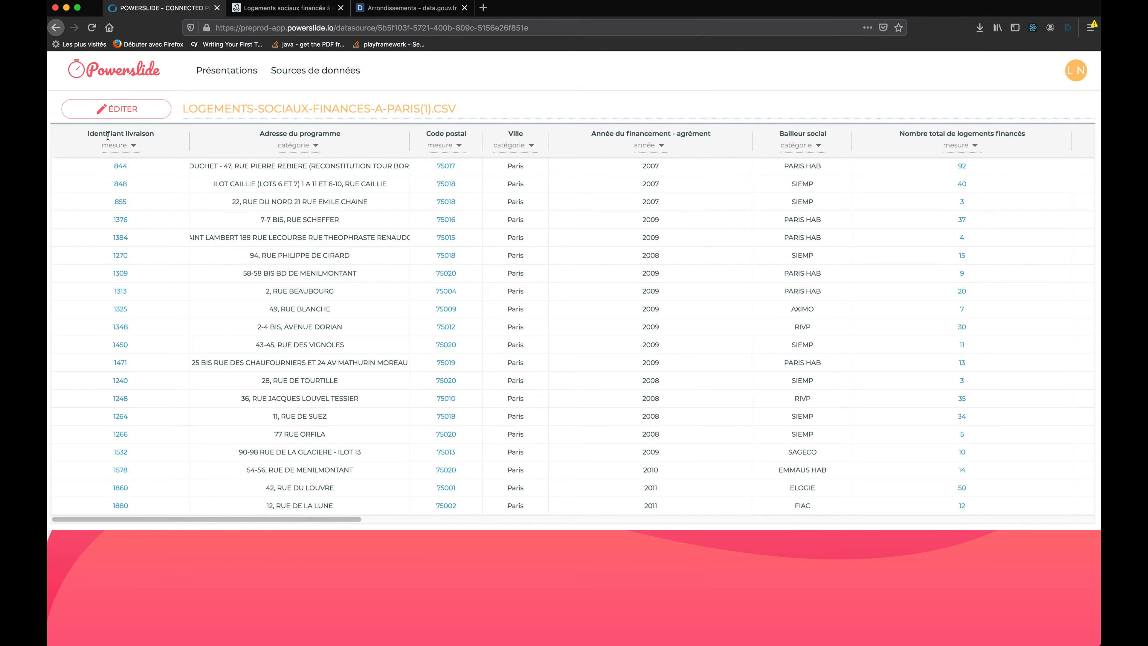
Set the Identifiant livraison and Code postal columns to catégorie and save the data source.
left_click(109, 118)
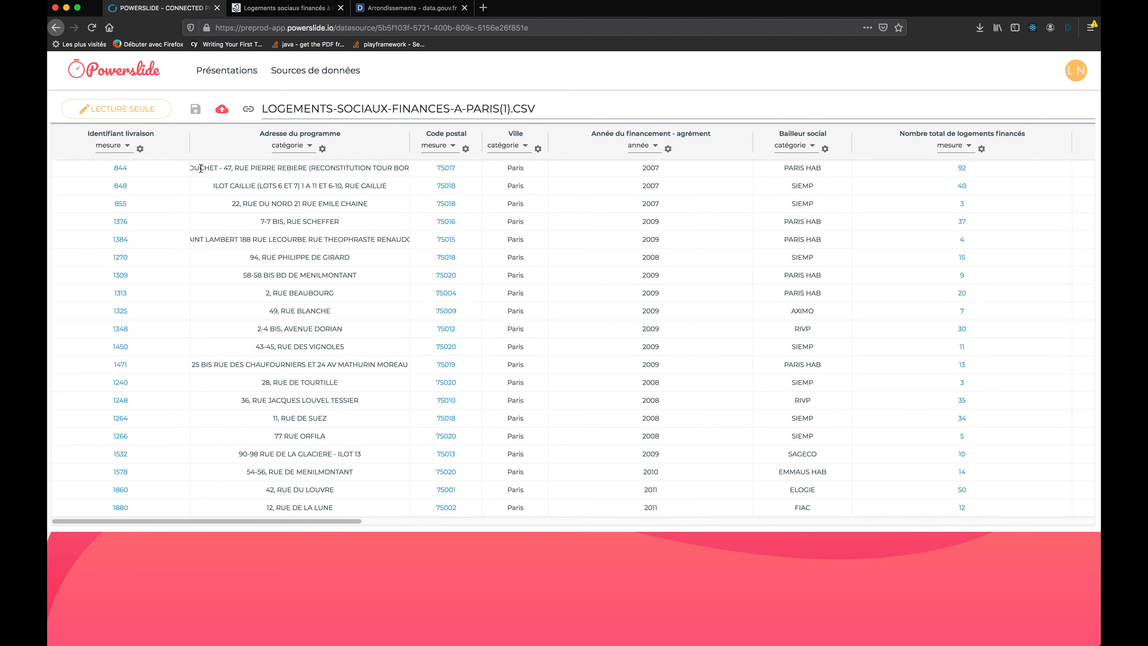
left_click(124, 152)
left_click(126, 165)
left_click(423, 149)
left_click(452, 166)
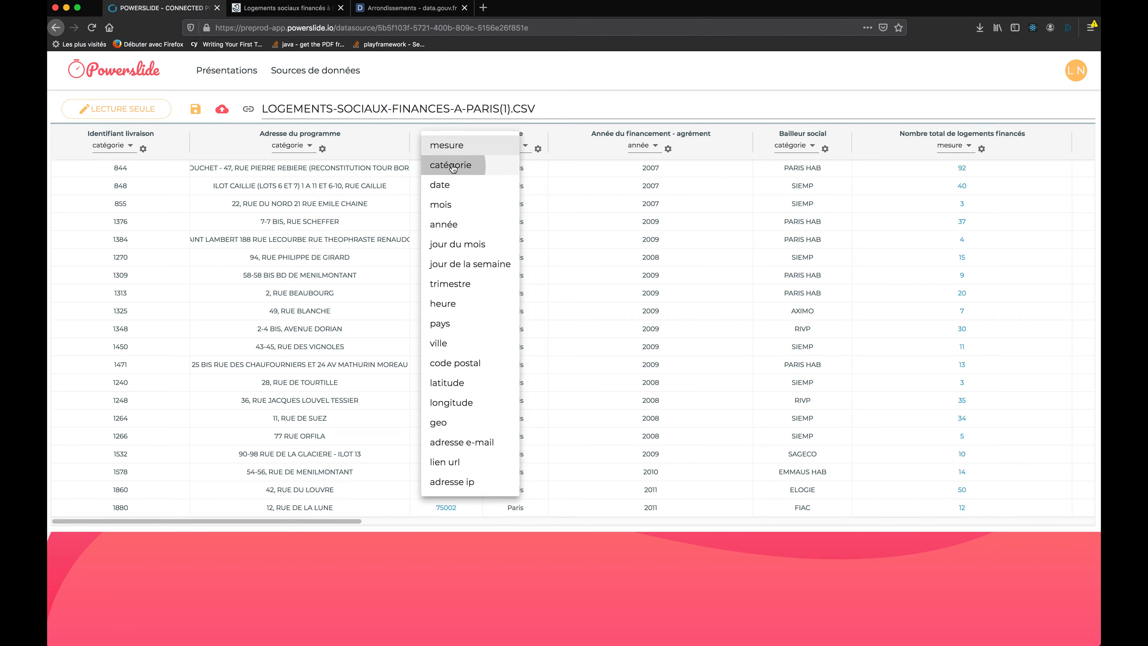
left_click(718, 113)
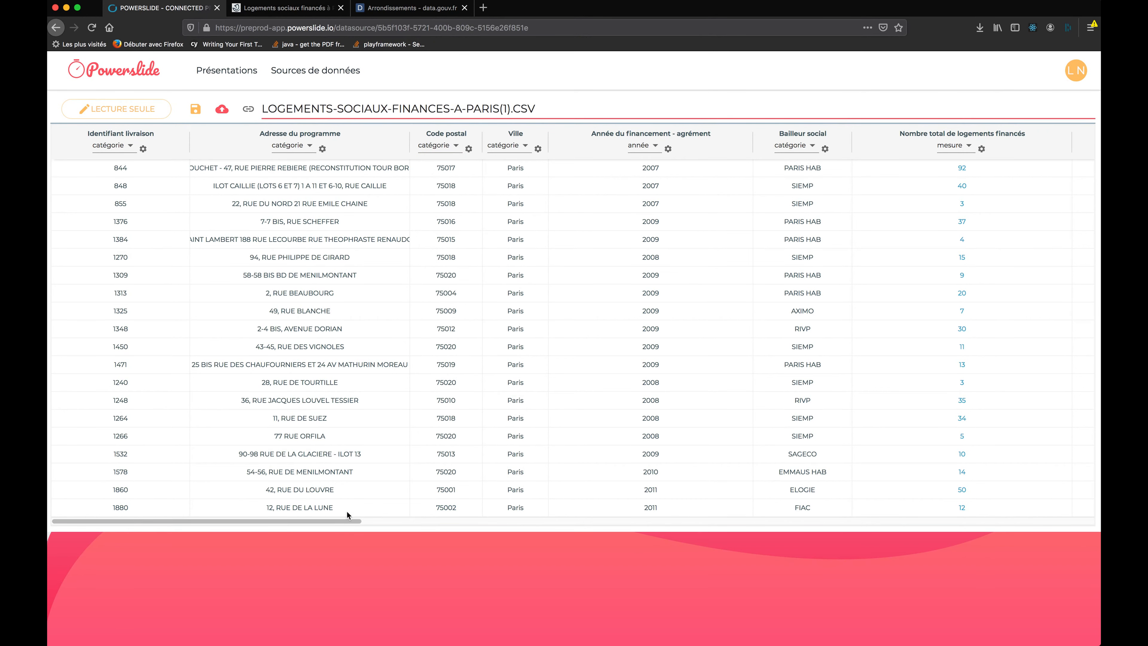
left_click_drag(332, 520, 625, 522)
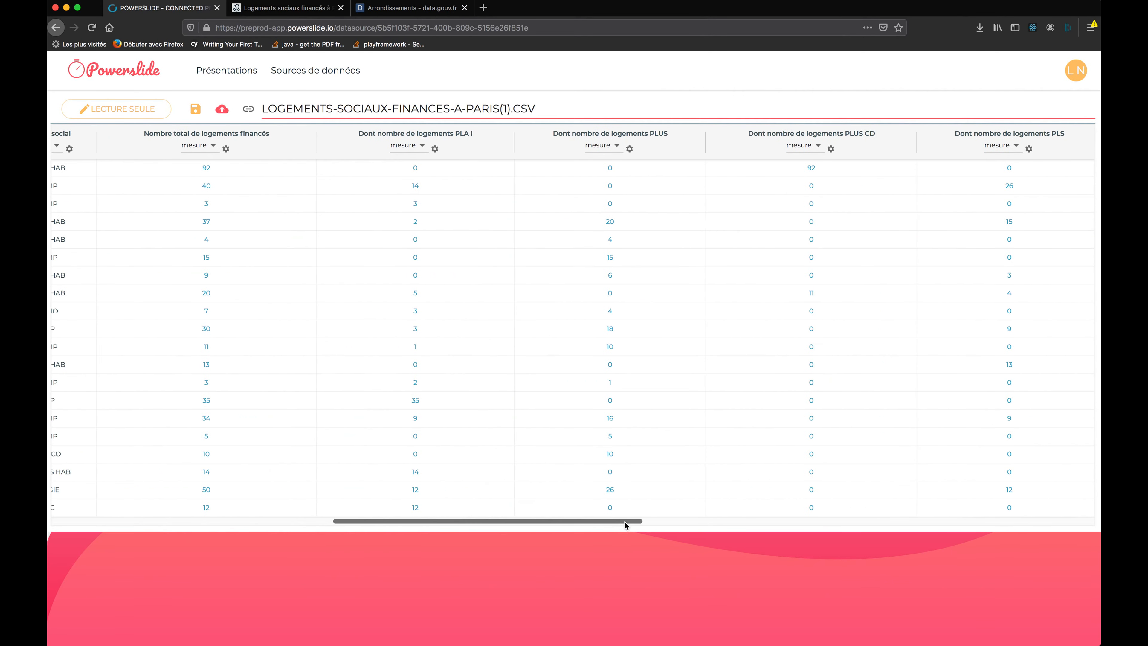
left_click_drag(537, 520, 199, 498)
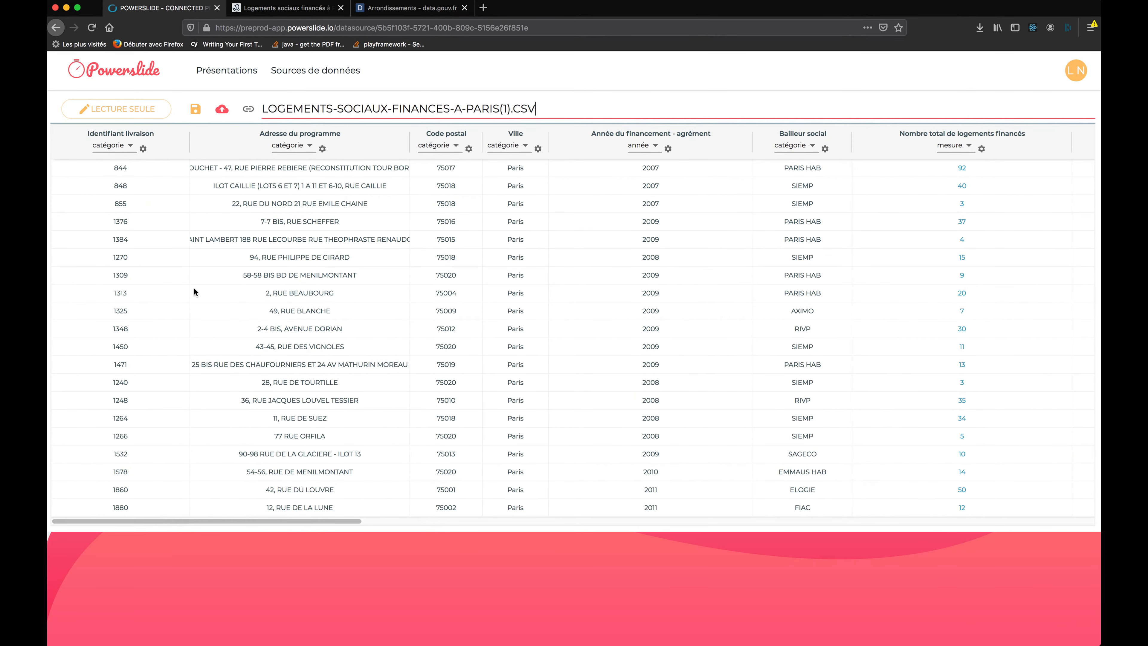
left_click(196, 110)
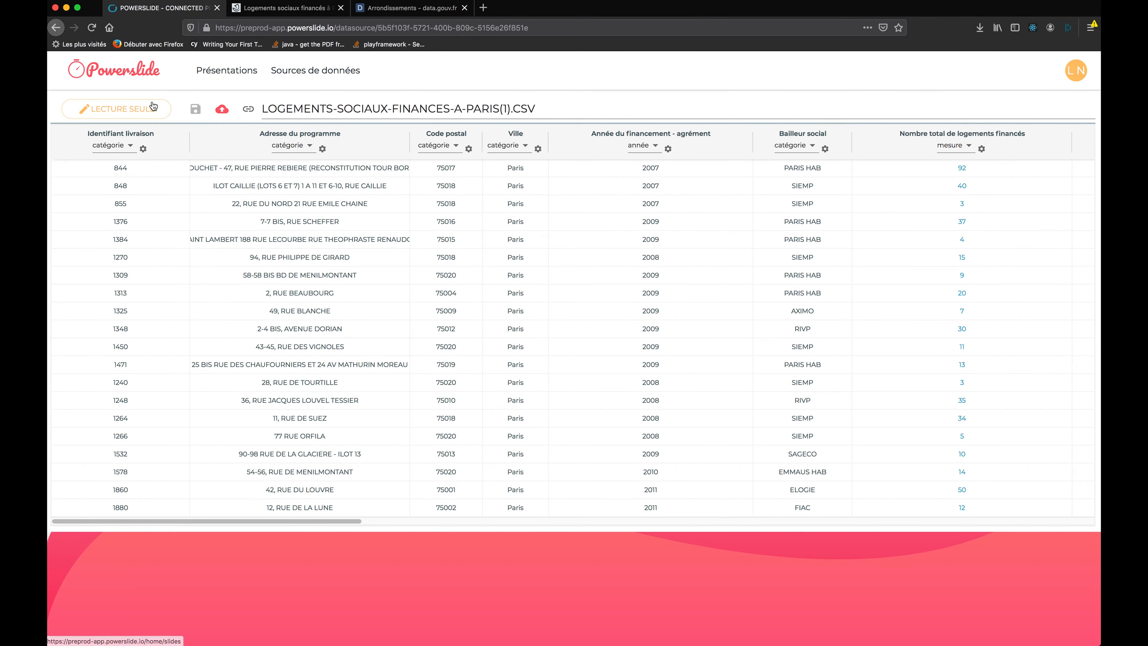
Create a new presentation titled "Logements sociaux à Paris".
left_click(220, 71)
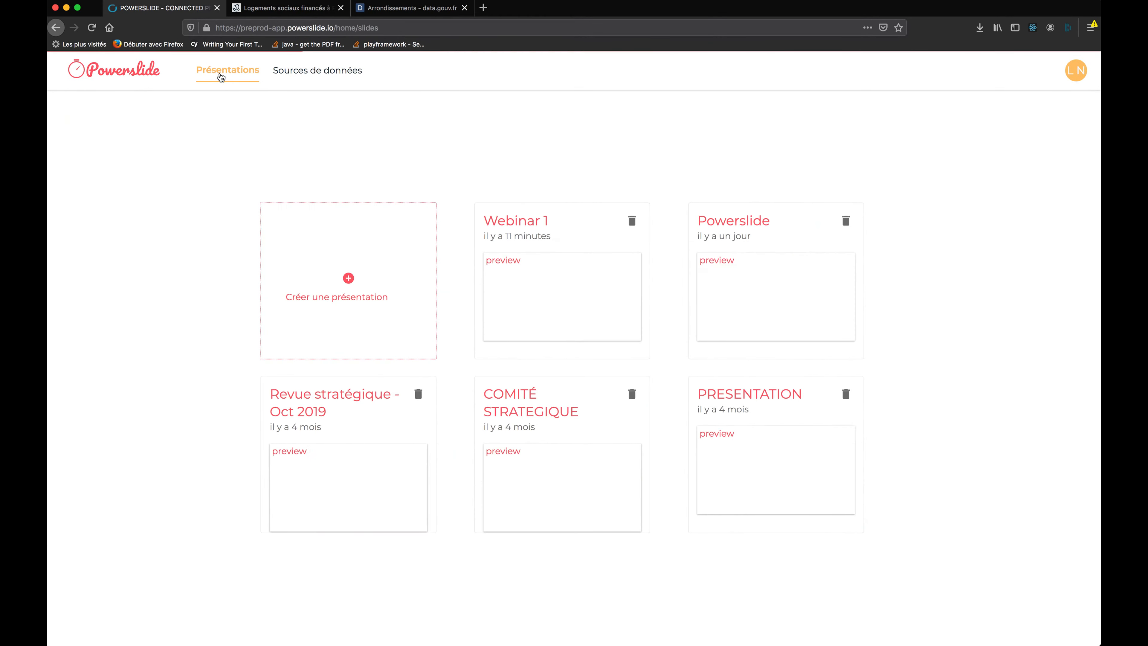
left_click(342, 288)
left_click(432, 169)
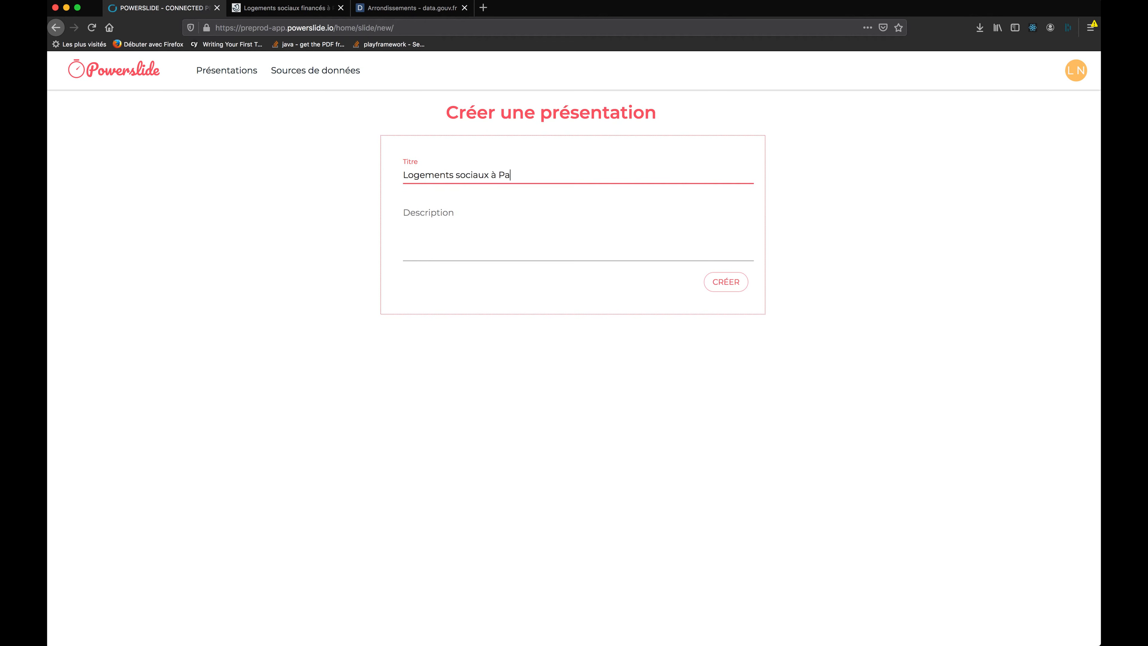
type("Logements sociaux à Paris")
left_click(726, 285)
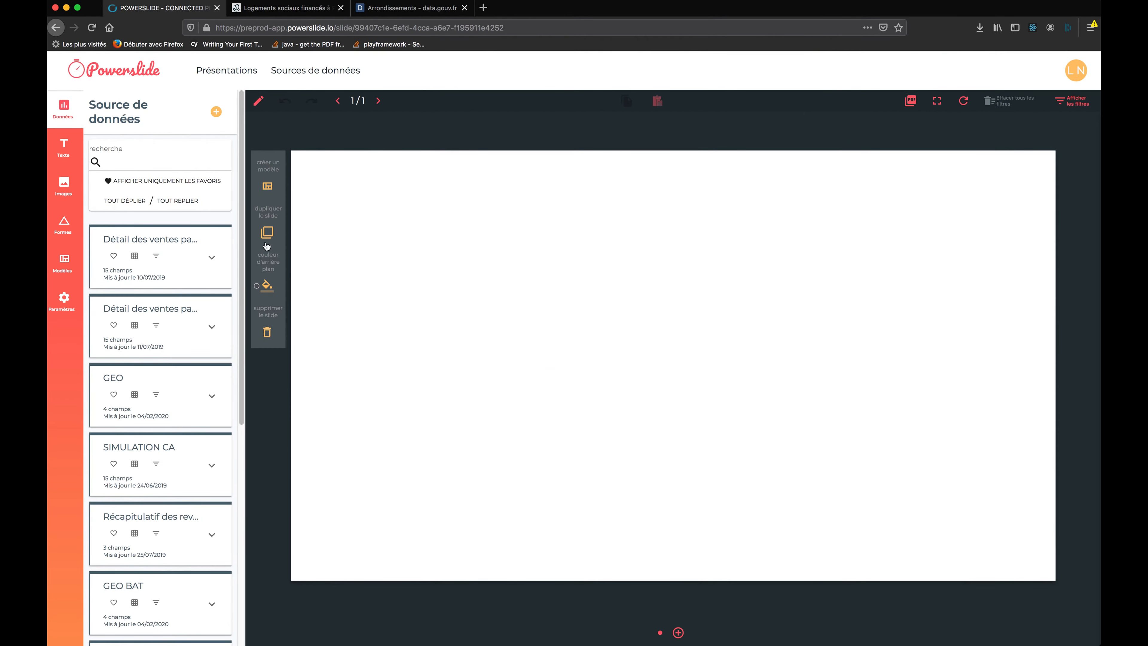
Mark the logements-sociaux source updated on 05/02/2020 as a favourite, then show only favourites and expand its fields.
scroll(189, 289, "down", 10)
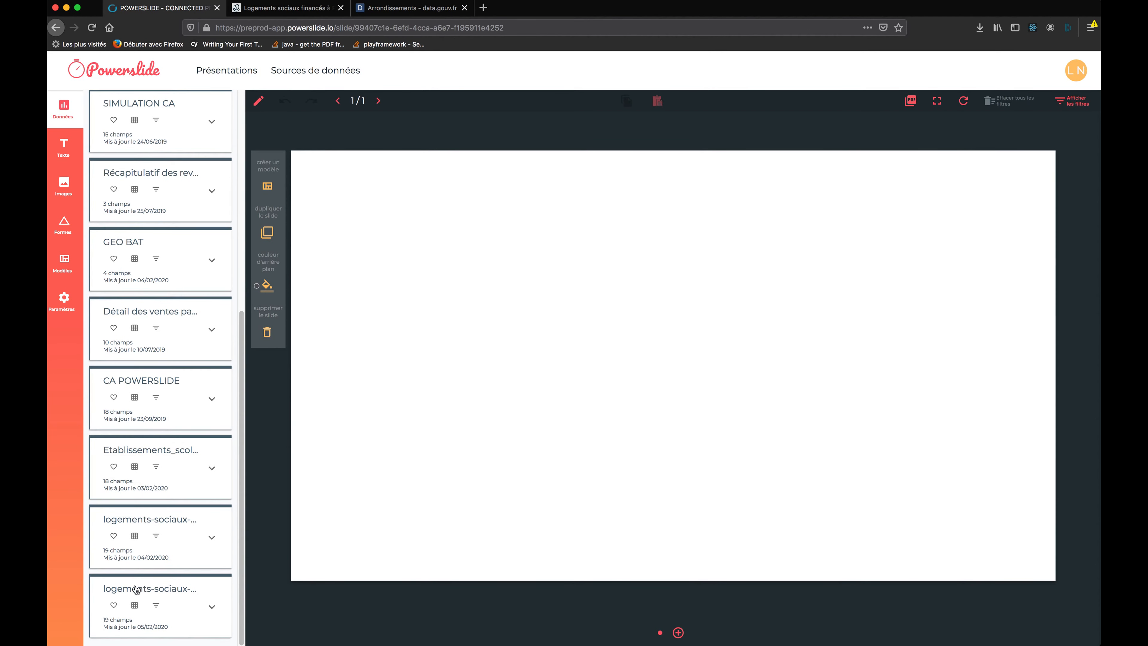
left_click(114, 605)
left_click(156, 182)
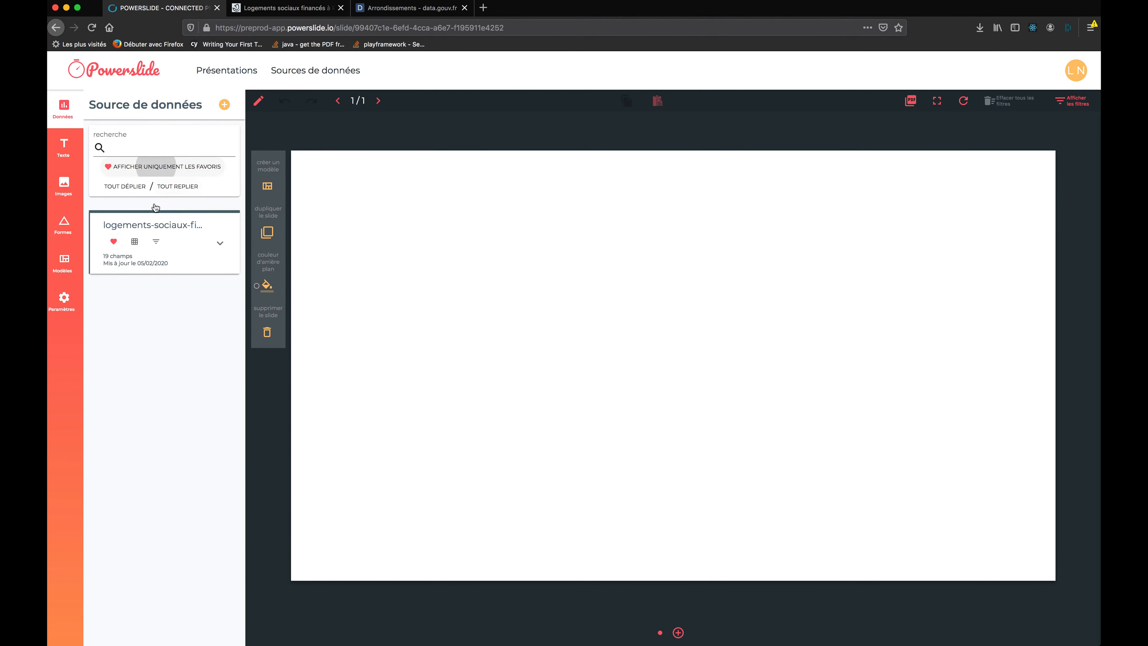
left_click(221, 247)
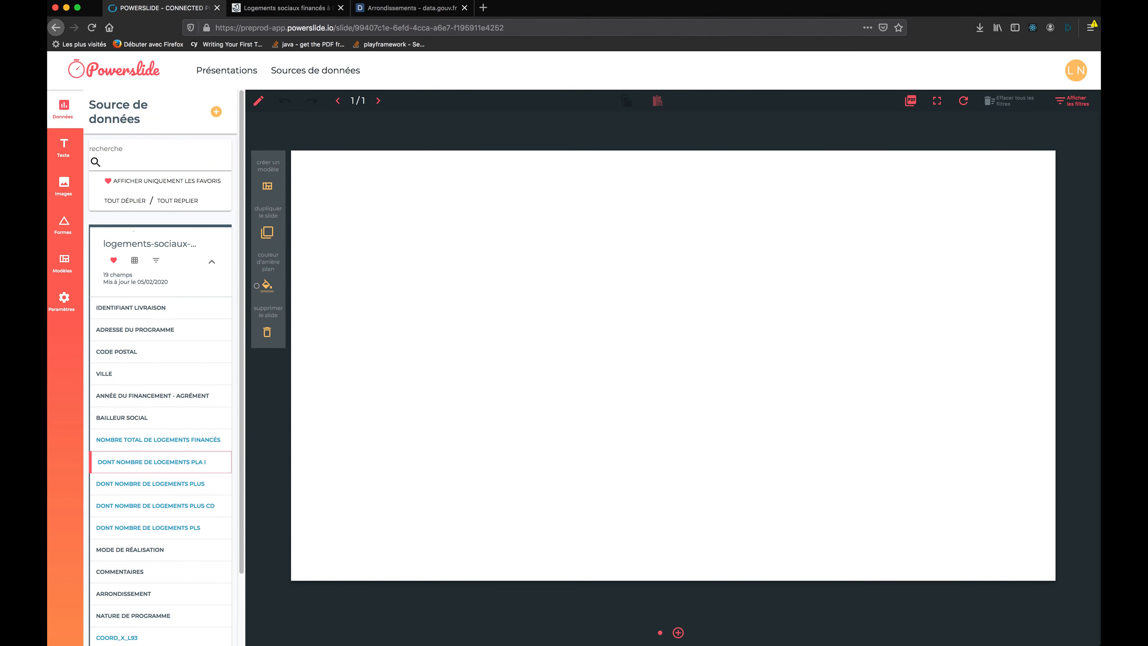
Add Nombre total de logements financés to the slide as an indicator, enlarge it and place it in the slide's upper-left area.
scroll(146, 400, "down", 2)
scroll(146, 402, "down", 1)
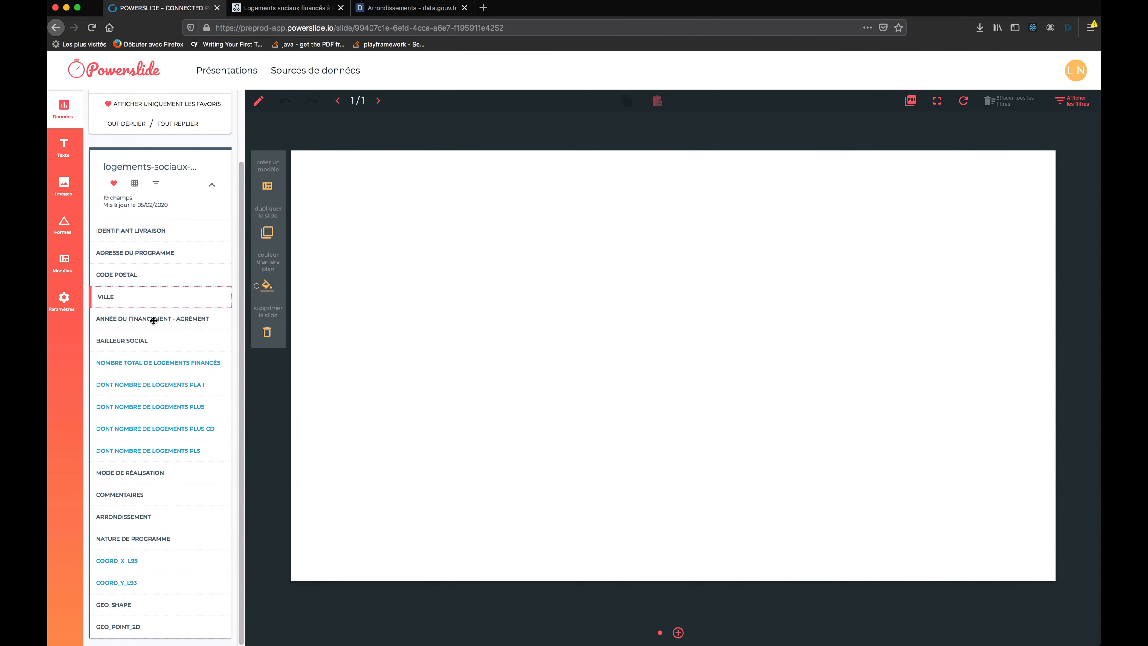
left_click_drag(134, 363, 675, 240)
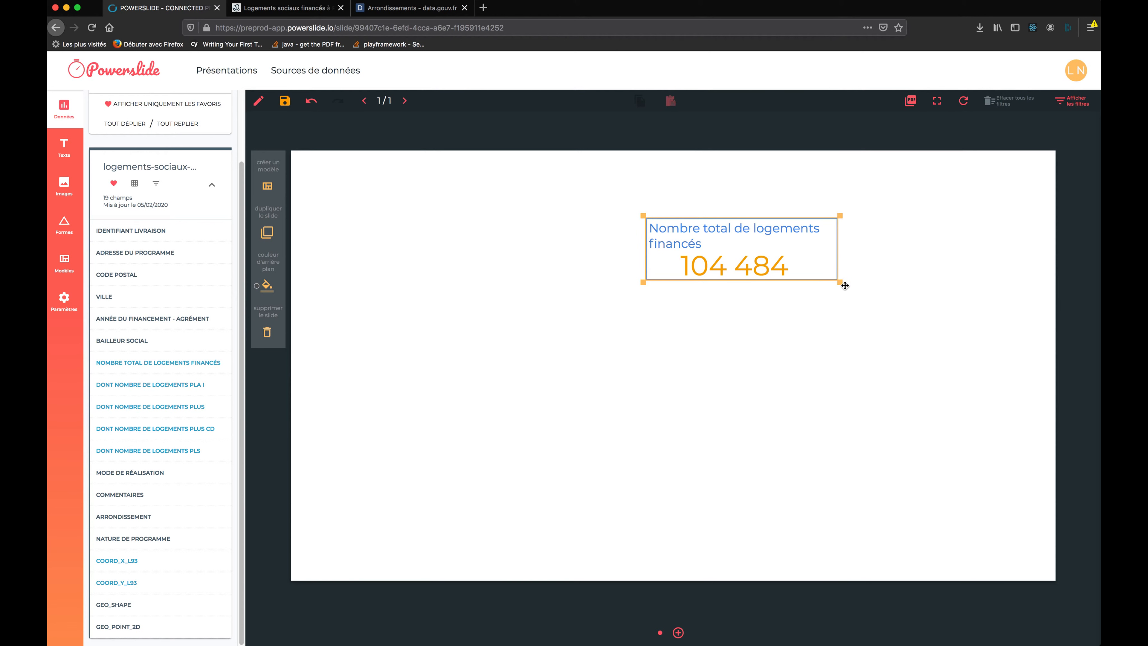
left_click(867, 290)
left_click_drag(840, 282, 883, 296)
left_click_drag(757, 260, 502, 243)
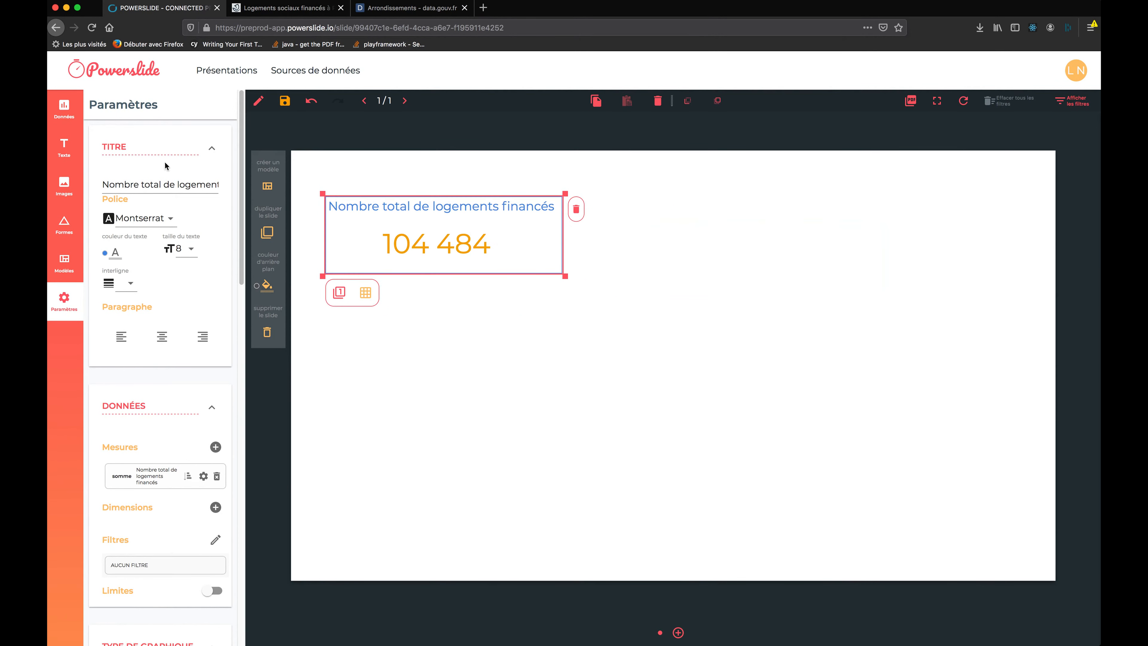
Place the Année du financement - agrément field on the slide below the indicator.
left_click(63, 111)
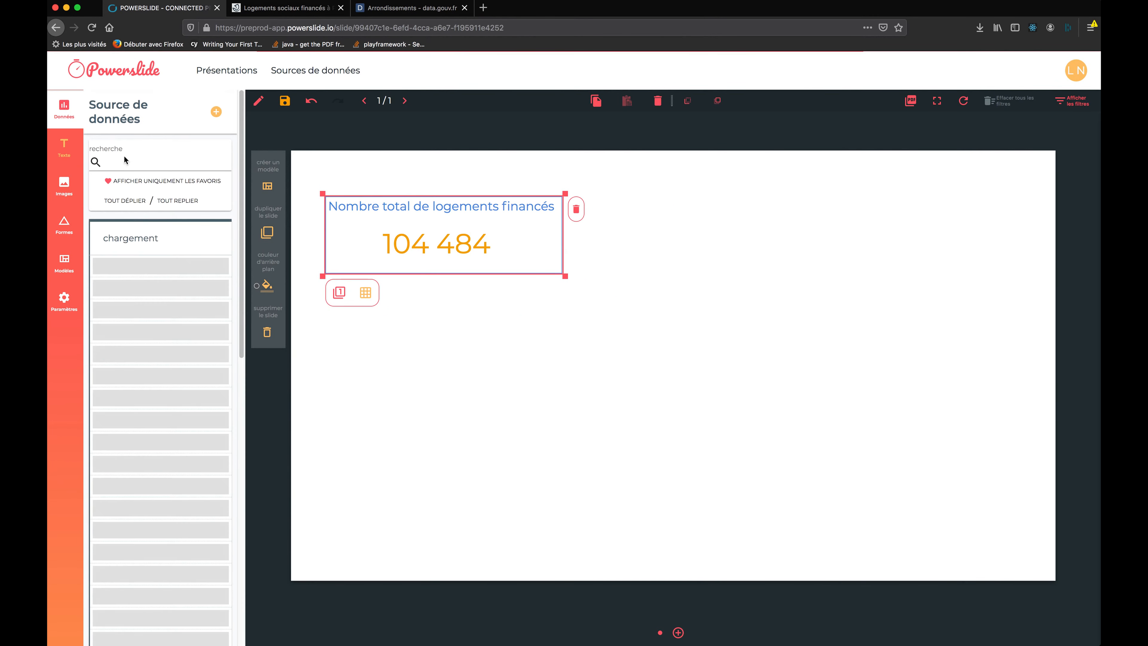
scroll(128, 246, "down", 3)
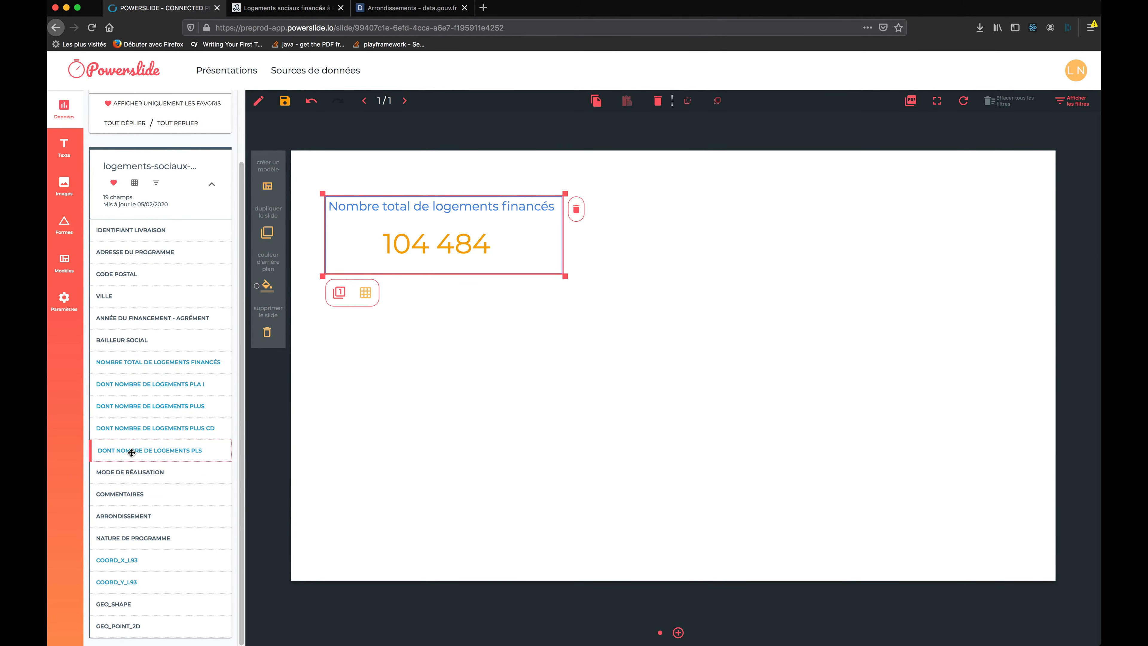
left_click_drag(147, 320, 382, 344)
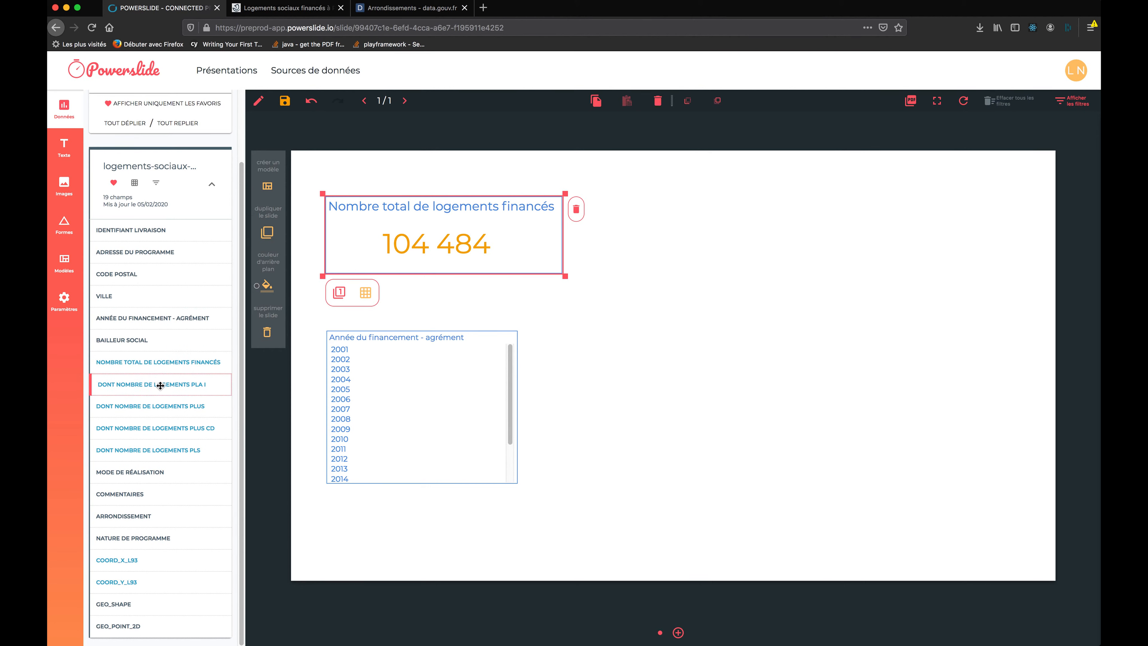
Add the PLA I, PLUS, PLUS CD and PLS housing counts to the financing-year element and enlarge it across the slide's lower half.
left_click_drag(154, 383, 356, 413)
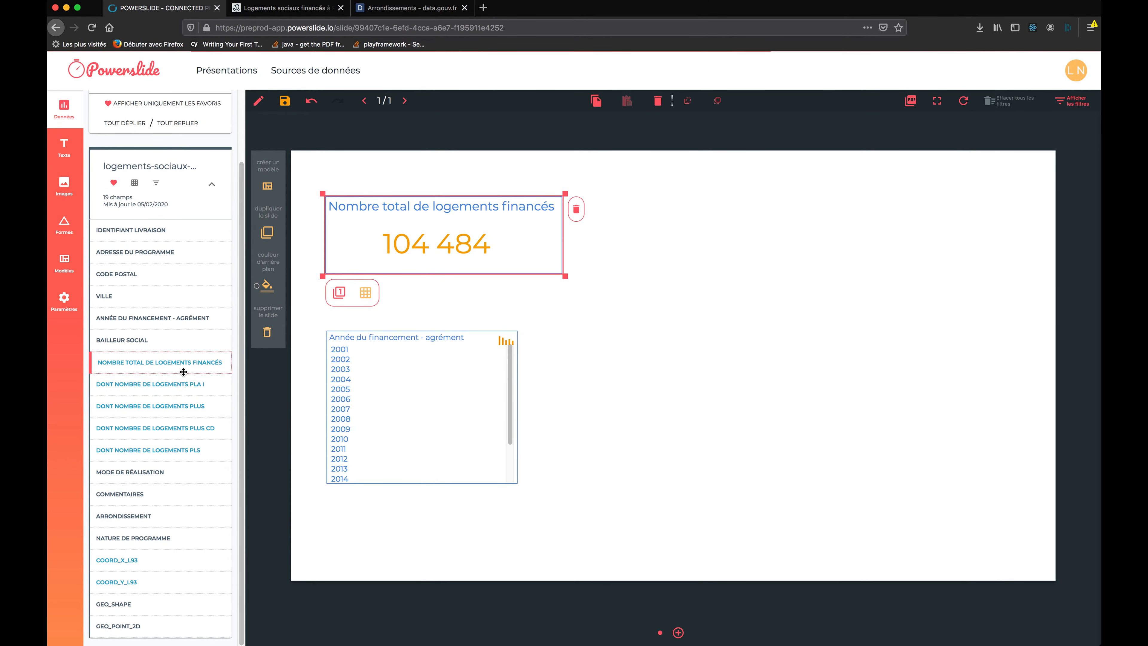
left_click_drag(151, 405, 425, 424)
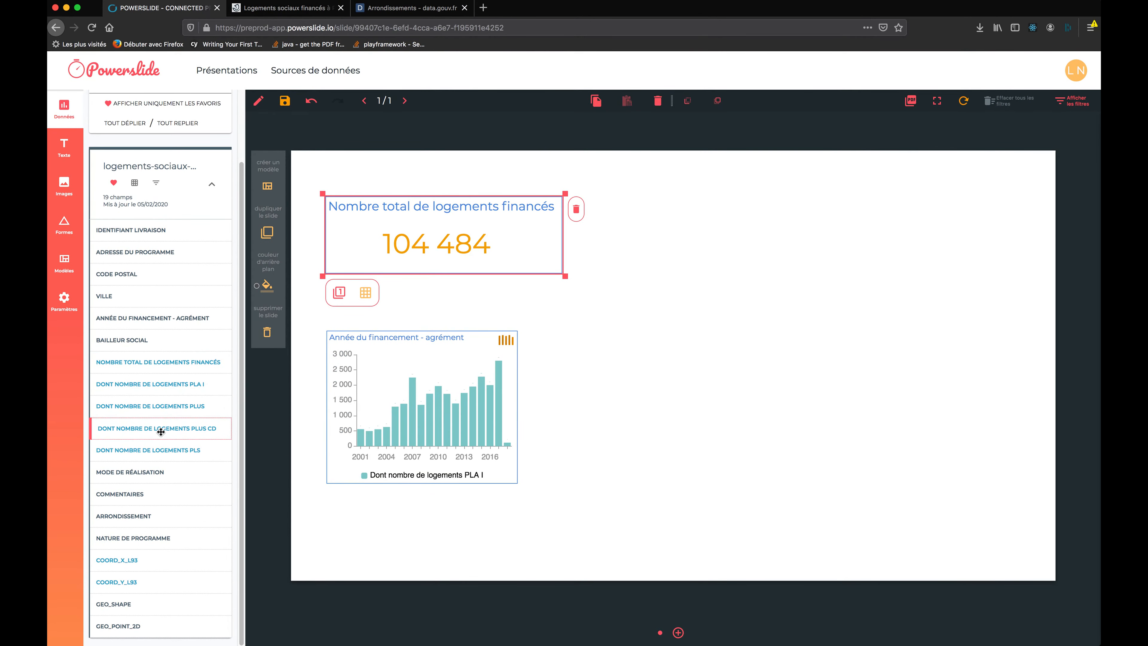
left_click_drag(157, 433, 403, 449)
left_click_drag(140, 453, 403, 461)
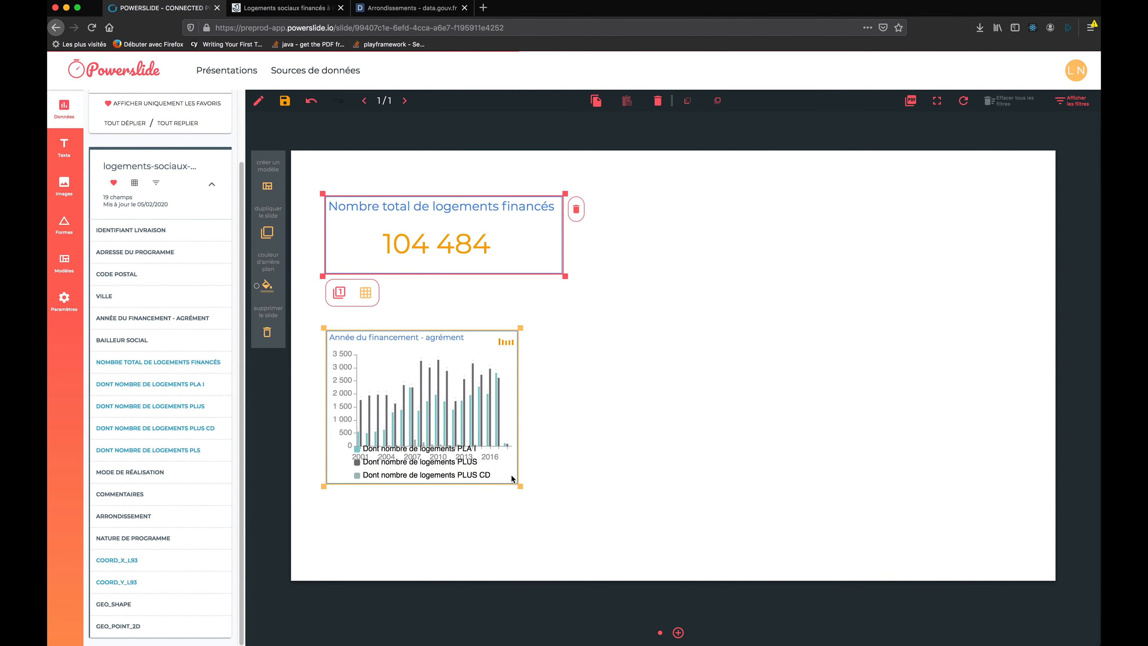
left_click_drag(518, 484, 978, 565)
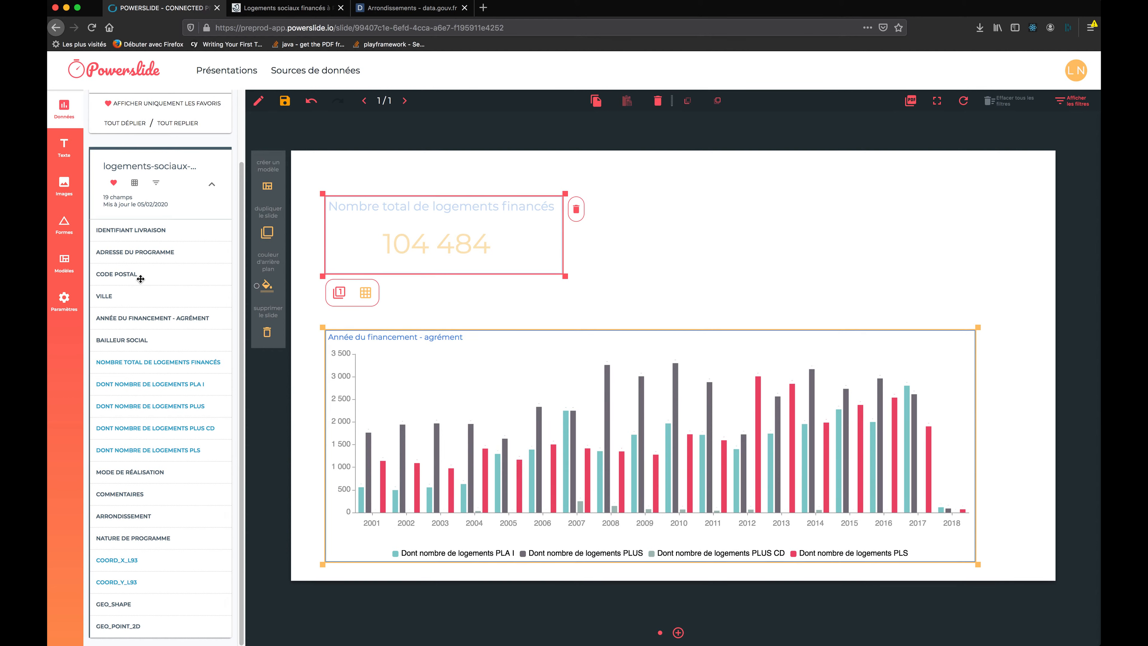
Change the financing-year chart to a vertical stacked bar chart.
scroll(142, 277, "down", 5)
scroll(143, 277, "down", 8)
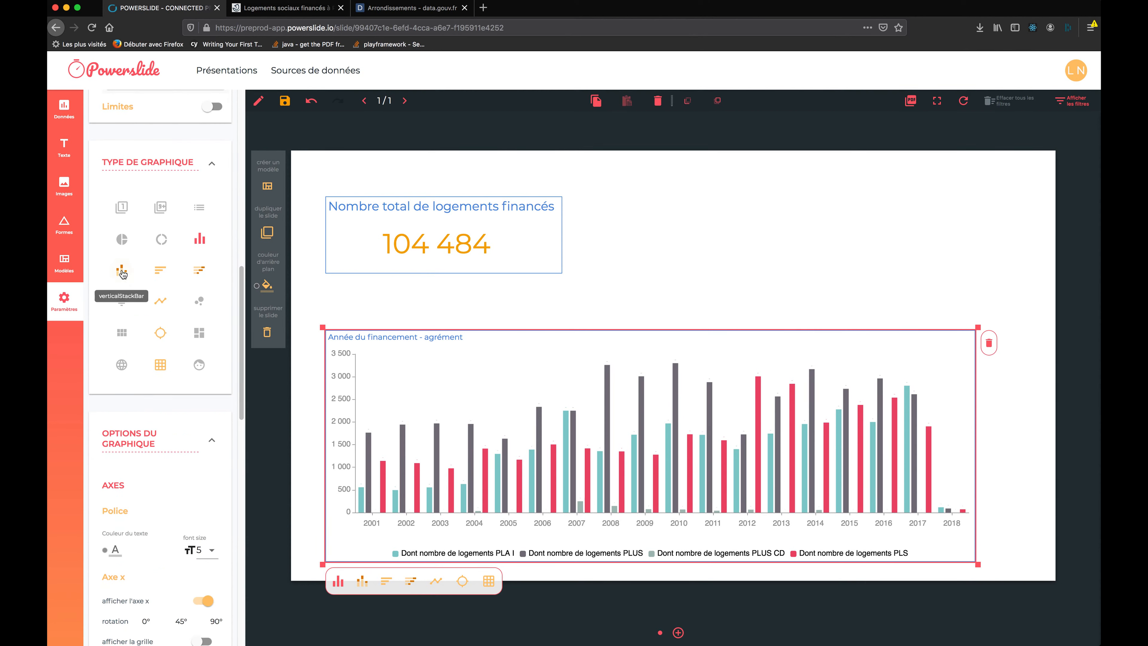
left_click(122, 272)
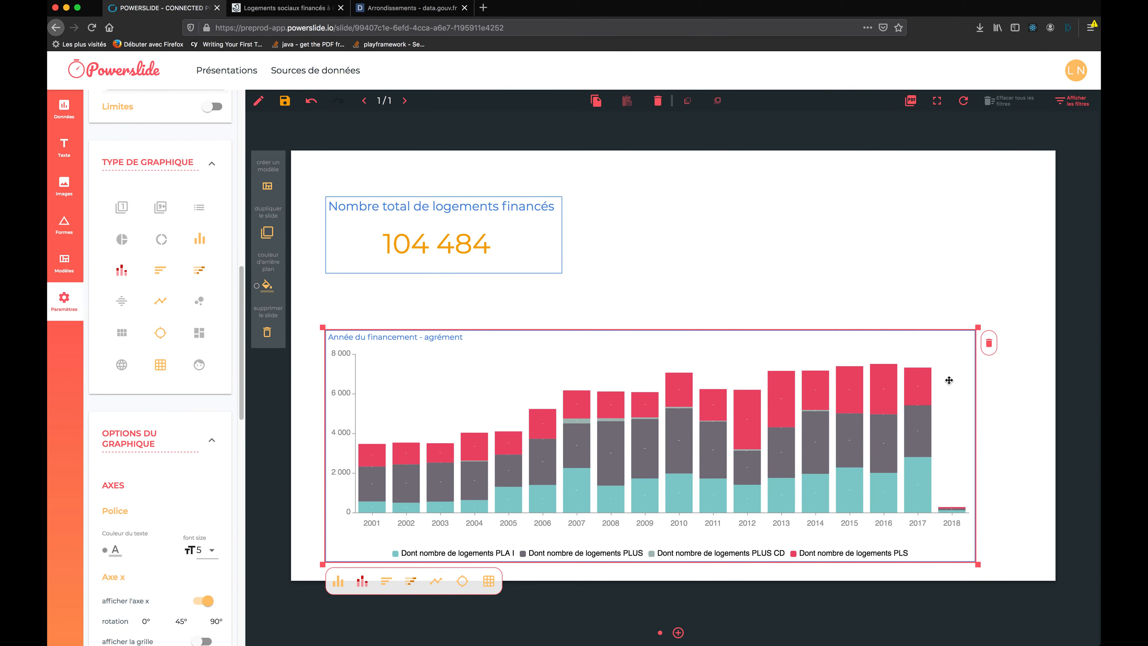
Shrink the stacked chart into the slide's lower-right corner, and shift the indicator slightly left and reduce its height.
left_click_drag(979, 326, 661, 385)
left_click_drag(438, 405, 721, 410)
left_click_drag(807, 422, 814, 414)
left_click_drag(482, 228, 474, 226)
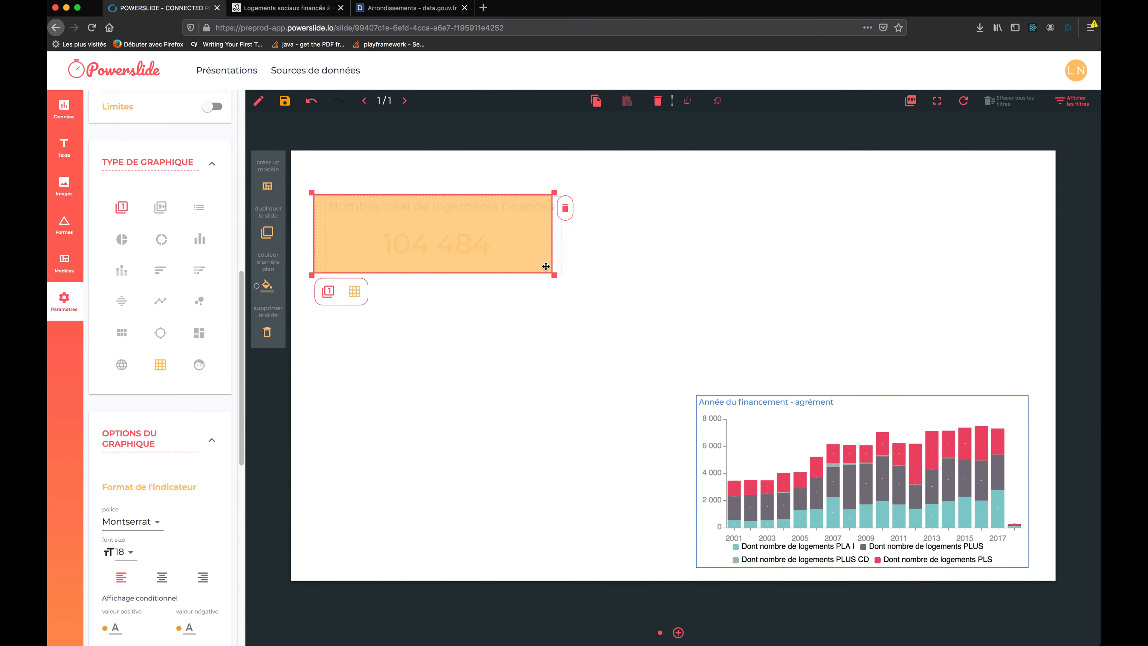
left_click_drag(555, 273, 558, 270)
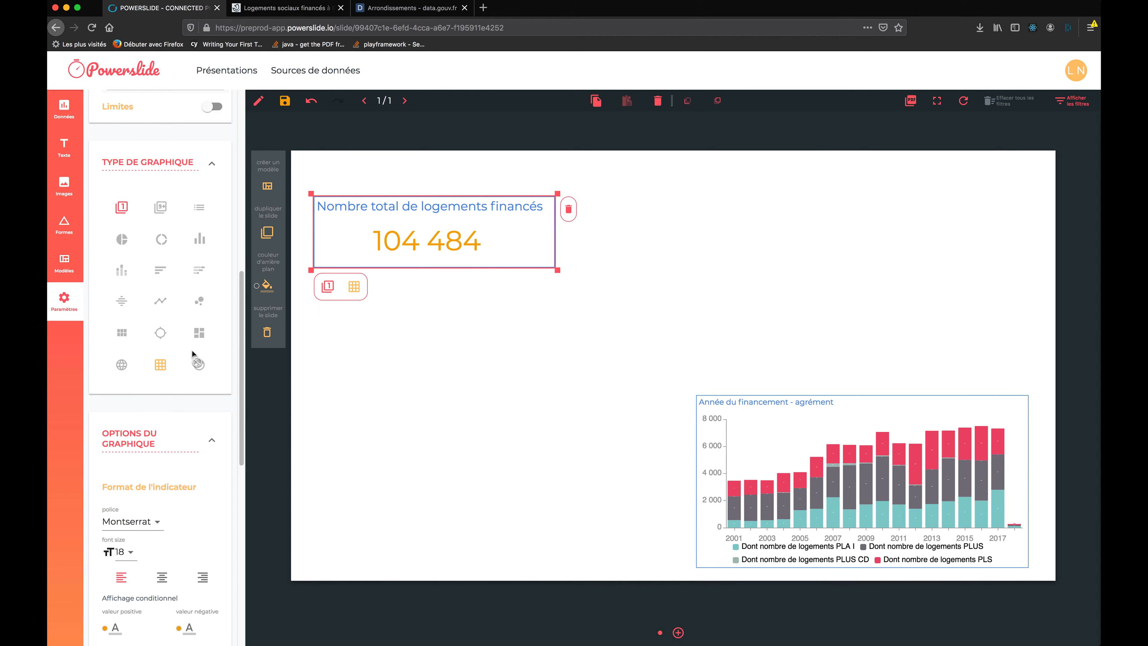
Recolour the title of the total-financed-housing indicator to the dark grey palette colour.
scroll(179, 304, "up", 10)
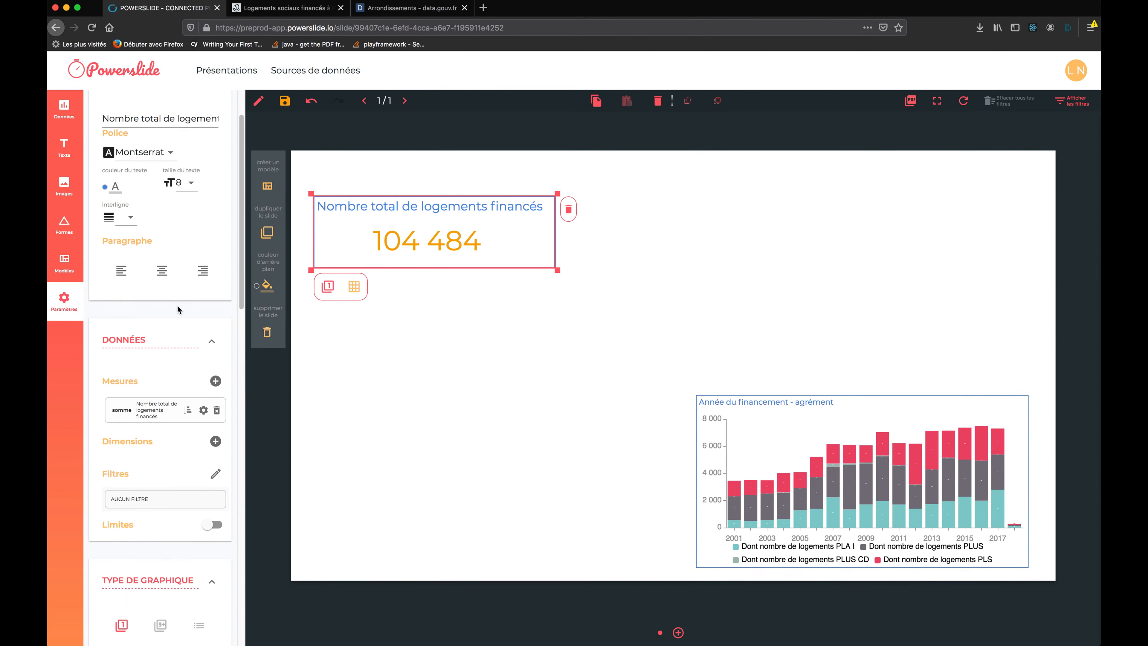
left_click(118, 198)
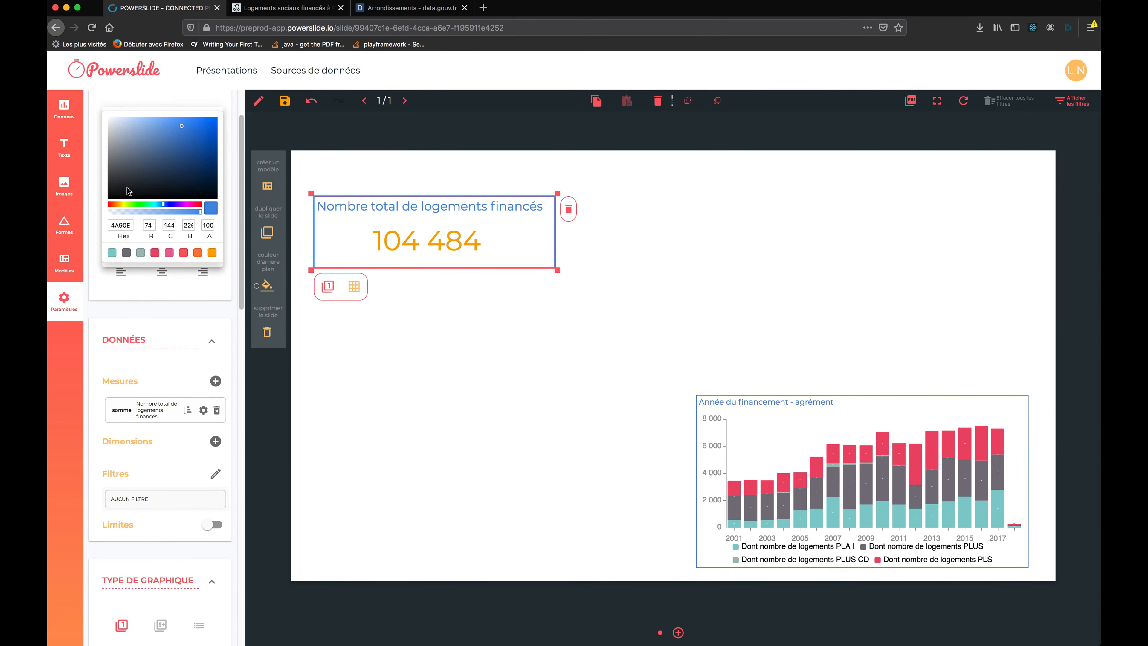
left_click(112, 254)
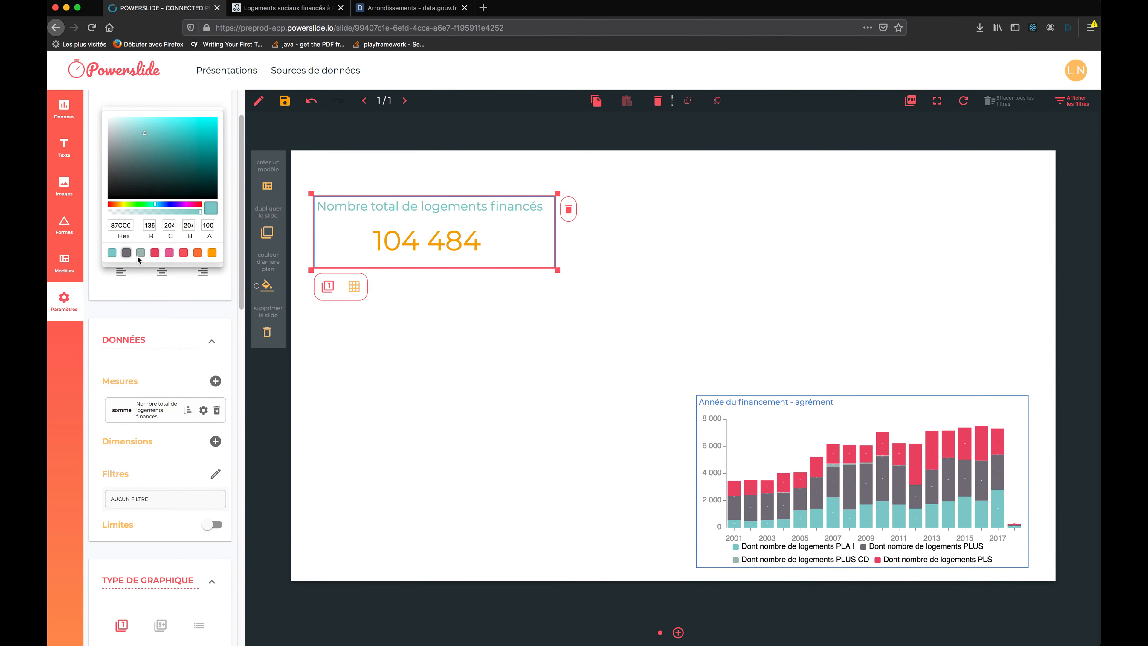
left_click(127, 253)
left_click(393, 228)
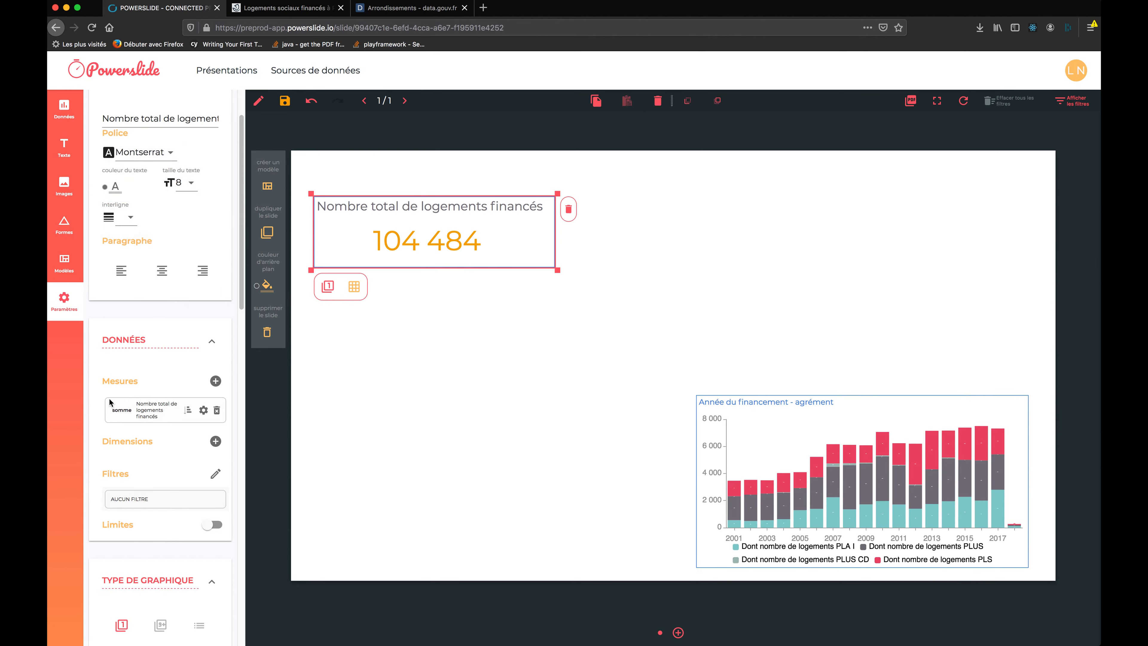
Set the indicator's positive-value colour to the pinkish-red palette colour.
scroll(113, 407, "down", 10)
scroll(122, 419, "down", 5)
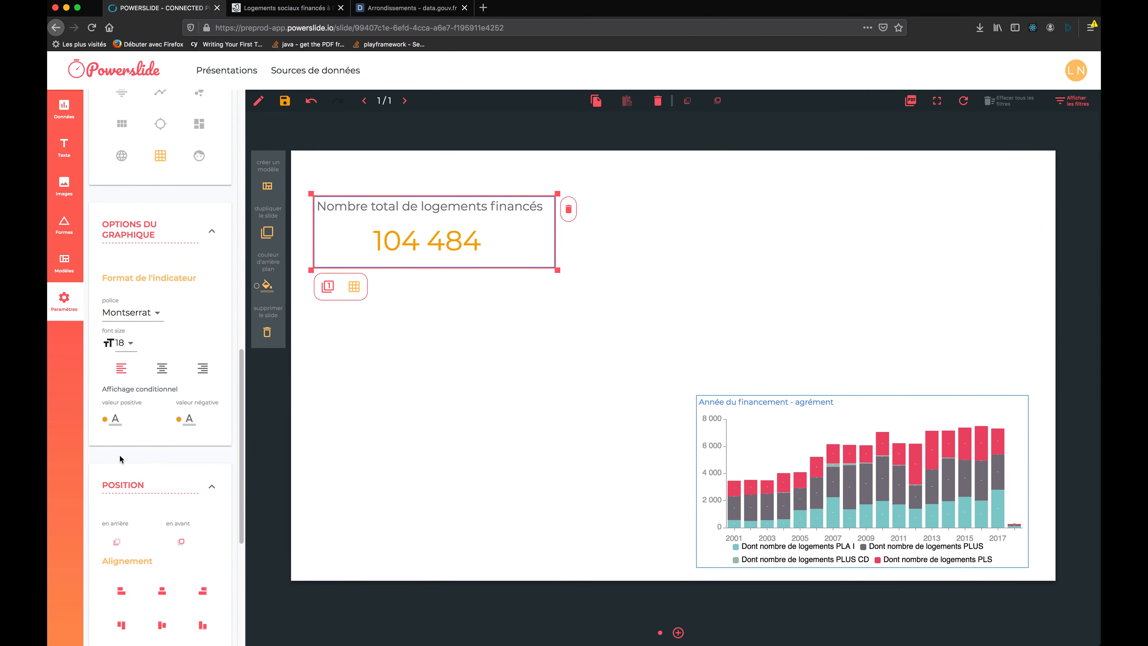
left_click(119, 420)
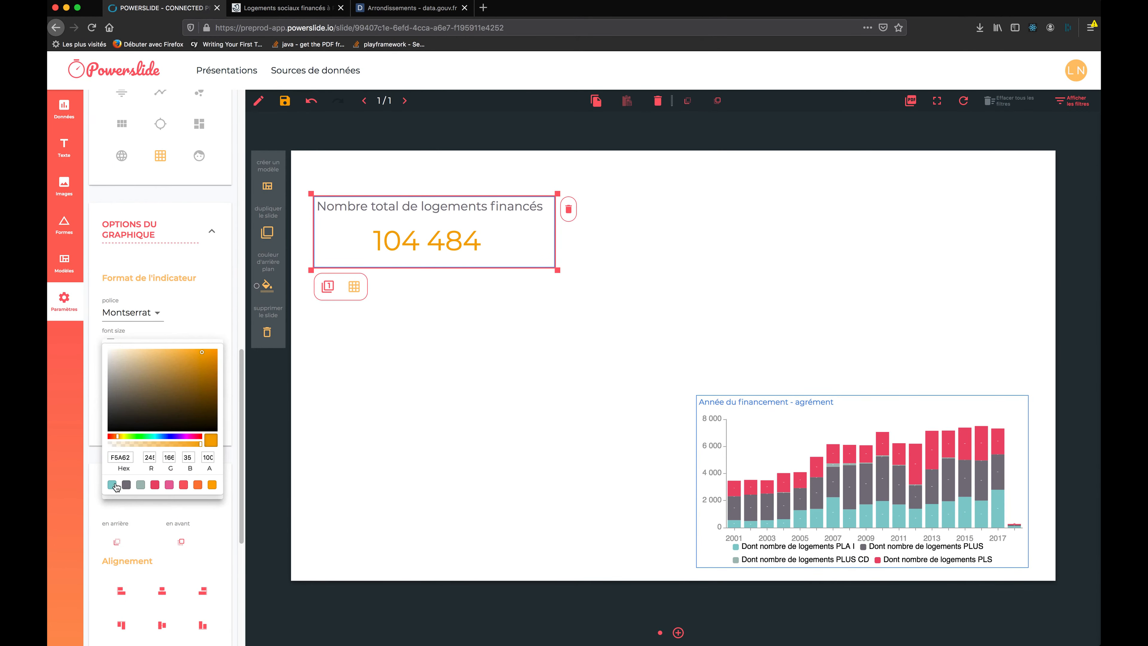
left_click(155, 485)
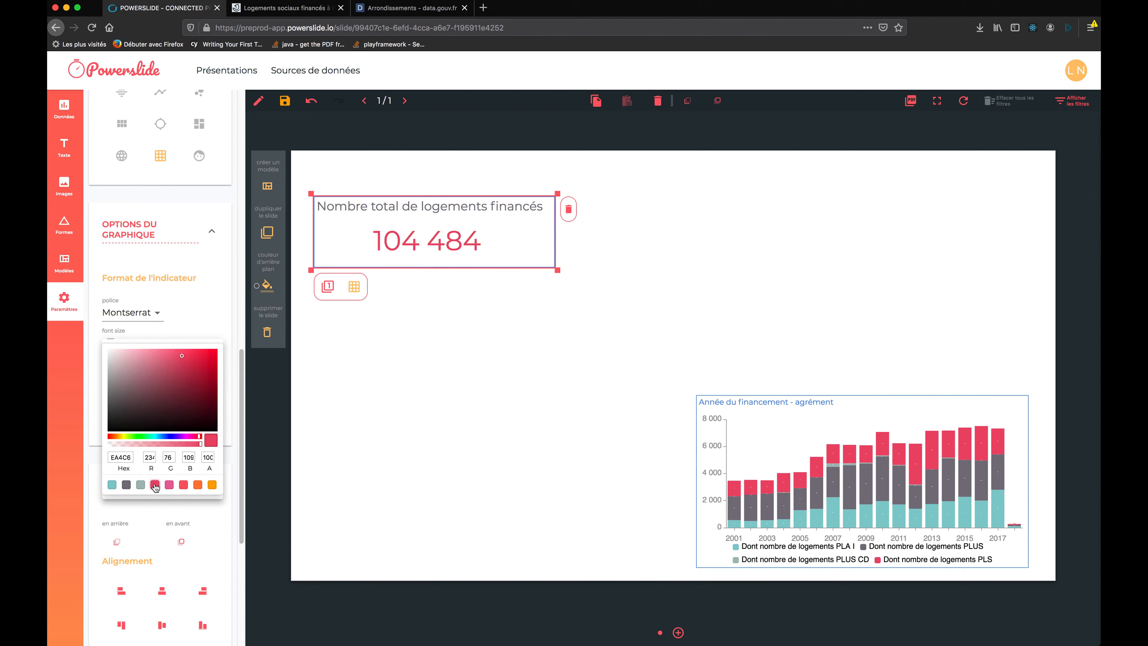
left_click(427, 327)
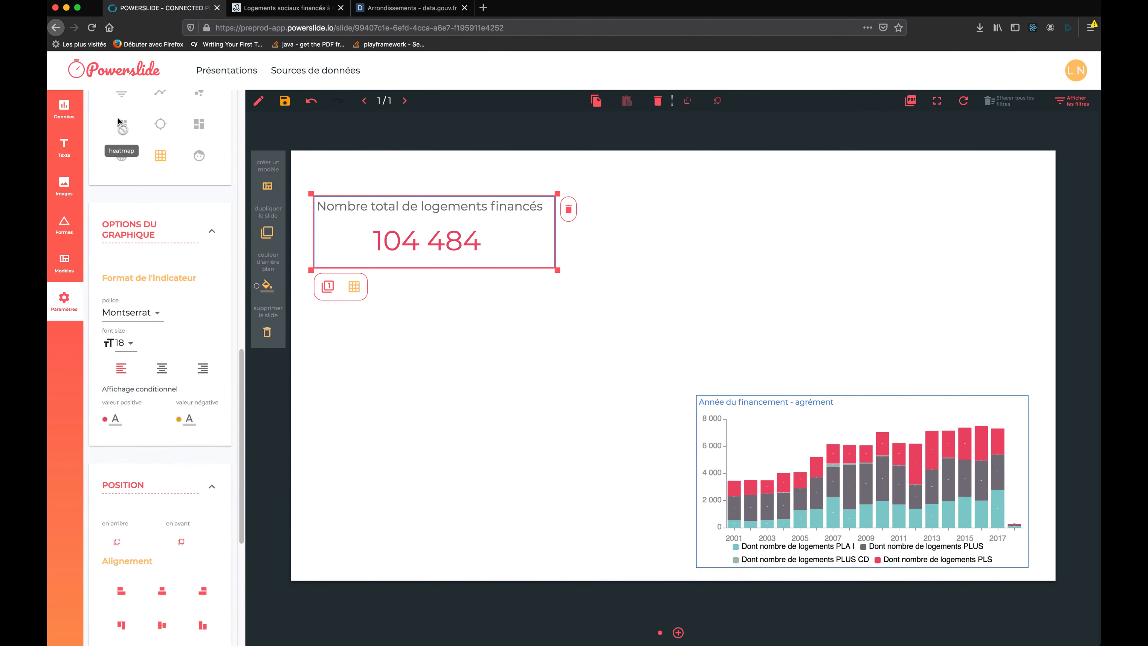
Place the Mode de réalisation field below the indicator, add Nombre total de logements financés to it, and widen the element to match the indicator.
left_click(64, 108)
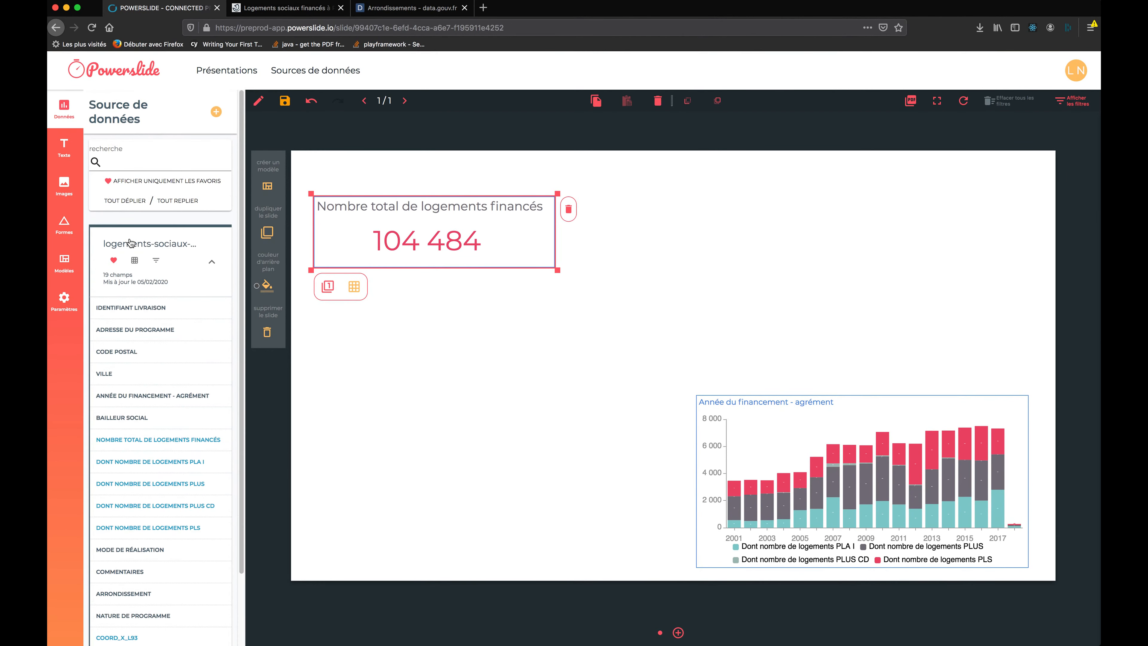
scroll(131, 240, "down", 3)
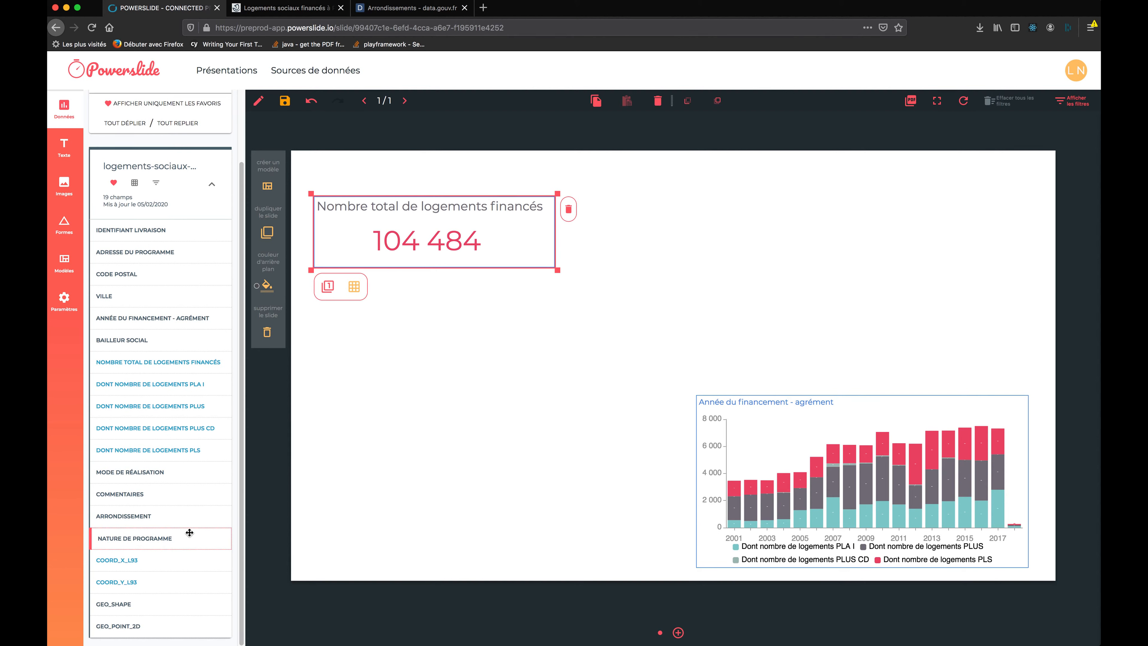
left_click_drag(157, 472, 377, 300)
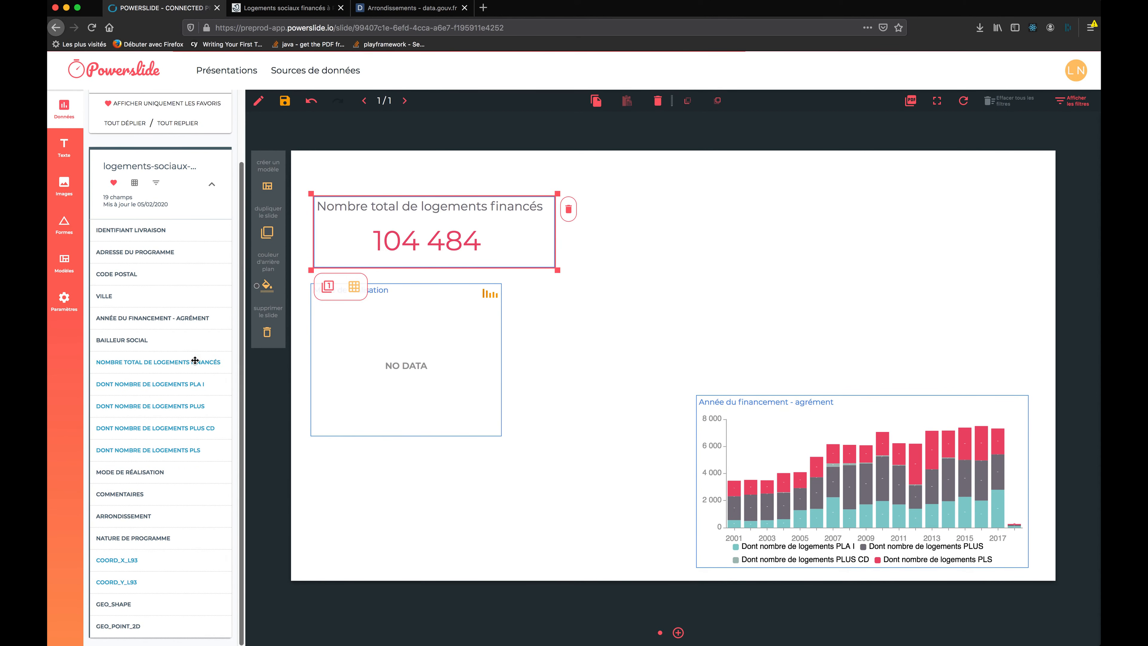
left_click_drag(156, 364, 432, 369)
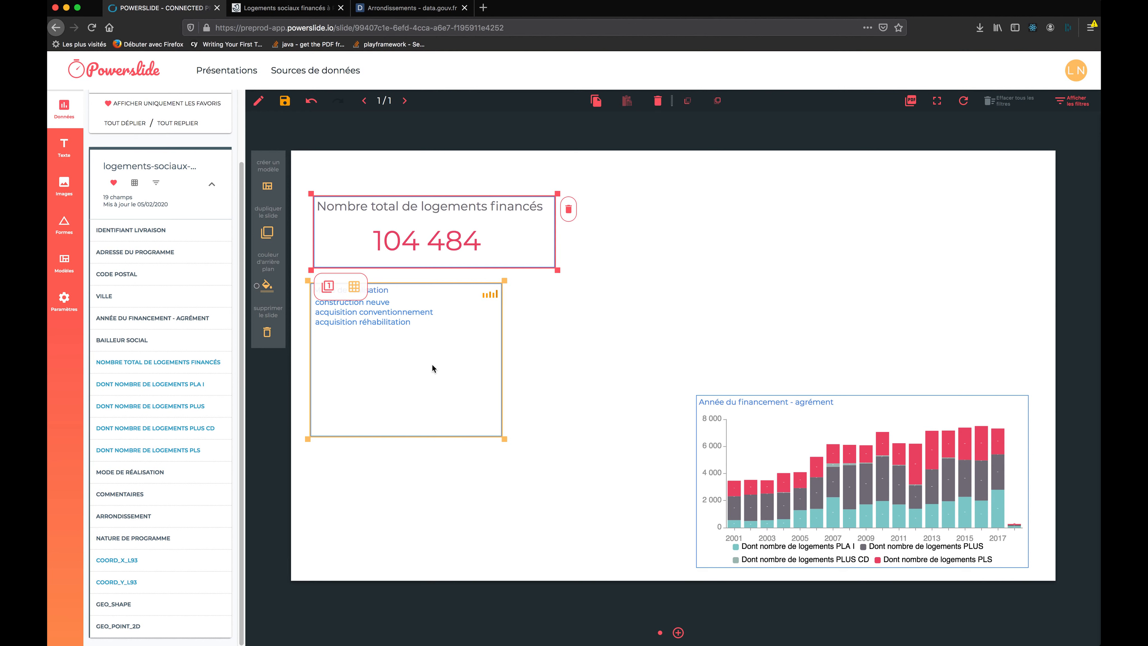
left_click(499, 431)
left_click_drag(504, 437, 559, 442)
Change the Mode de réalisation chart to a donut and position its legend on the right (droite).
scroll(180, 382, "down", 10)
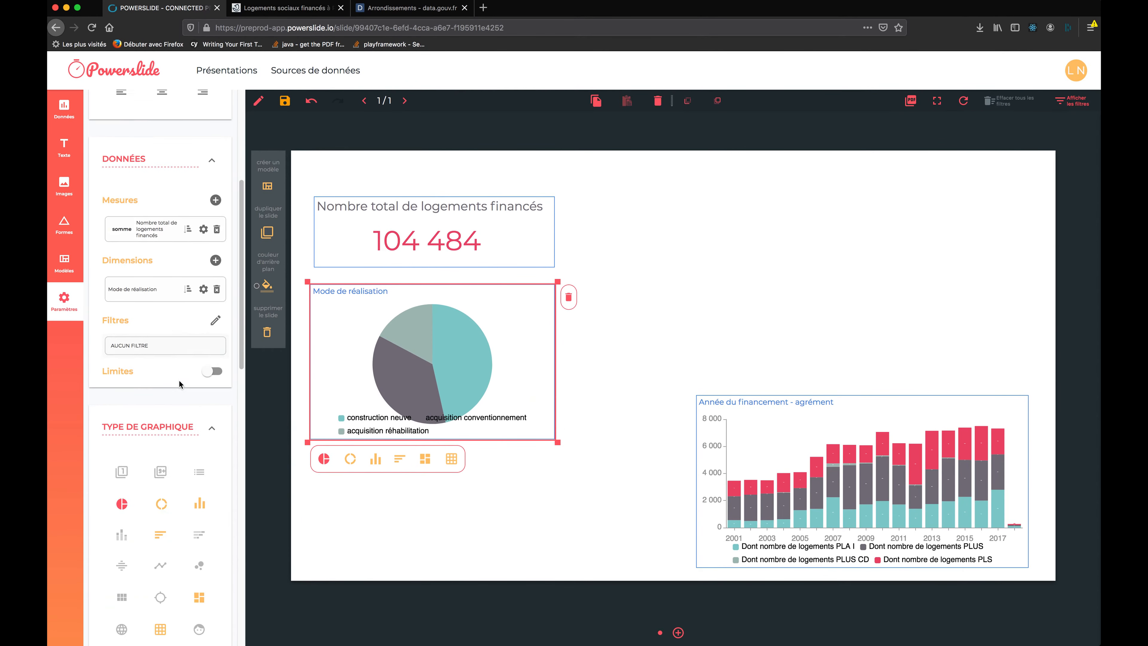
left_click(163, 245)
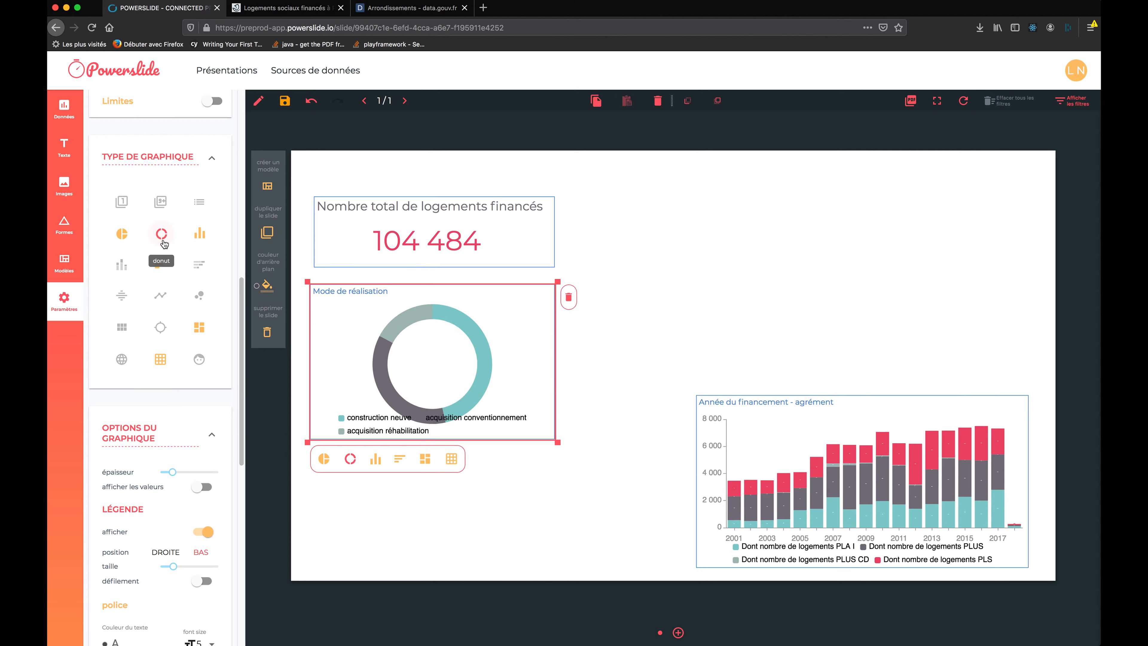
scroll(162, 382, "down", 5)
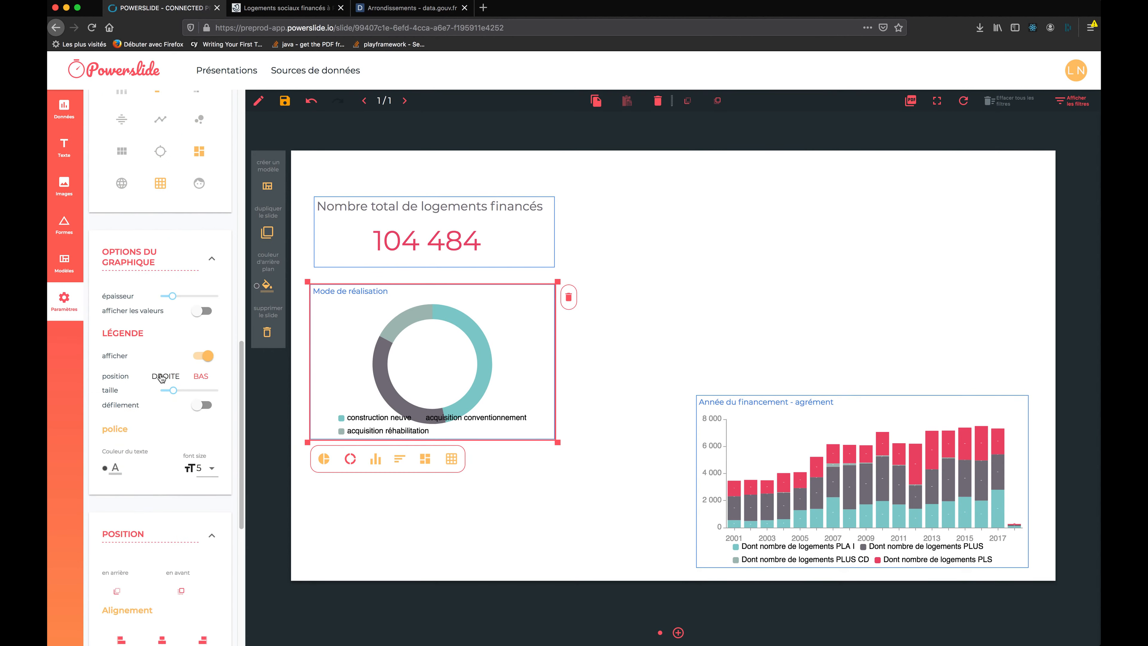
left_click(178, 346)
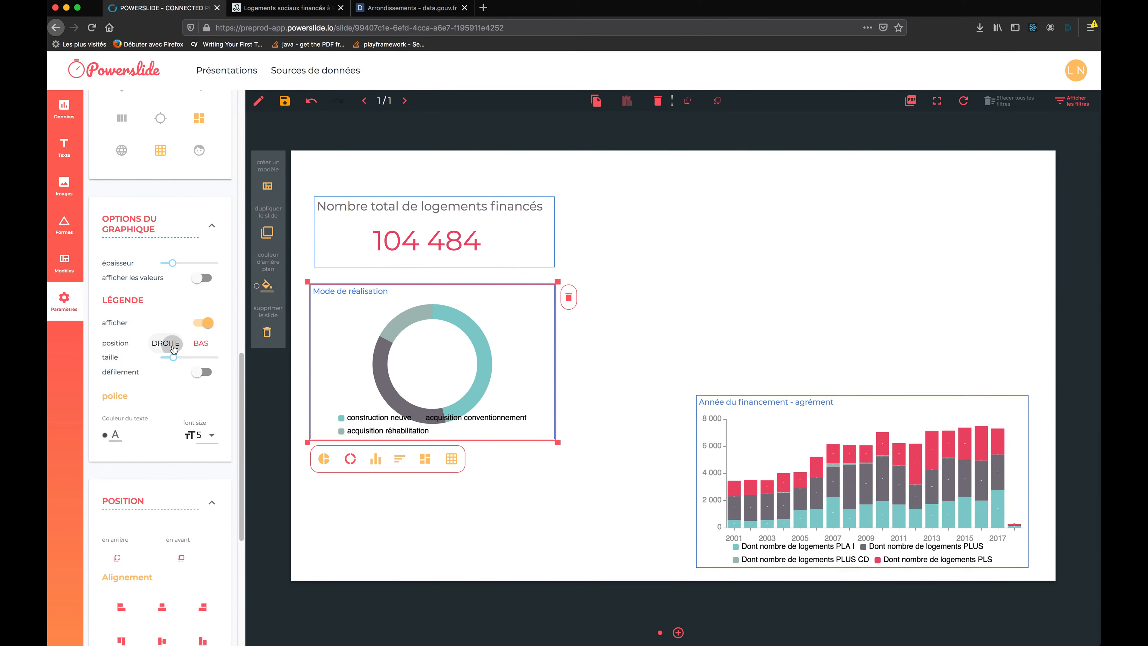
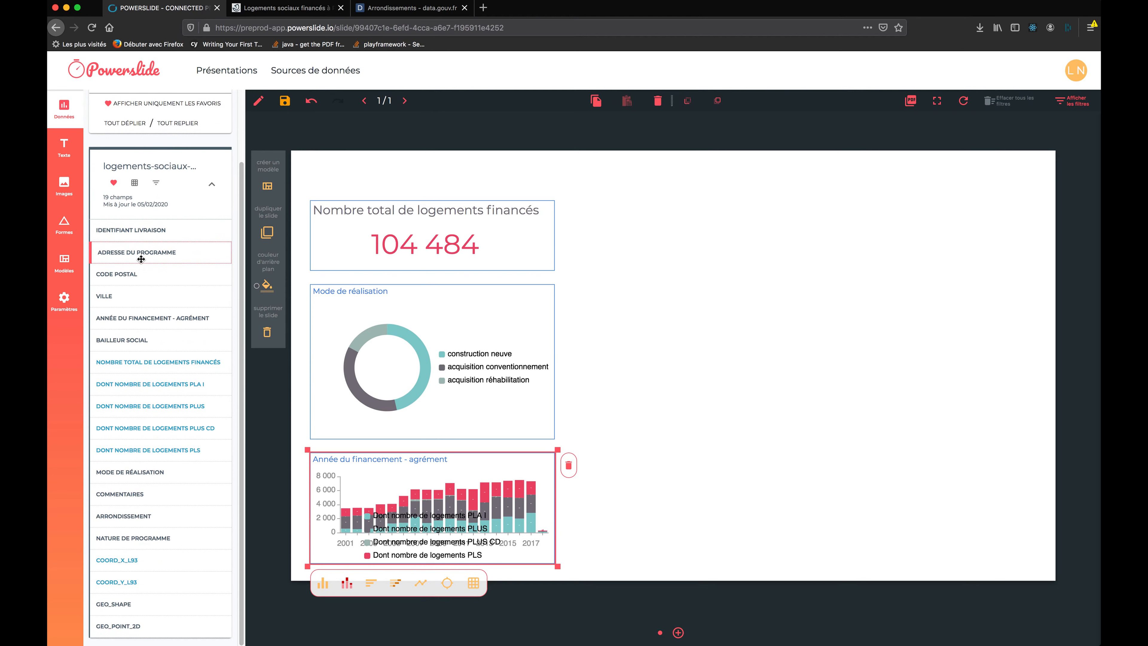
Place the Arrondissement field in the slide's upper-right area and widen the financing-year chart across the slide's full width.
left_click_drag(141, 521, 653, 215)
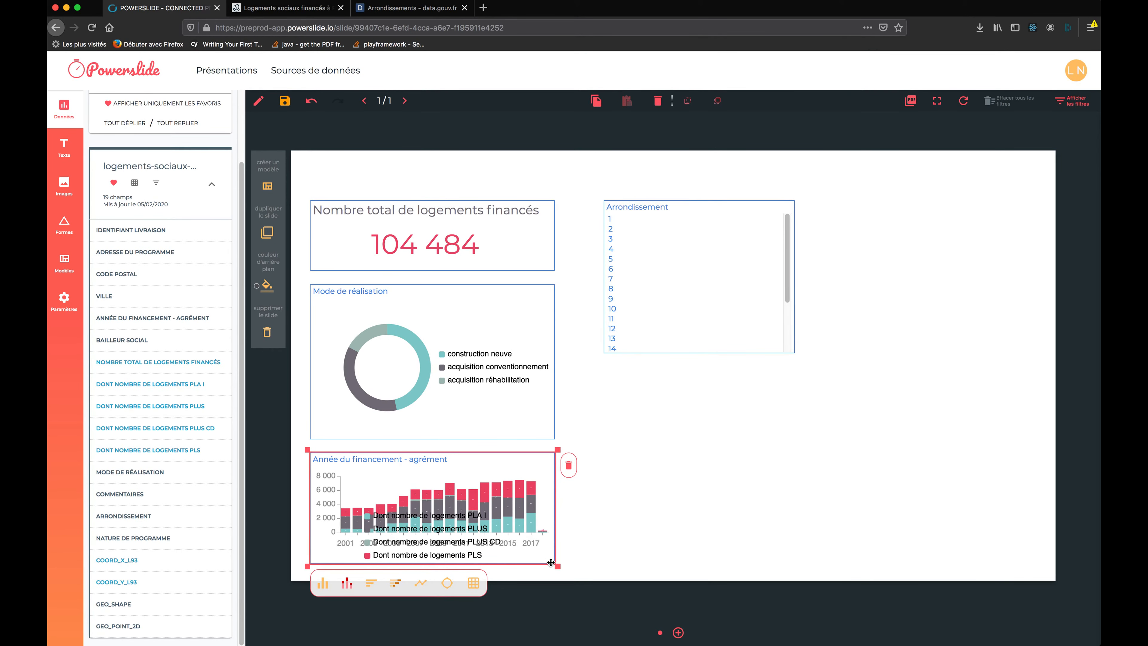
left_click_drag(559, 567, 1038, 572)
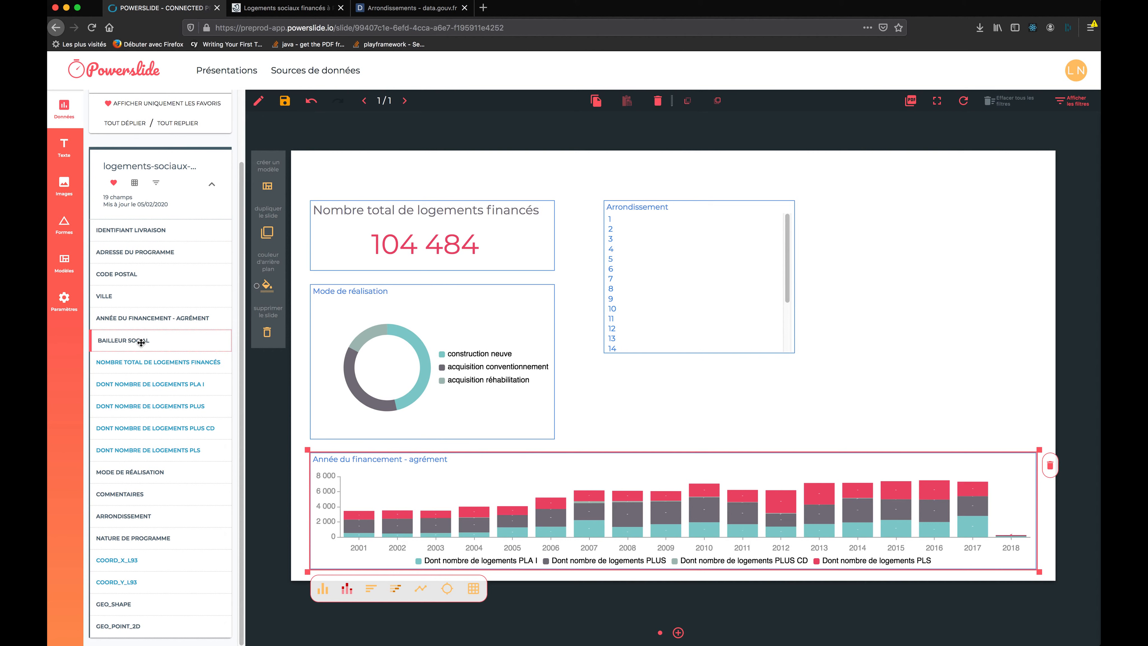
Add Nombre total de logements financés to the Arrondissement element and enlarge it to fill the area above the financing-year chart.
left_click_drag(141, 362, 687, 288)
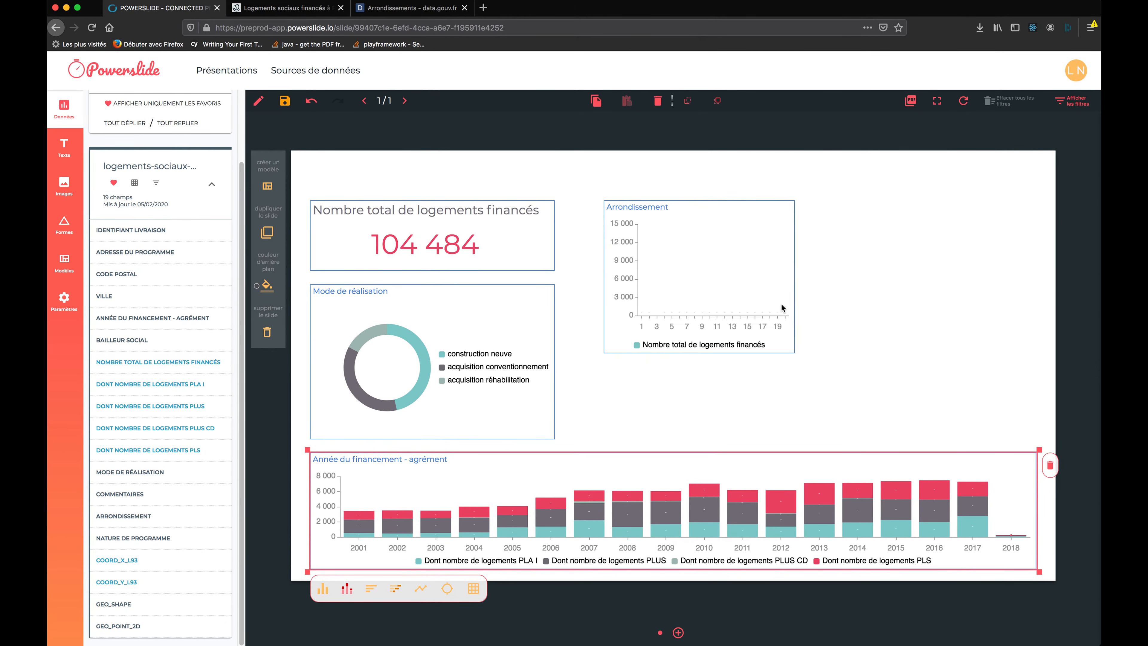
left_click_drag(653, 219, 612, 219)
left_click_drag(757, 357, 1032, 432)
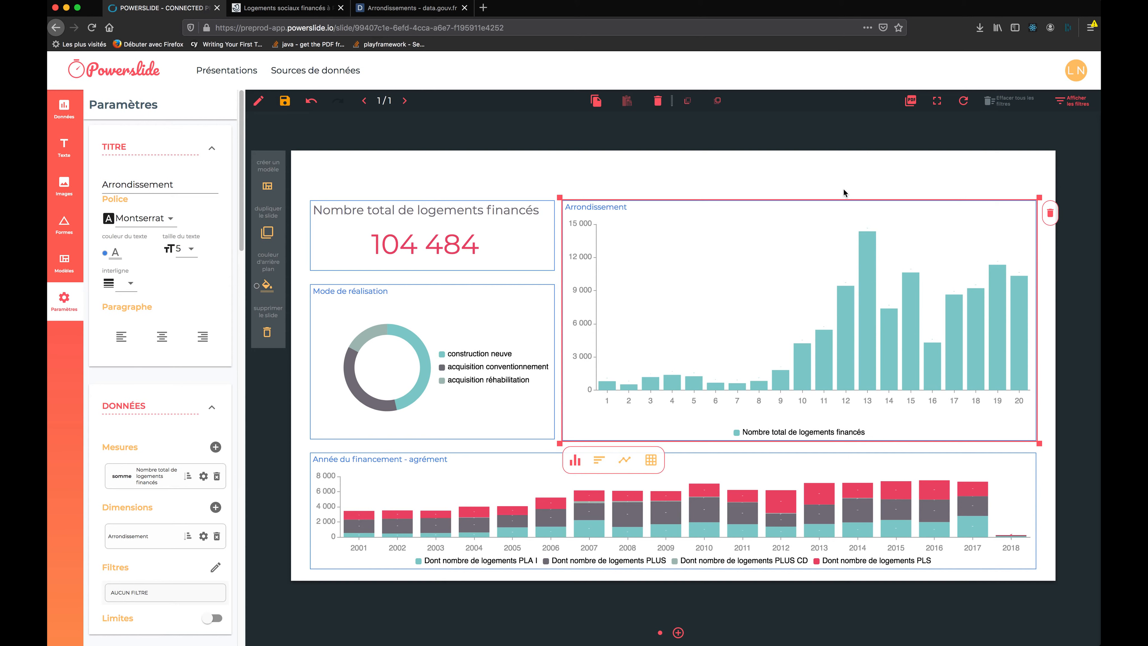
left_click(829, 237)
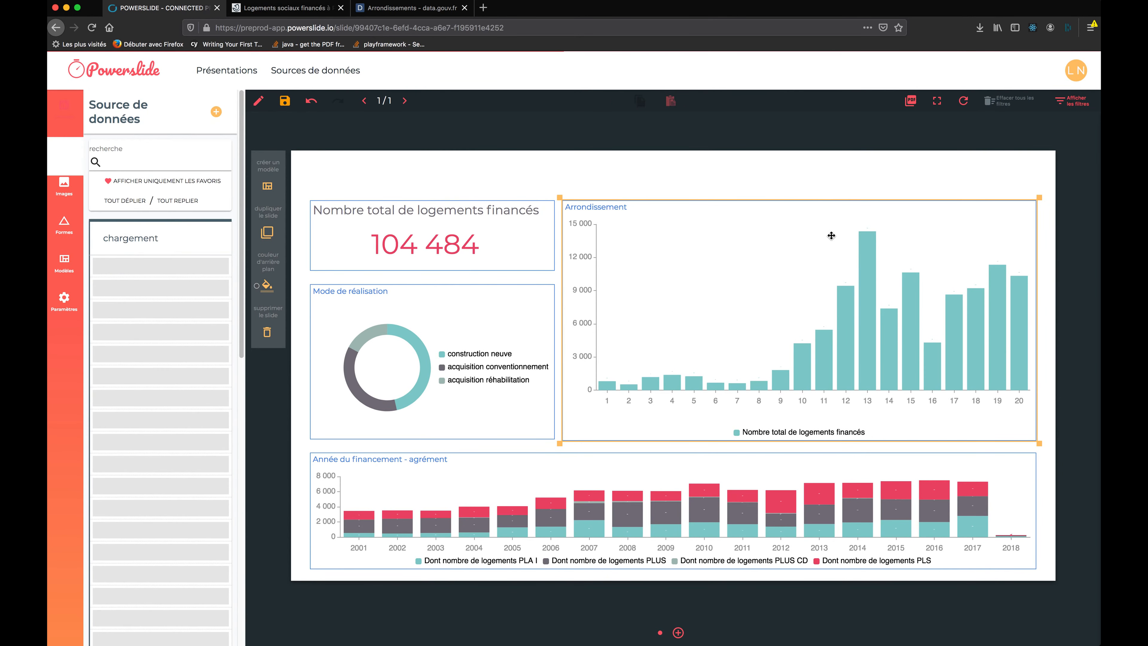
left_click(831, 235)
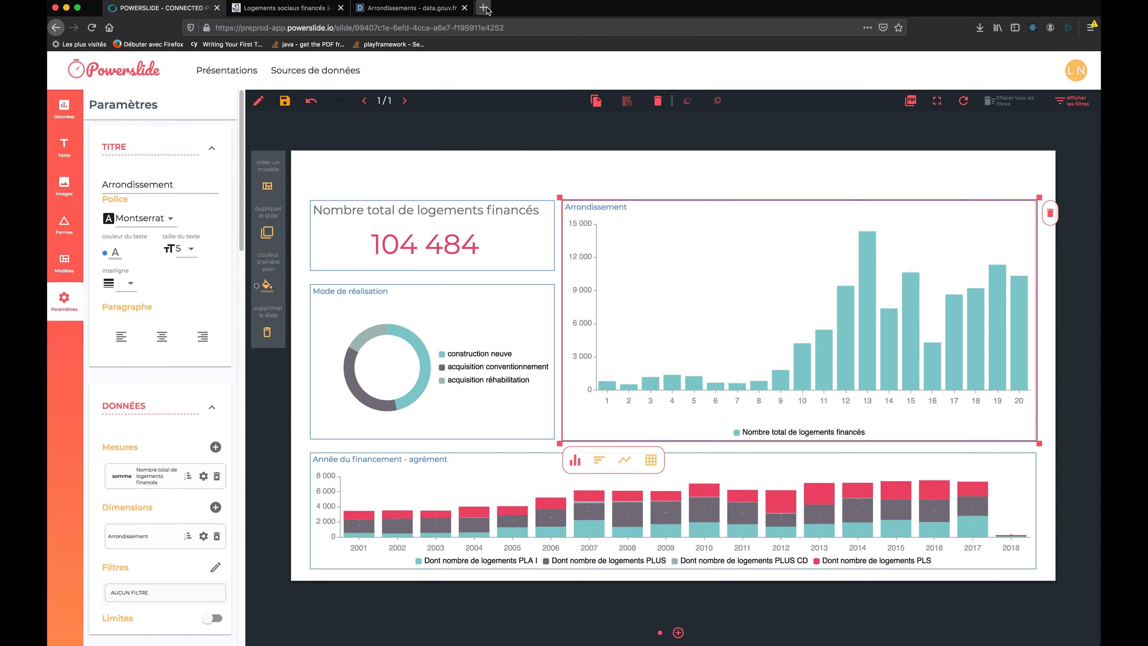
left_click(622, 189)
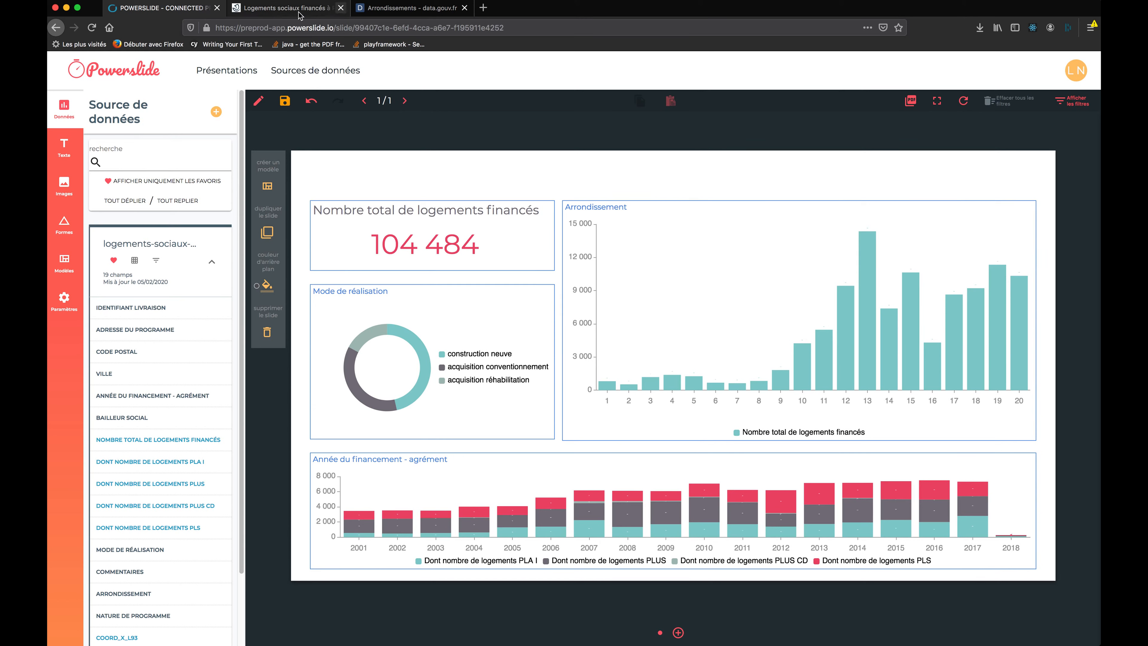
Switch to the Arrondissements page on data.gouv.fr, save its GeoJSON export as a file, and check the downloads list.
left_click(370, 11)
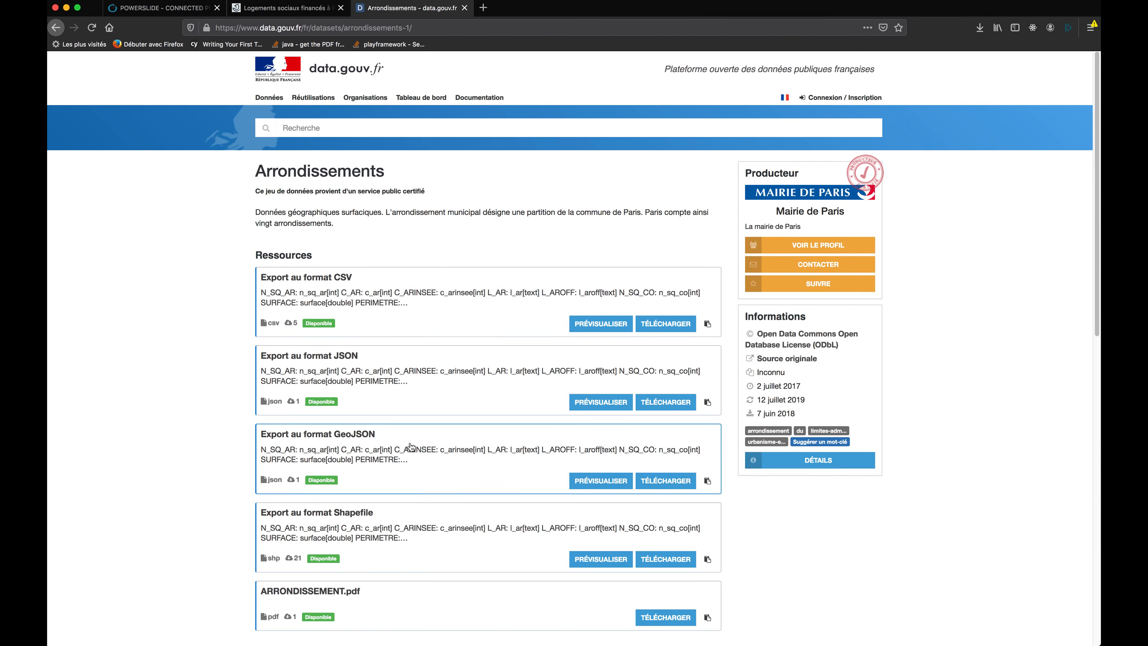
left_click(673, 475)
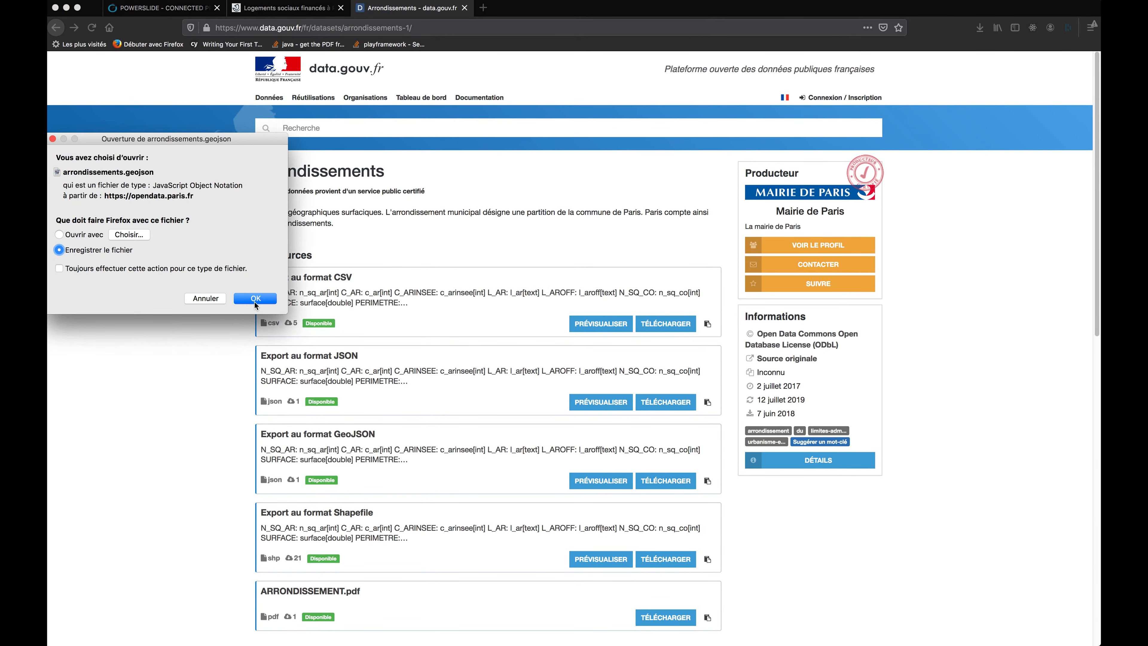
left_click(256, 299)
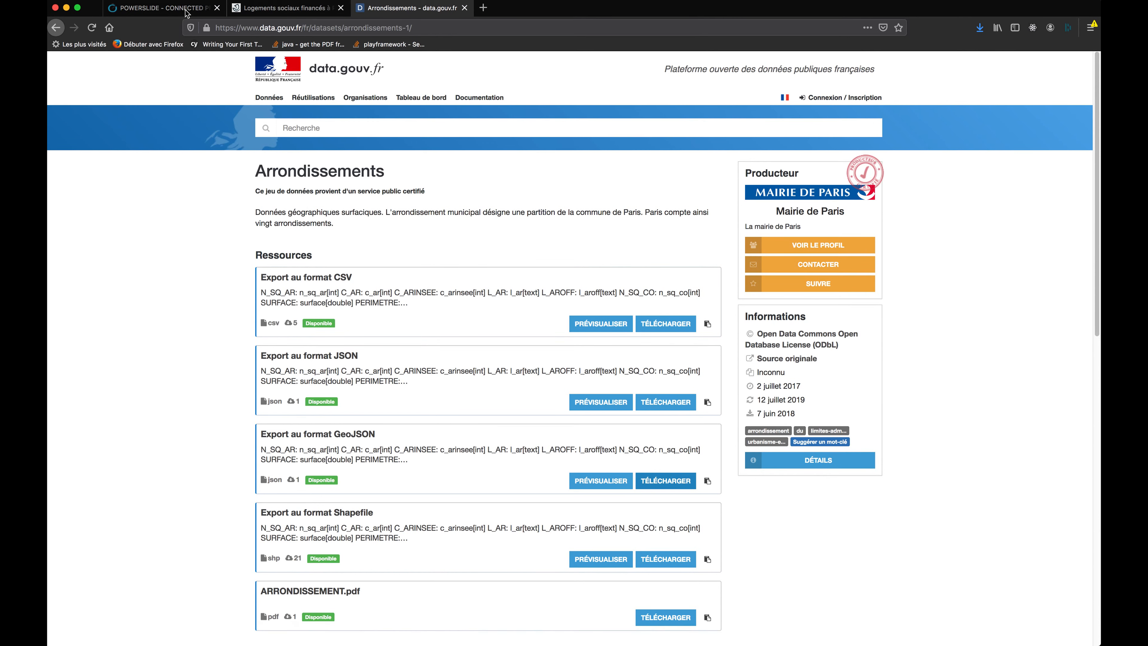
left_click(978, 28)
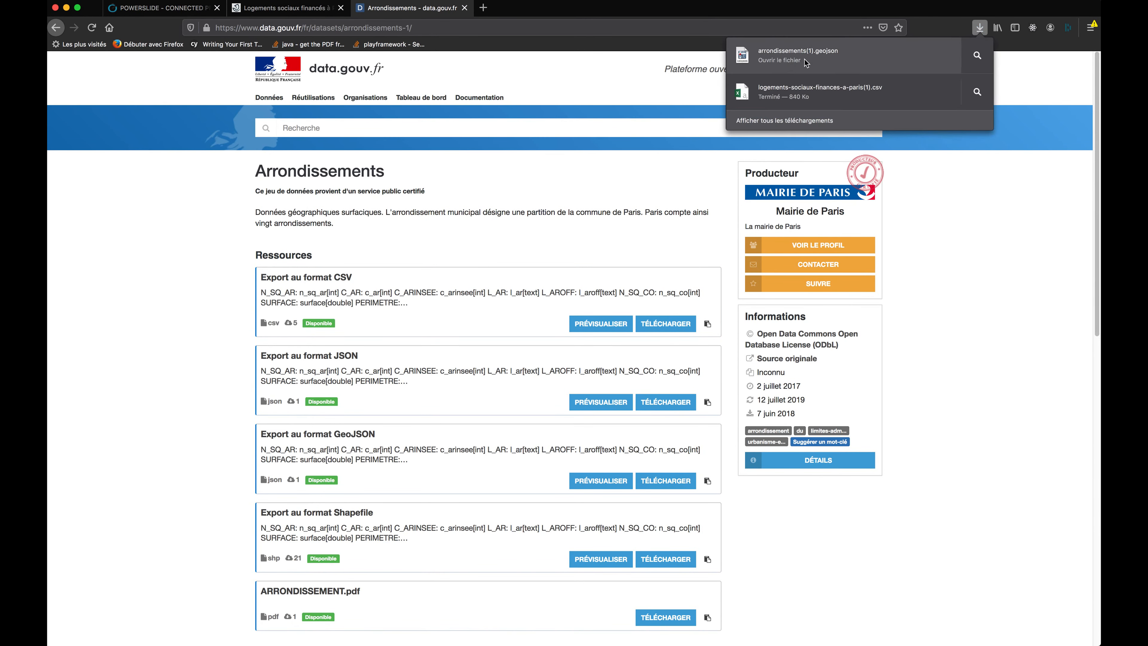
Switch back to Powerslide, save the presentation, and open the list of data sources.
left_click(133, 9)
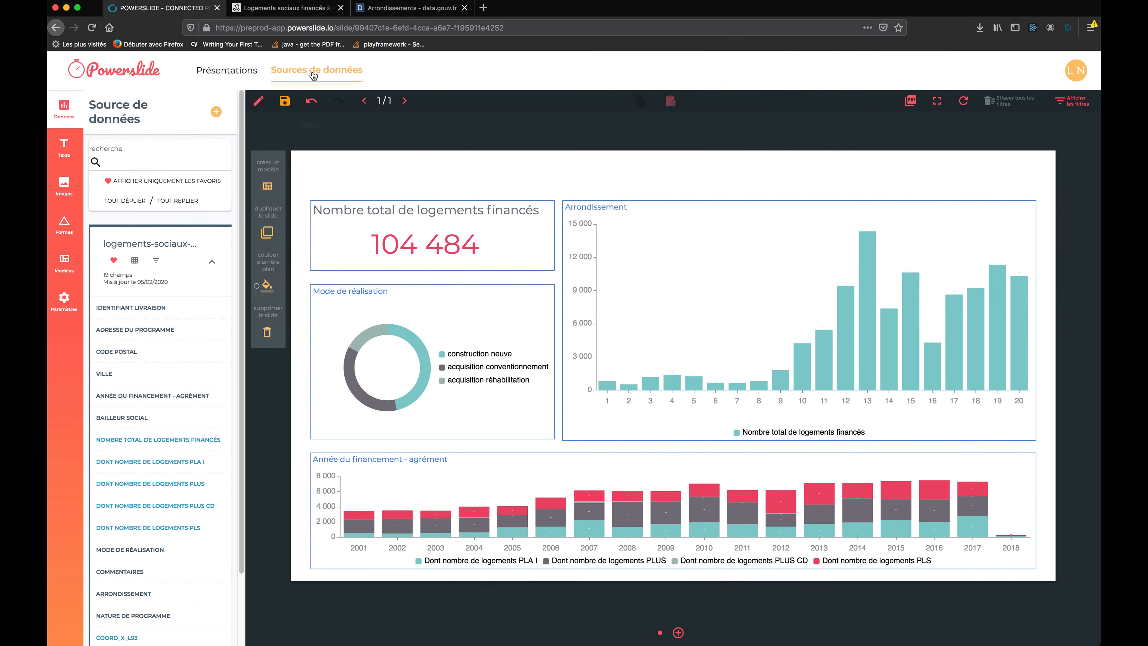
left_click(281, 103)
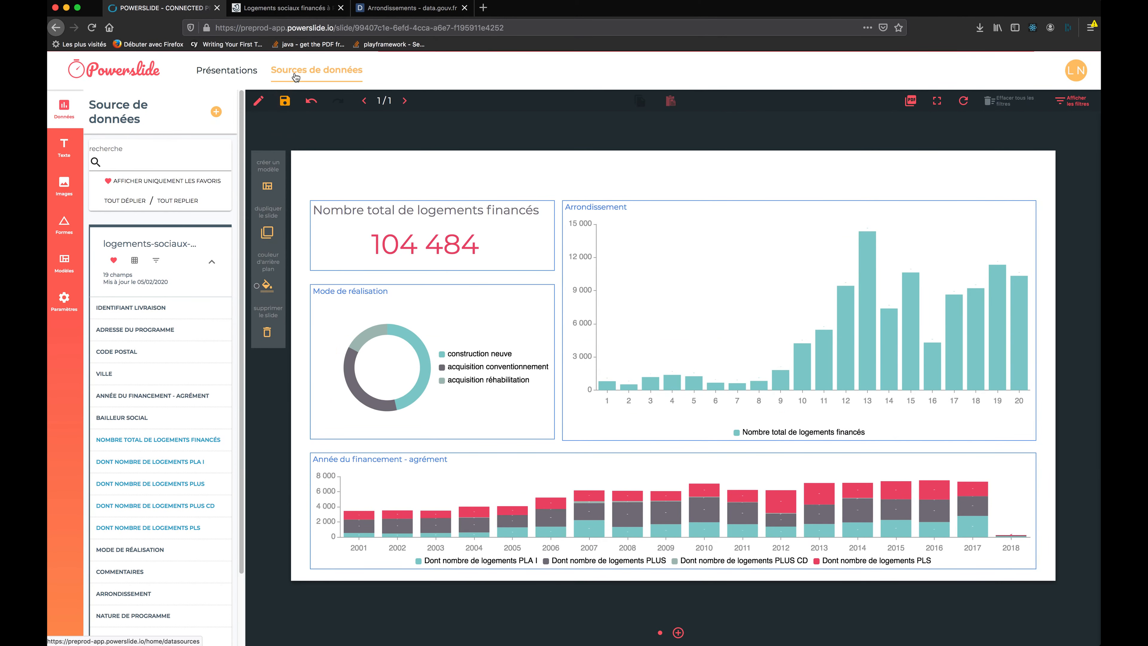
left_click(296, 76)
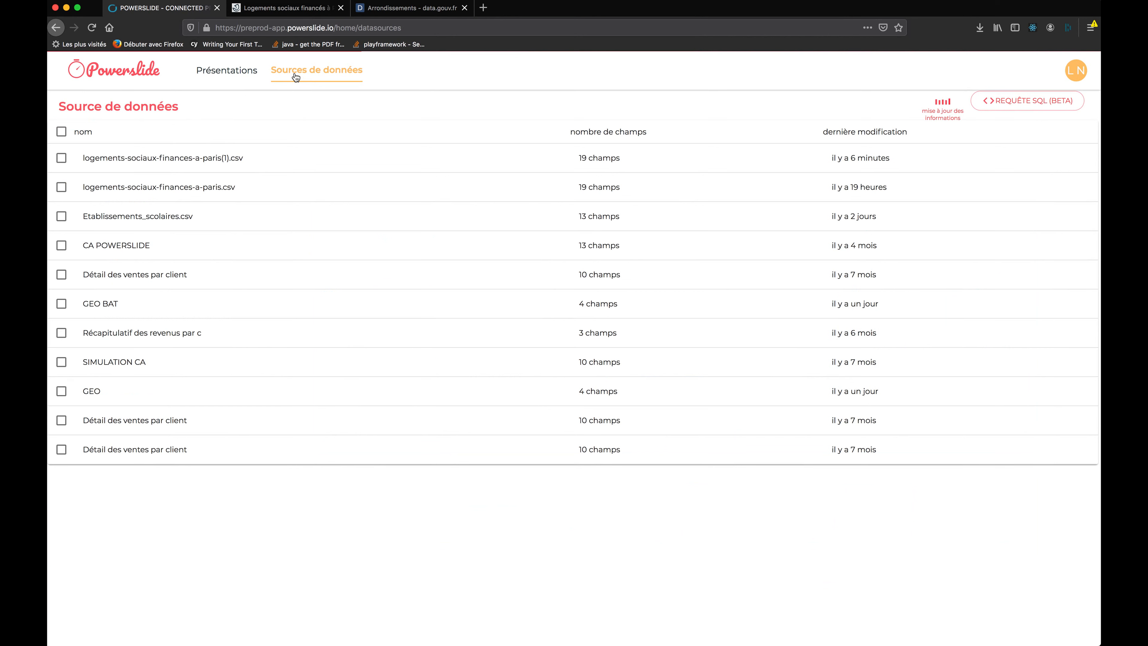
Open the logements-sociaux-finances-a-paris(1).csv data source and set the Arrondissement field's data model to geo.
left_click(205, 162)
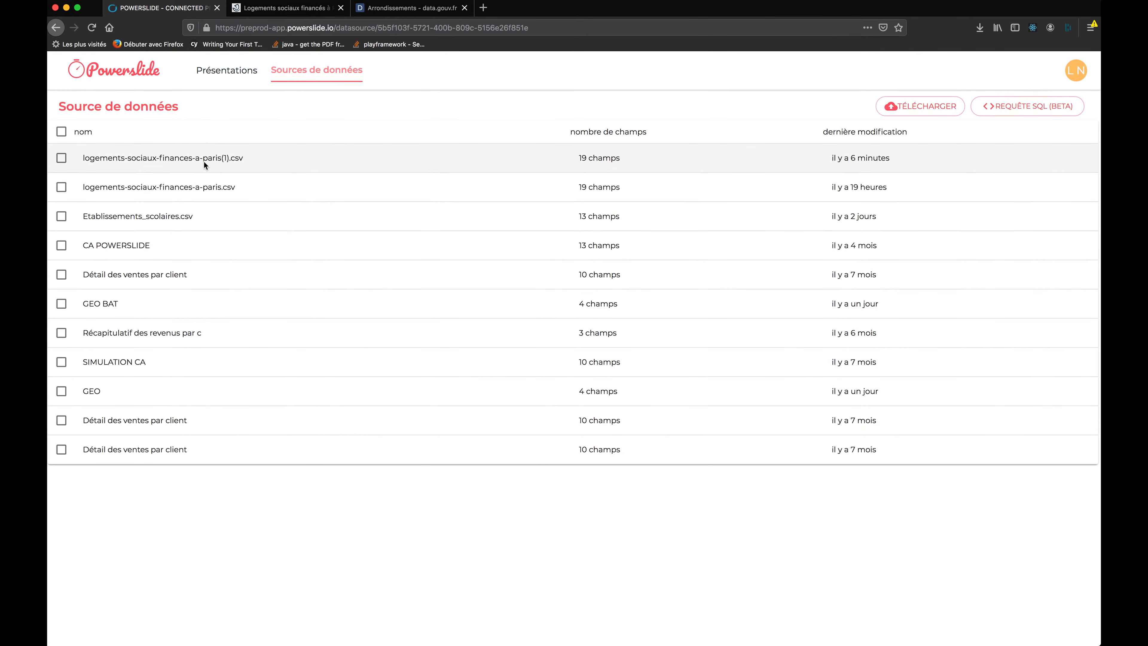
left_click(135, 113)
left_click_drag(274, 524, 792, 564)
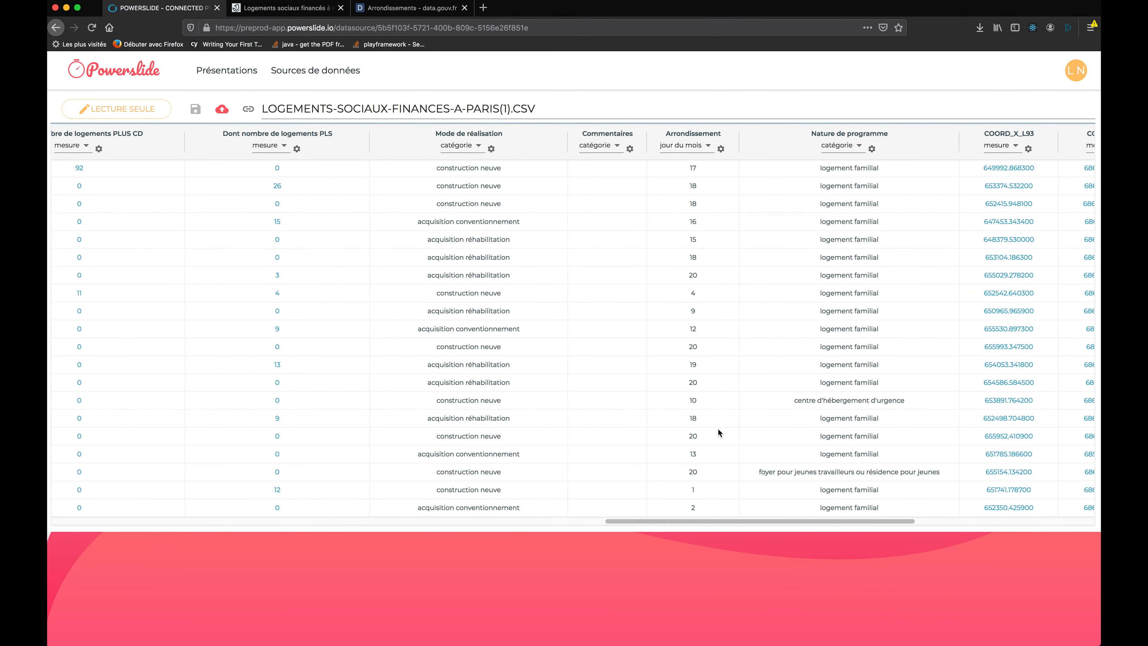
left_click(721, 149)
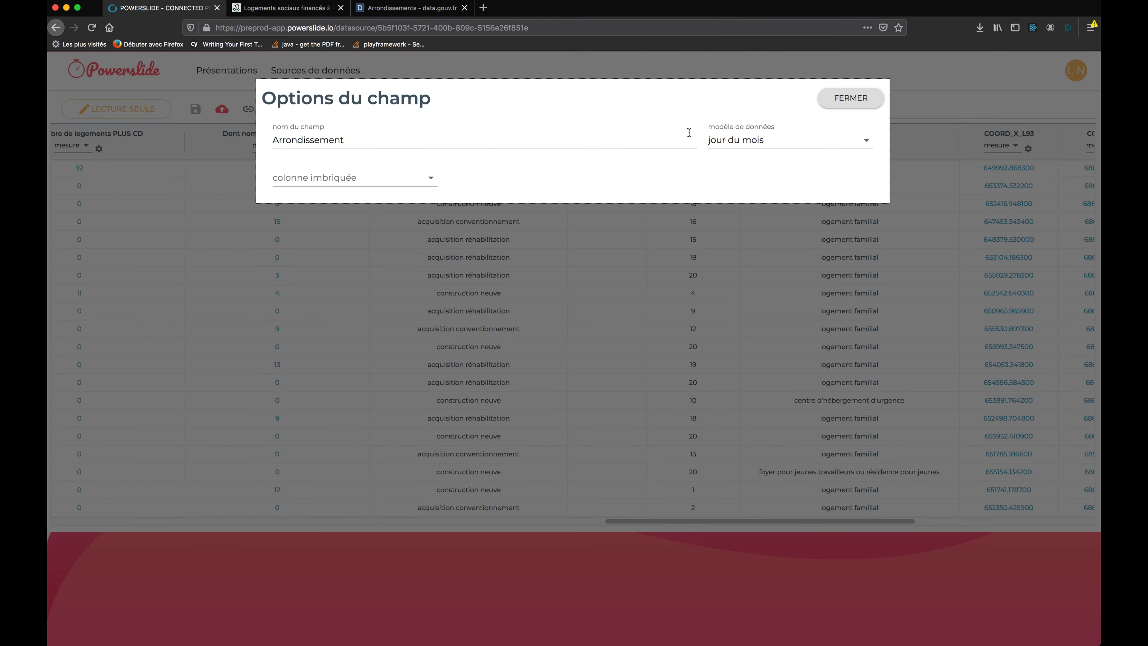
left_click(759, 143)
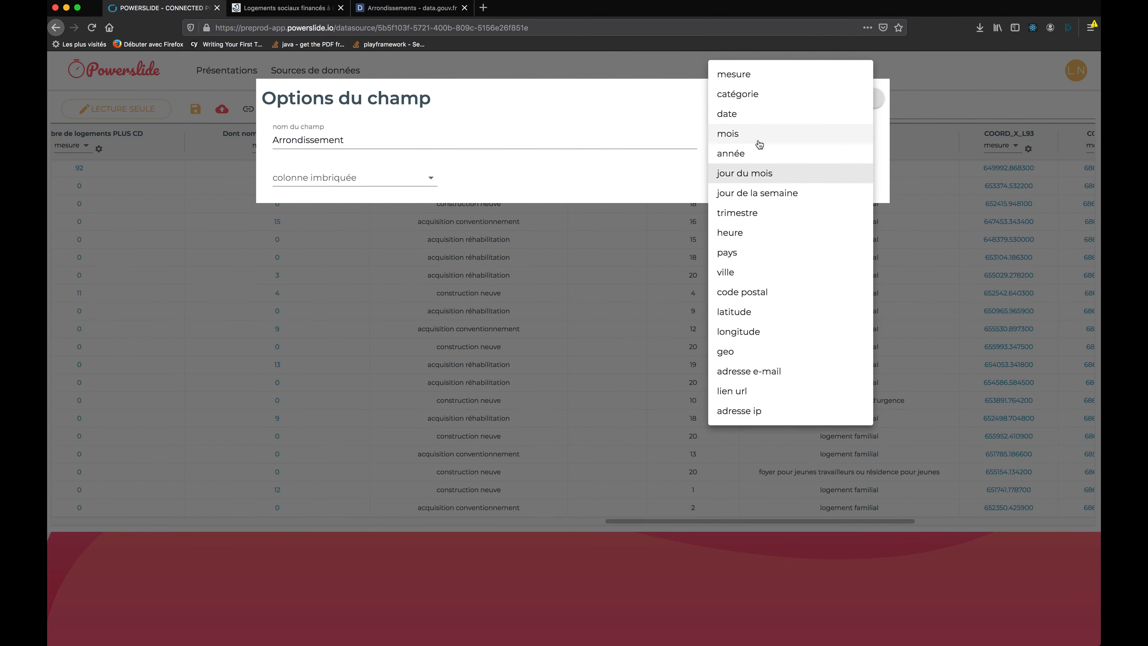
left_click(765, 355)
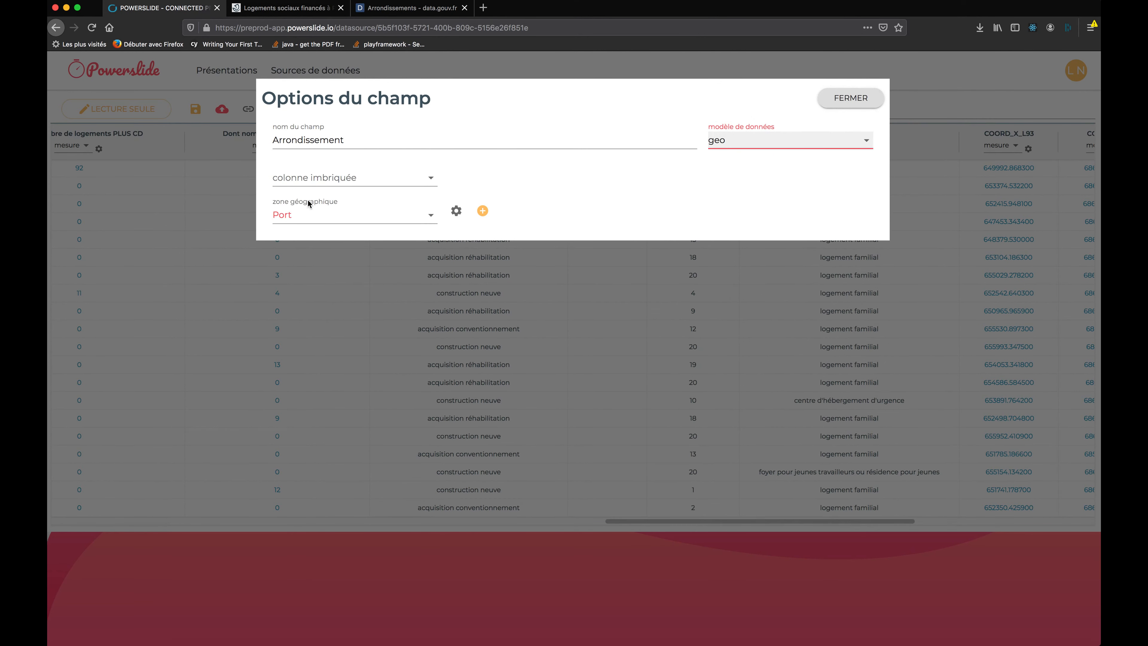
Add a new geographic zone for the Arrondissement field from arrondissements.geojson in the Téléchargements folder.
left_click(482, 215)
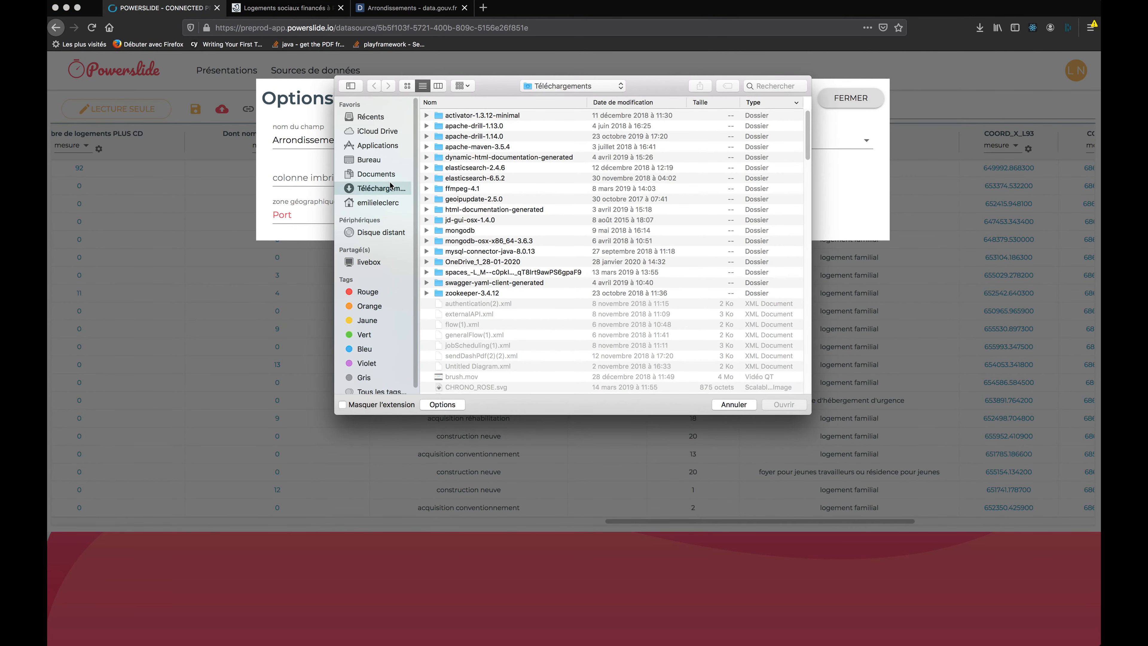
scroll(513, 213, "down", 8)
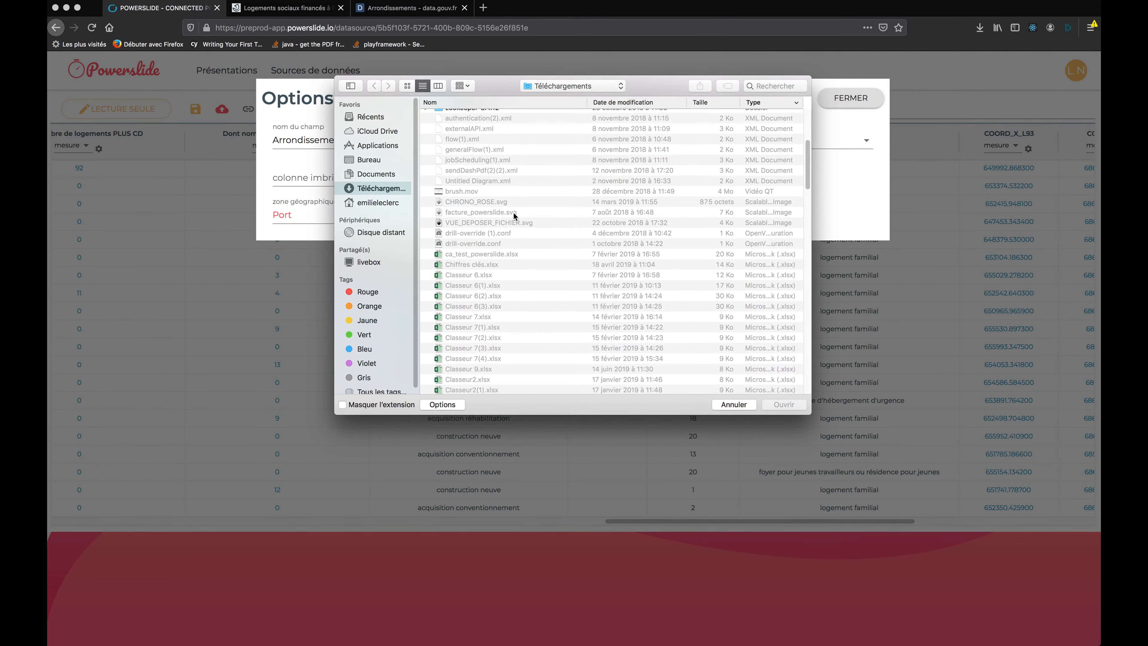
scroll(514, 210, "up", 8)
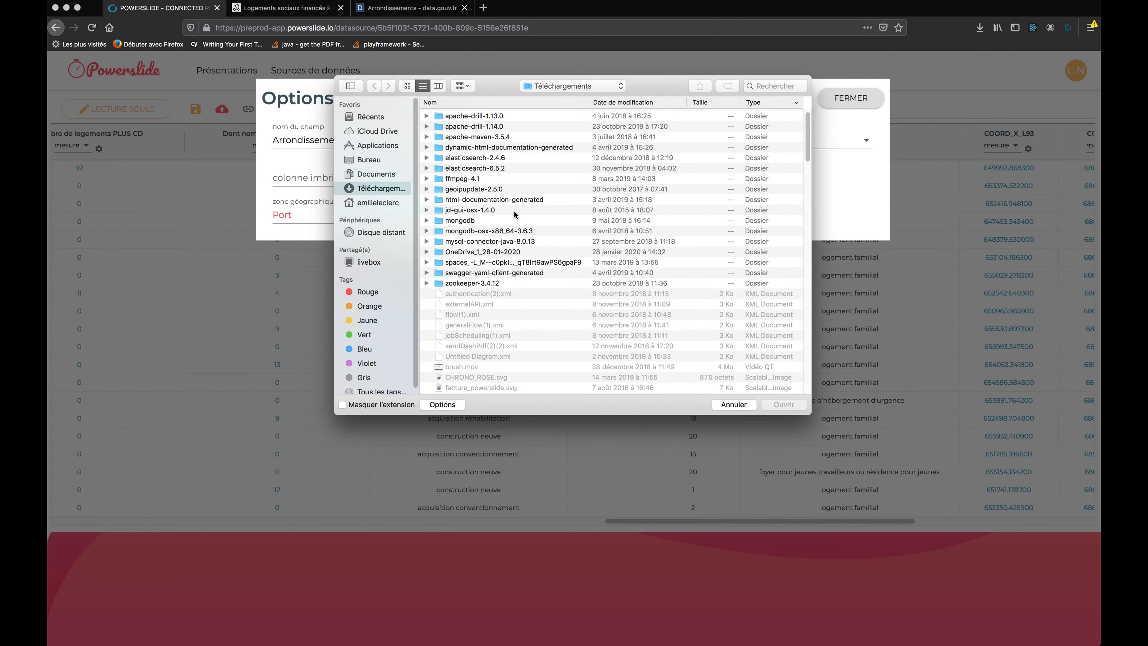
scroll(514, 211, "up", 1)
scroll(514, 211, "down", 15)
scroll(515, 213, "down", 15)
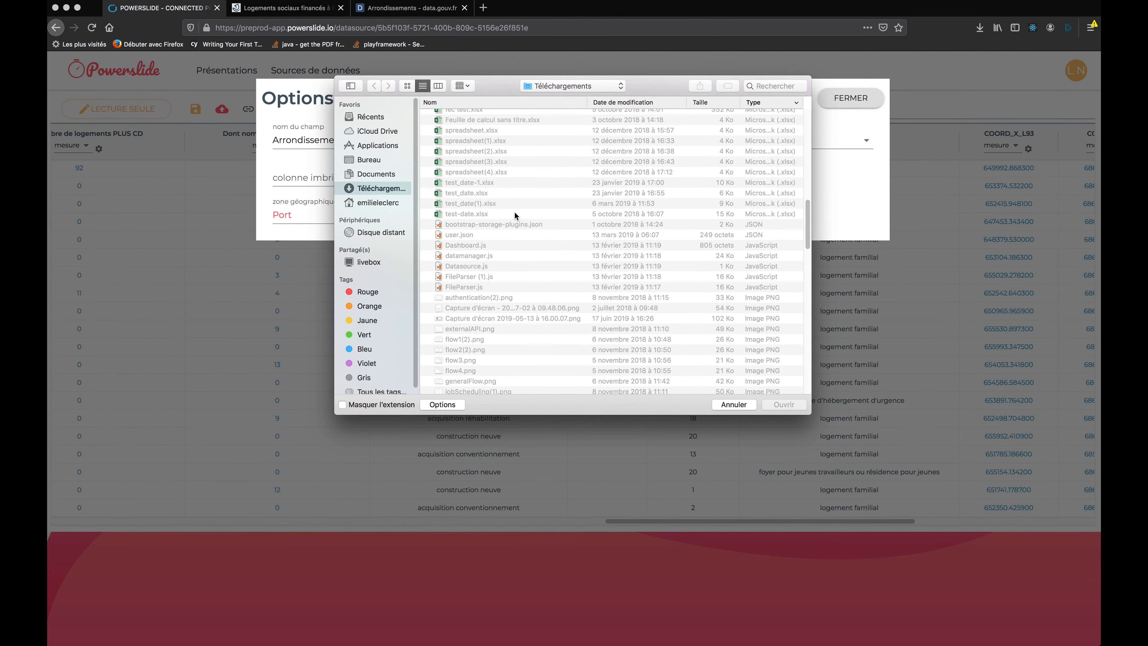
scroll(515, 212, "up", 10)
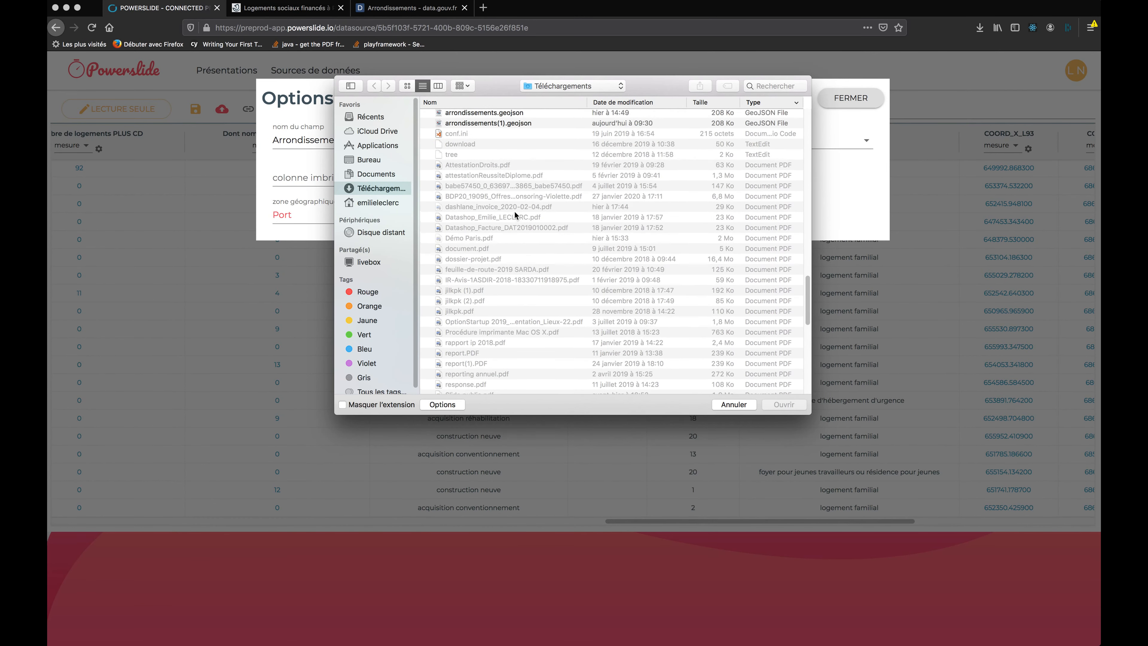
left_click(495, 122)
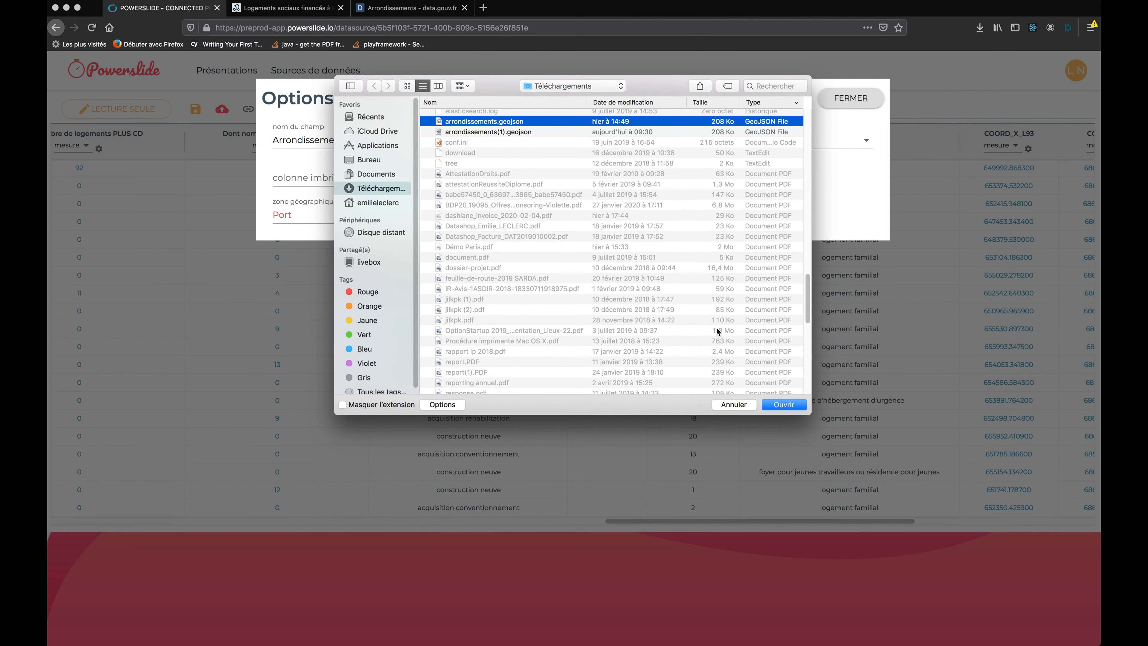
key("Return")
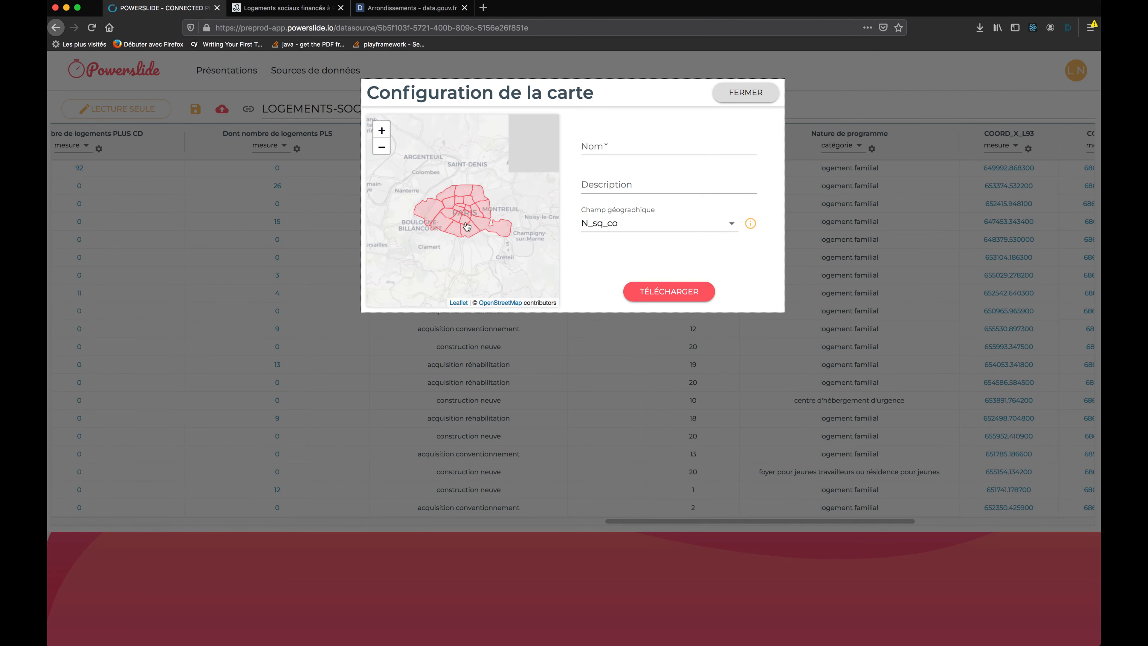
Upload the zone as Arr Paris with C_ar as its geographic field, and save the data source.
left_click(599, 146)
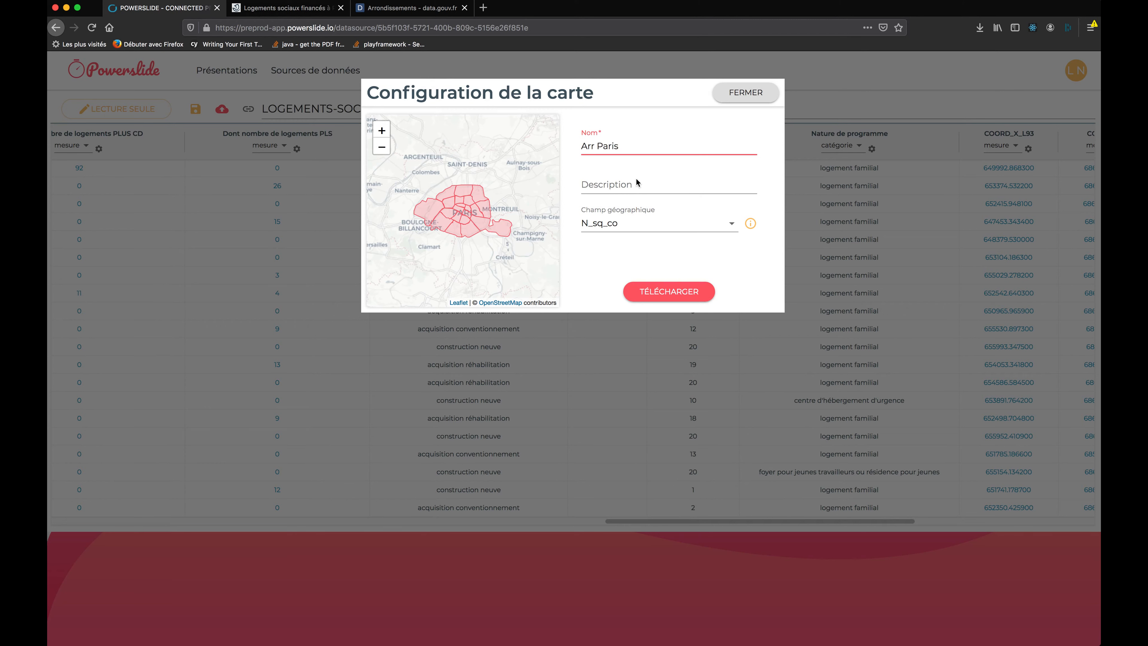
left_click(685, 227)
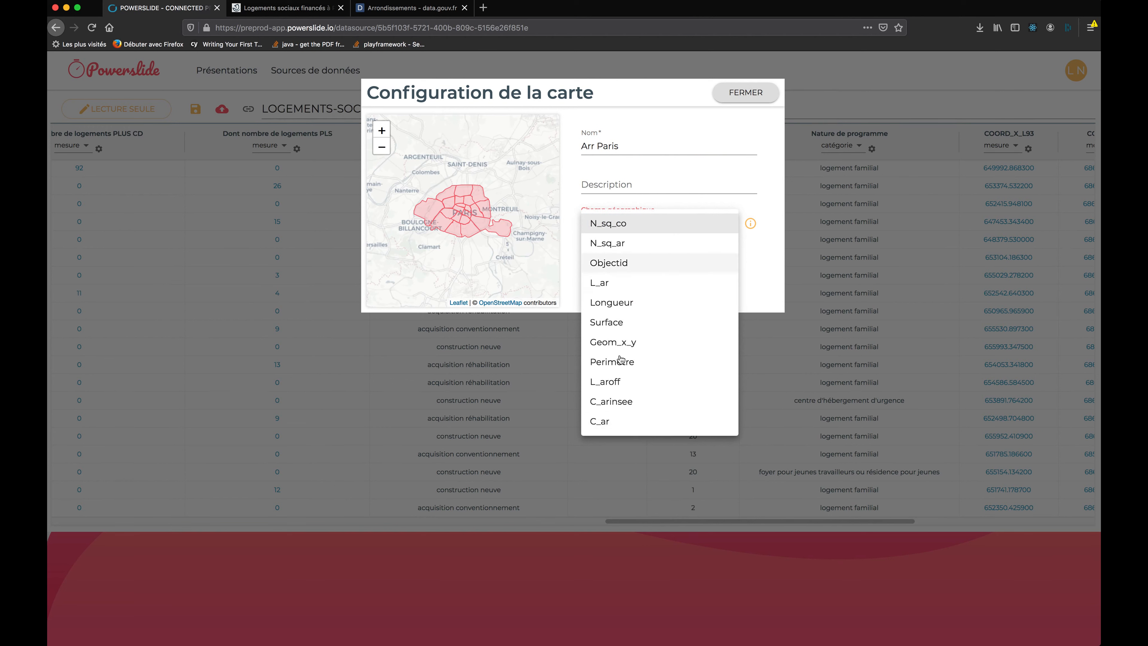
left_click(619, 423)
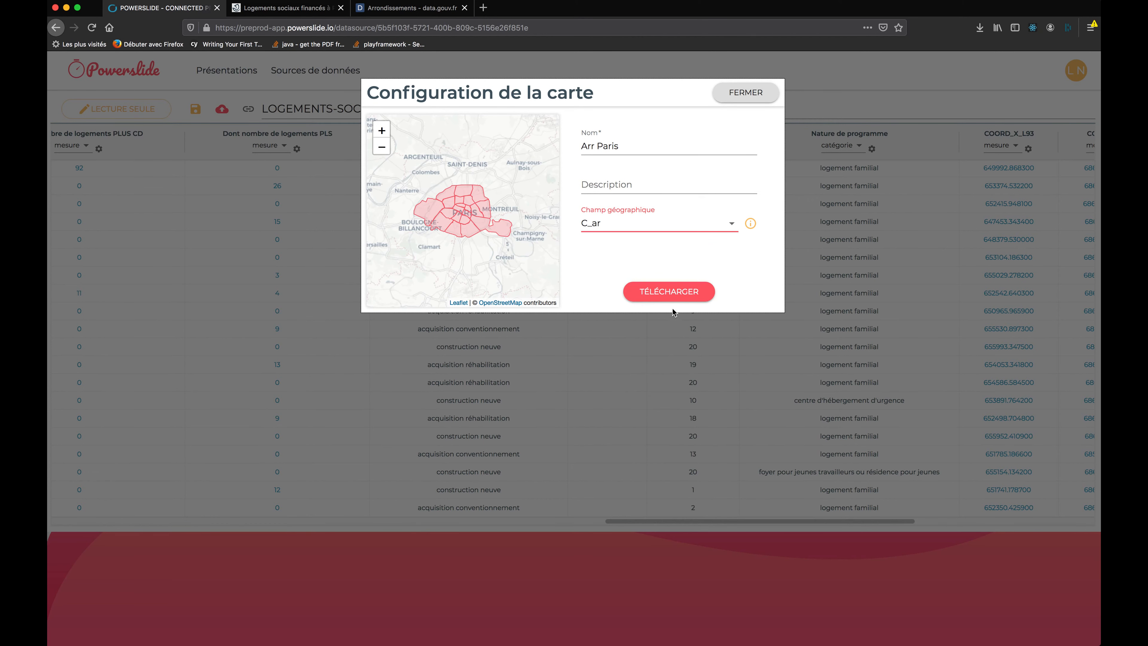
left_click(657, 291)
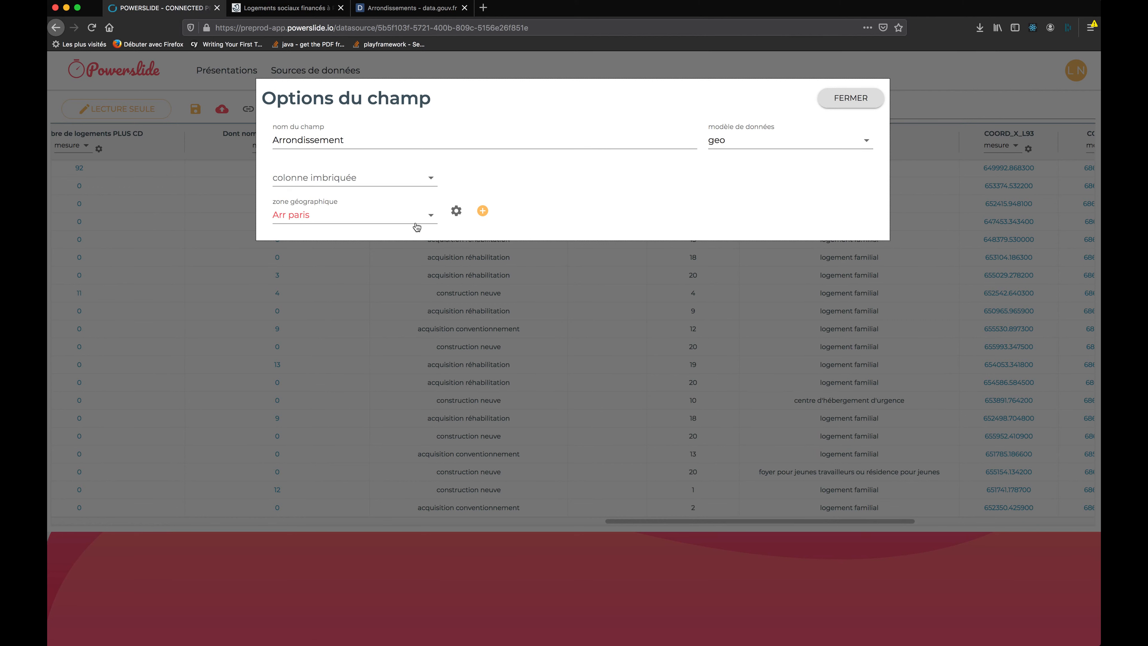
left_click(837, 99)
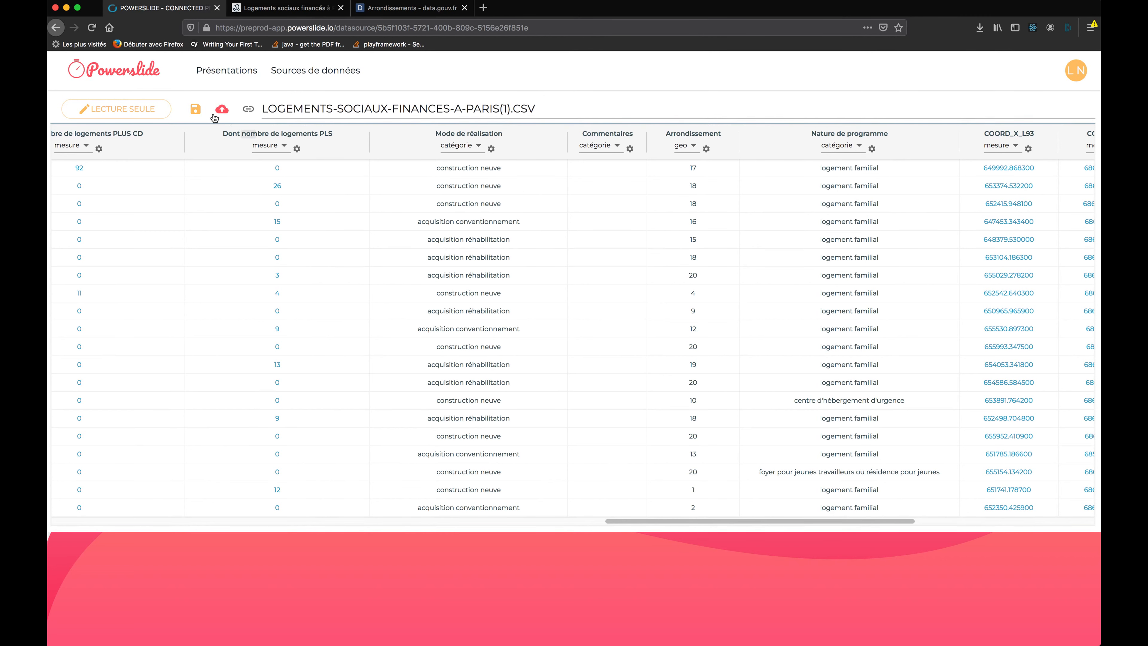
left_click(202, 109)
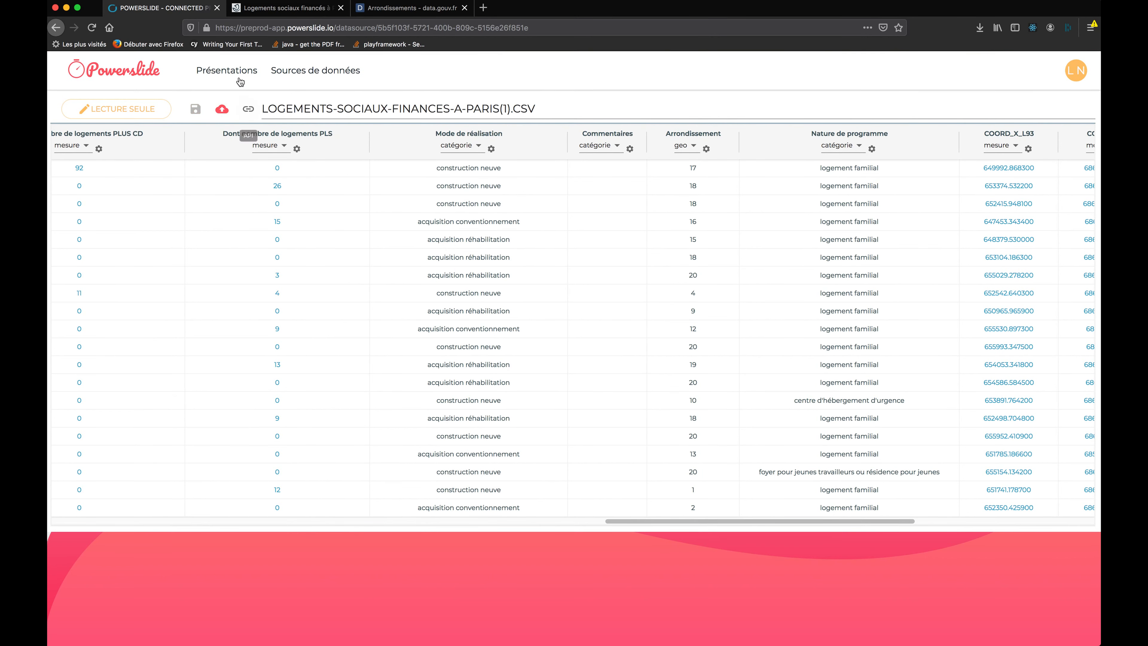
Open the Logements sociaux à Paris presentation and select its Arrondissement chart.
left_click(237, 72)
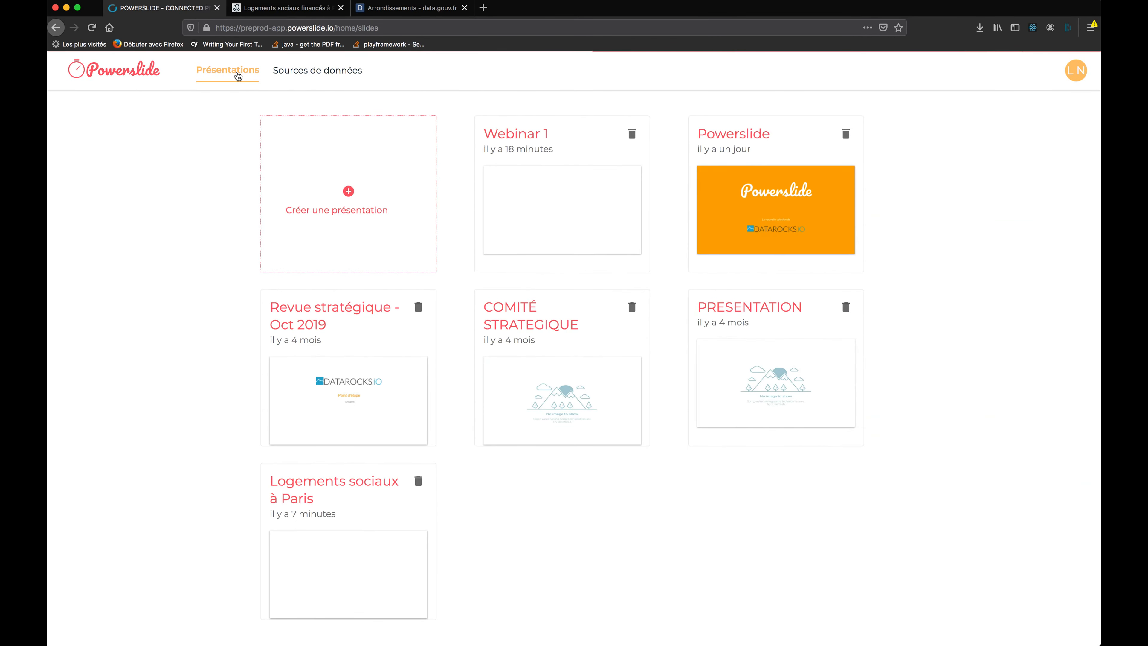
left_click(332, 504)
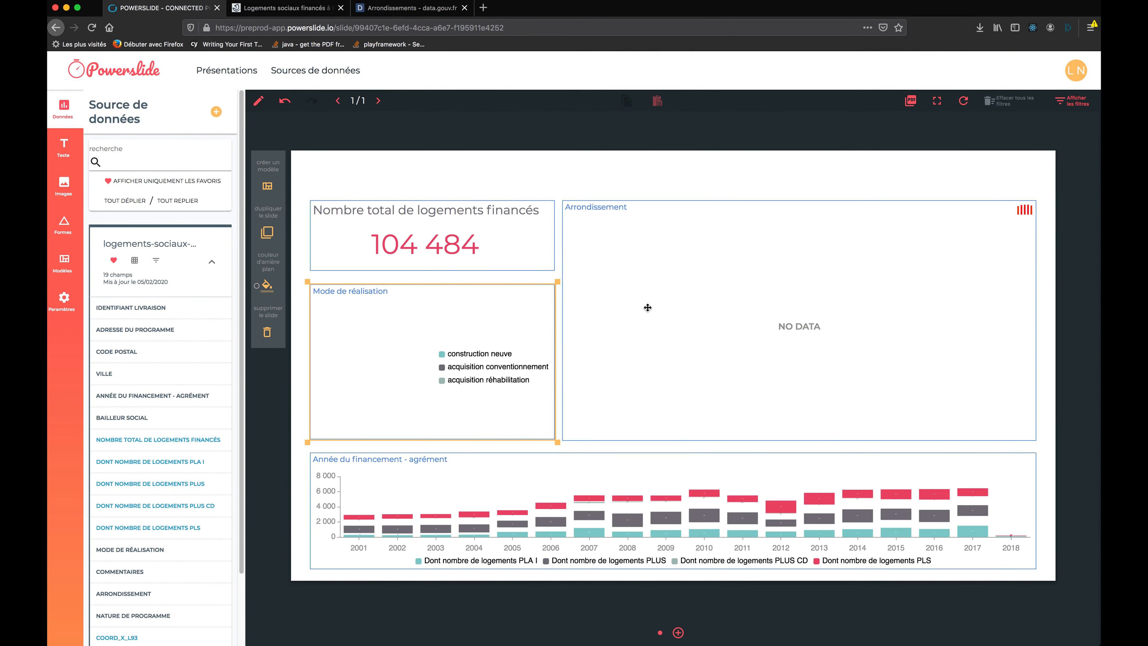
left_click(647, 307)
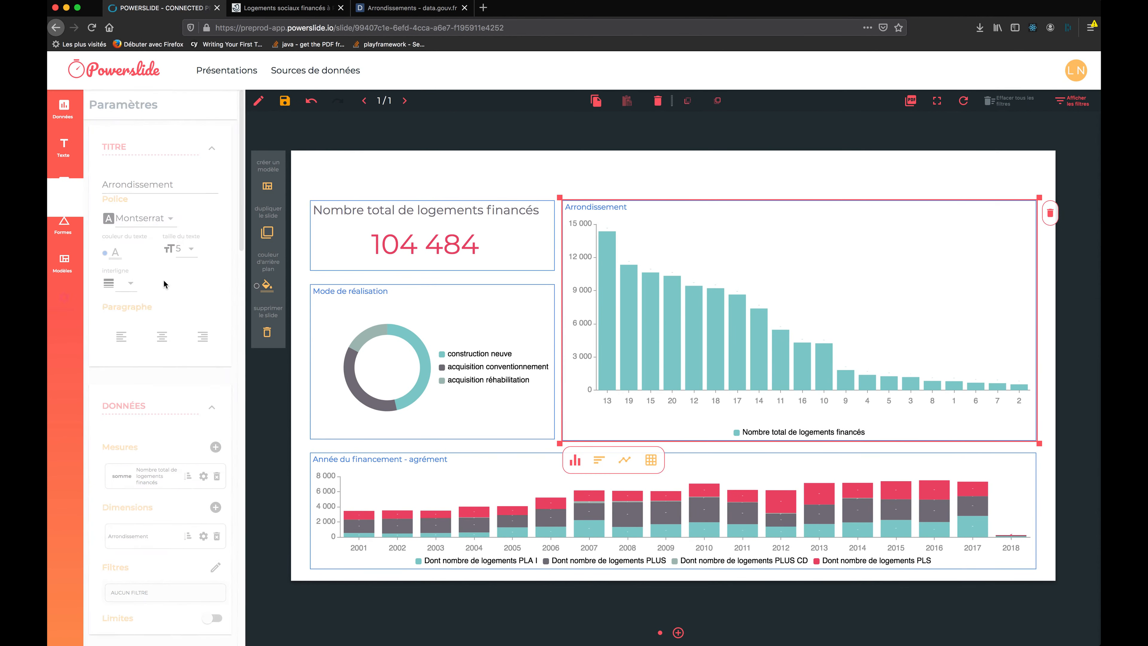
Remove and re-add the Nombre total de logements financés measure on the Arrondissement chart, and change the chart type to a map.
scroll(165, 280, "down", 5)
scroll(166, 284, "down", 3)
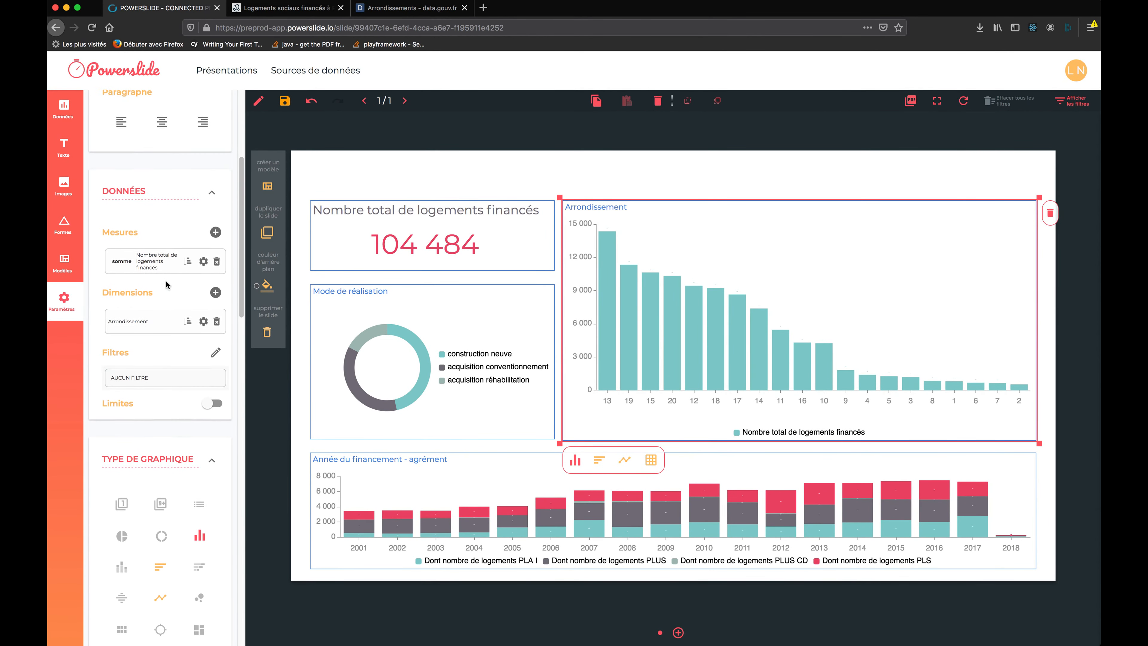
left_click(216, 245)
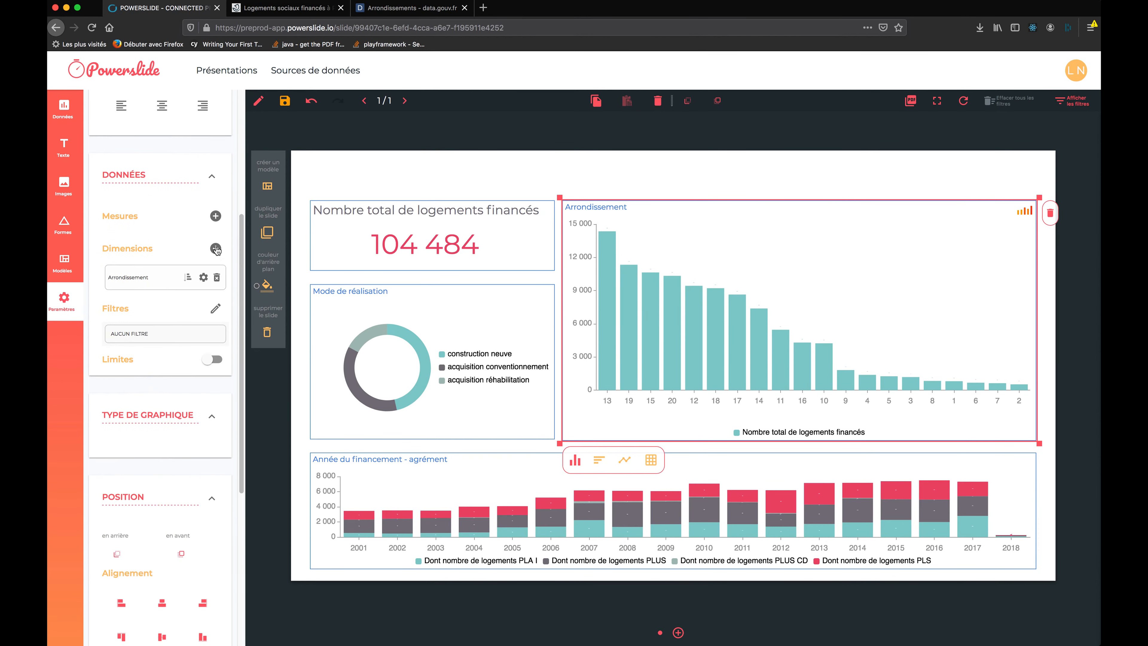
left_click(215, 217)
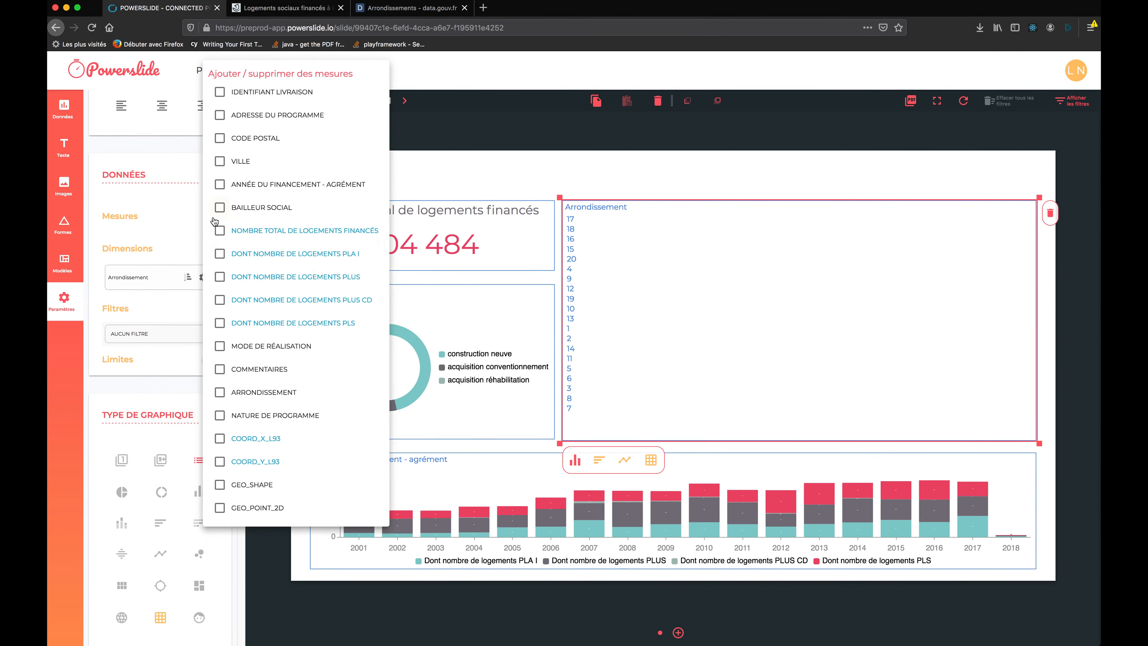
left_click(220, 230)
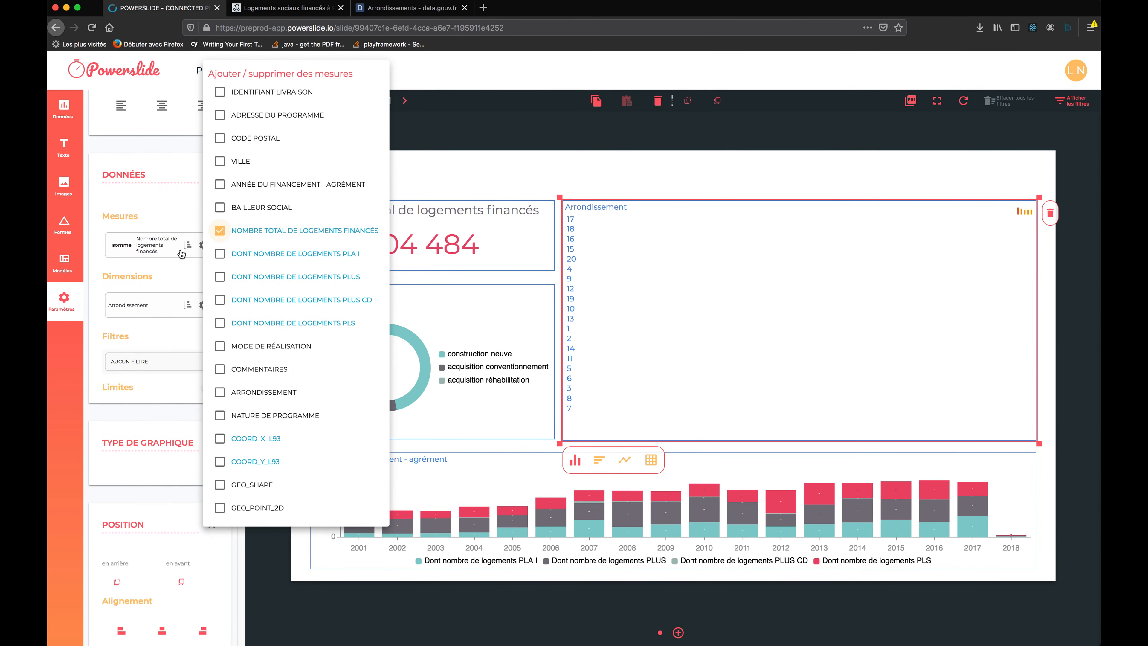
left_click(100, 274)
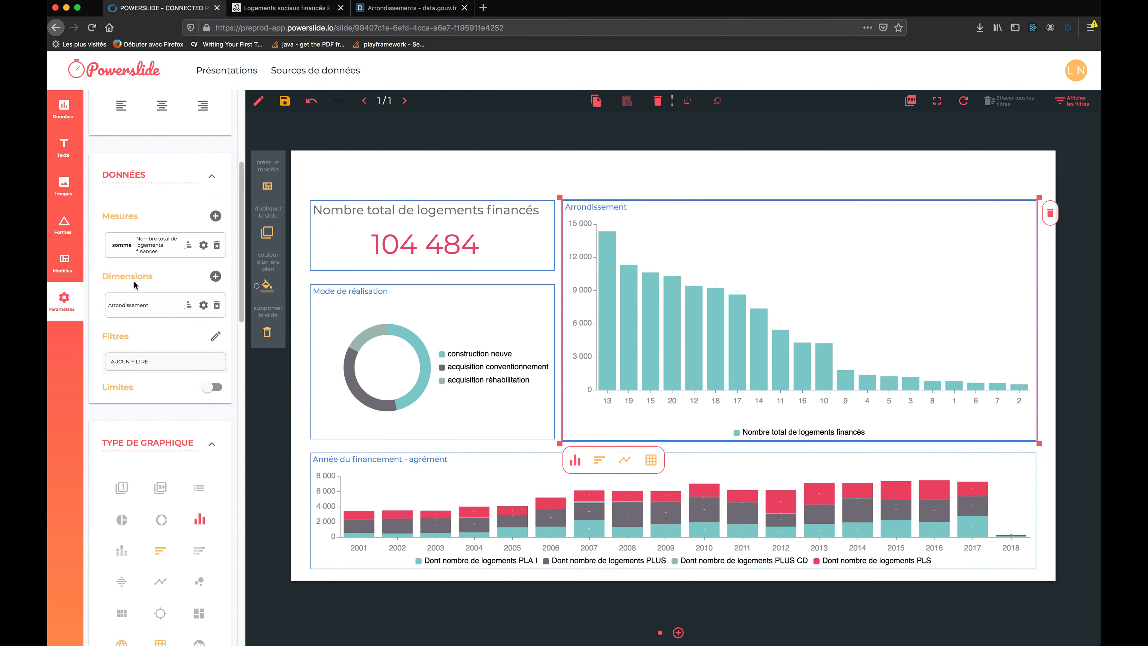
scroll(135, 285, "down", 3)
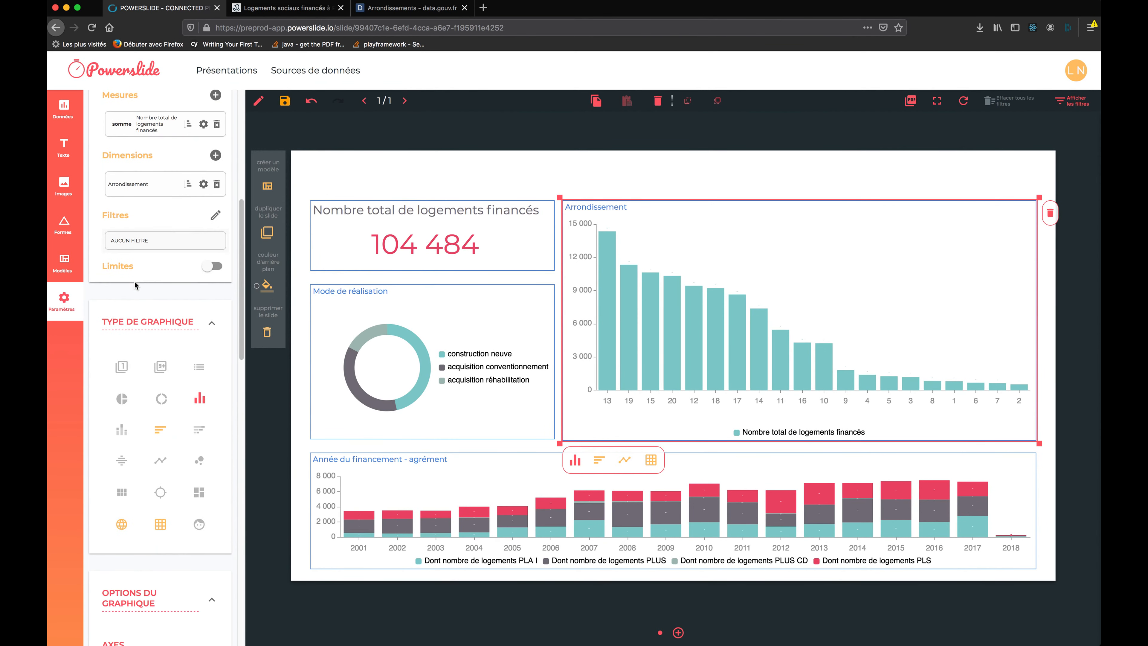
left_click(122, 525)
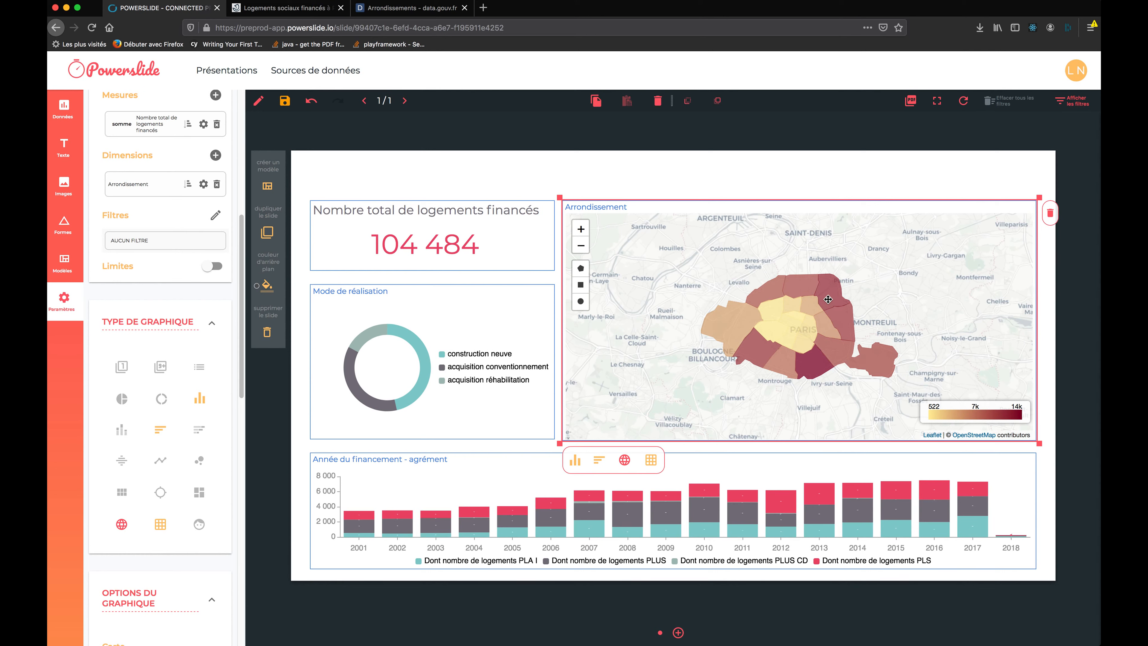
Set the Arrondissement map's minimum-value fill color to the preset grey-green.
scroll(195, 295, "up", 5)
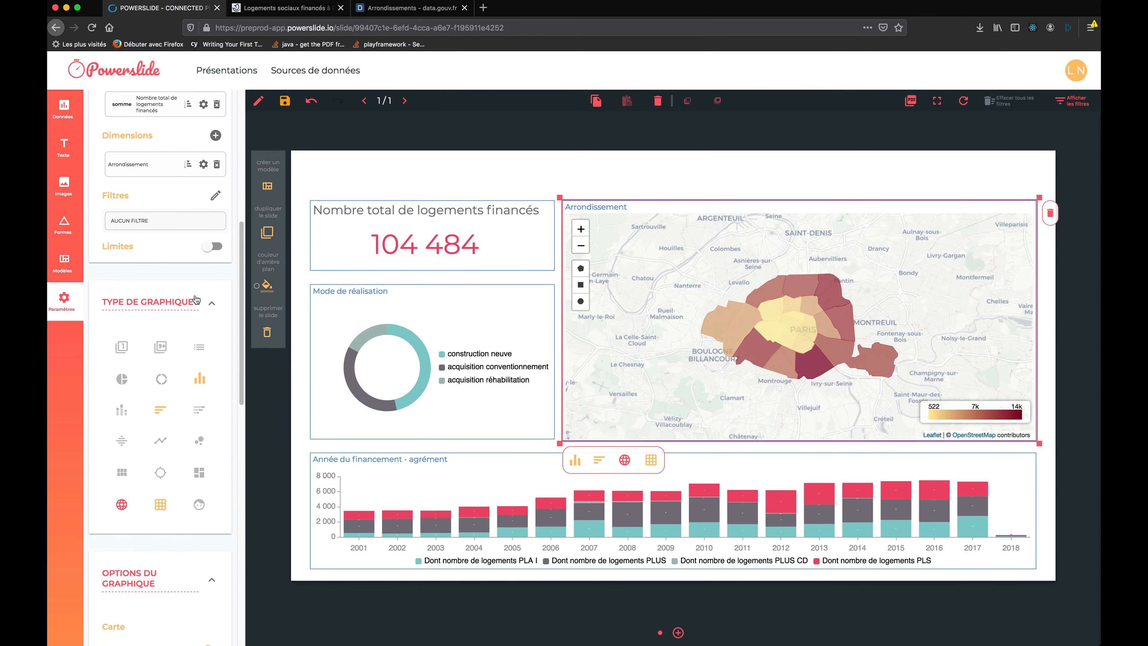
scroll(195, 294, "down", 10)
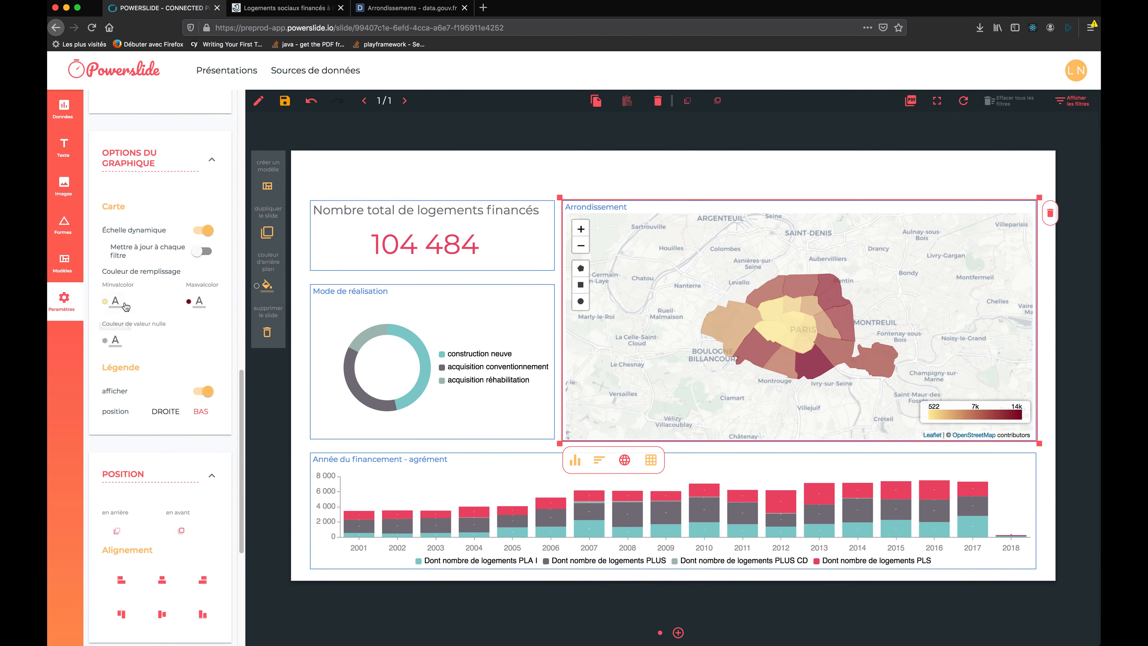
left_click(116, 301)
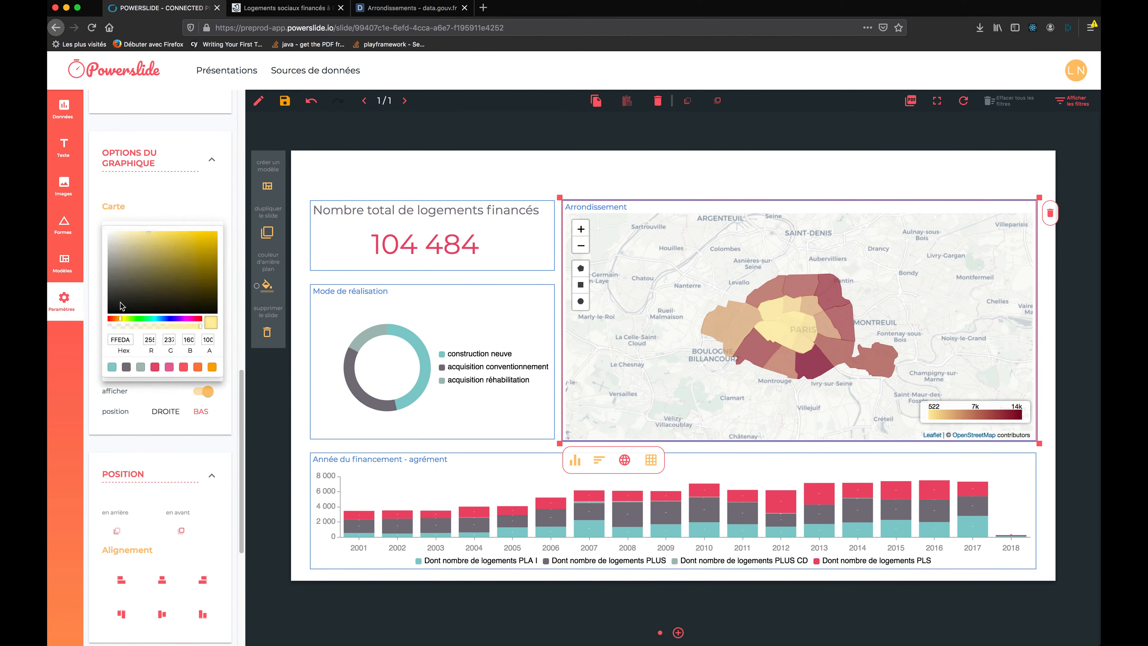
left_click(141, 367)
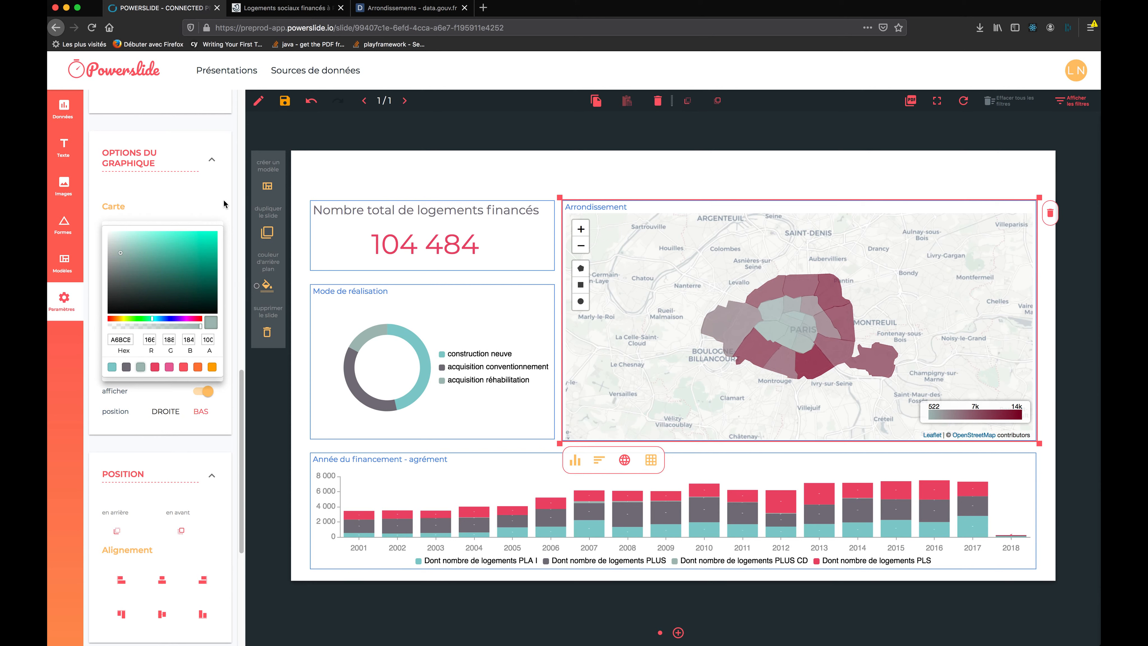
left_click(353, 192)
Save the presentation, deselect the map, and show the list of data source fields again.
left_click(285, 103)
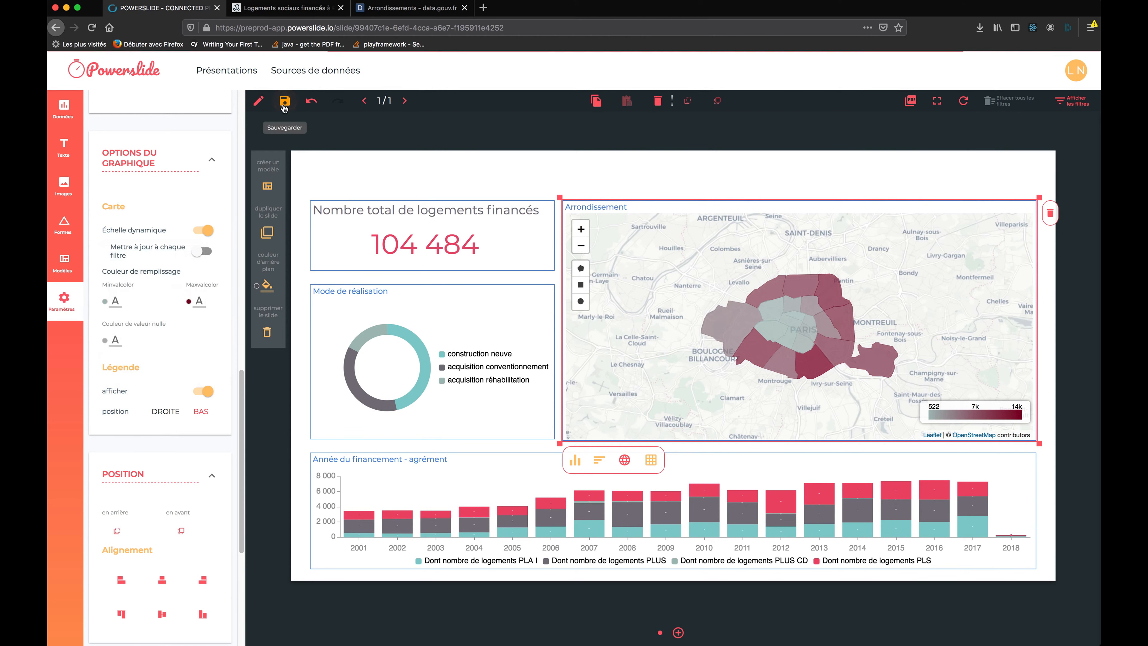
left_click(369, 182)
left_click(63, 108)
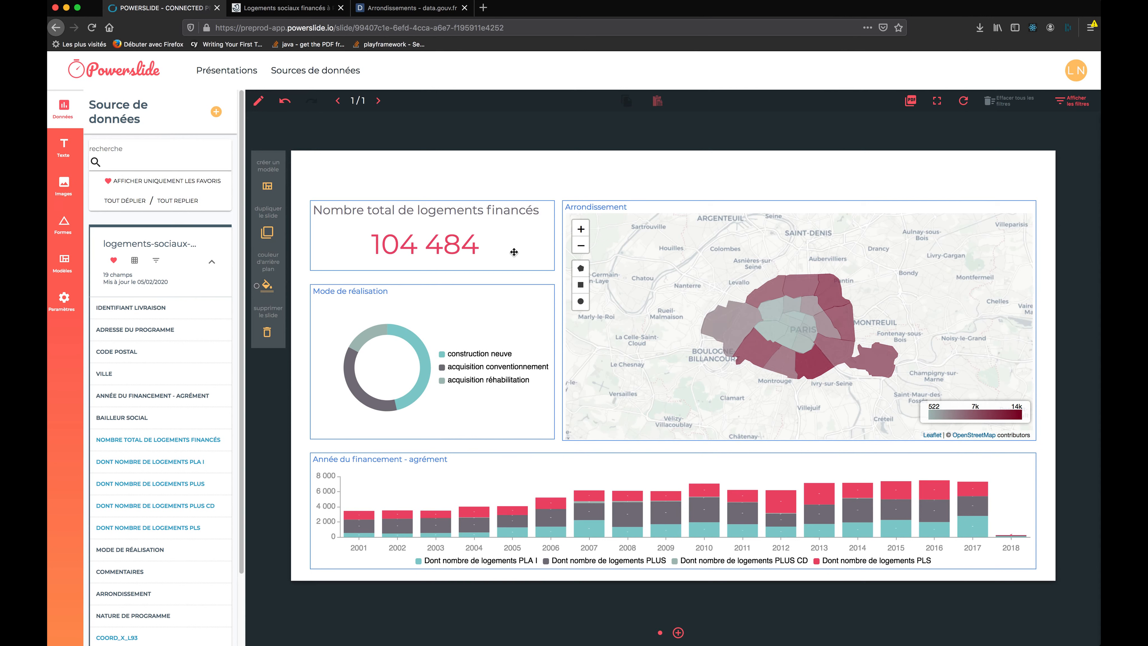
left_click(692, 517)
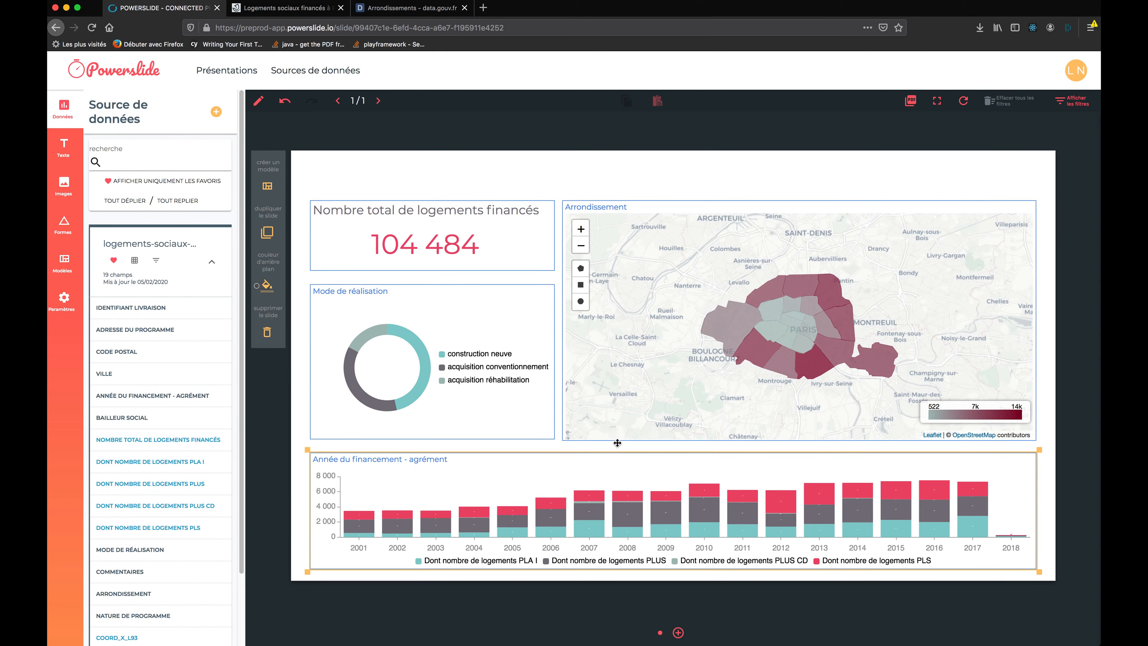
Add a title text element above the total indicator, reading "Logements sociaux à Paris", and widen its box past the indicator's width.
left_click(63, 152)
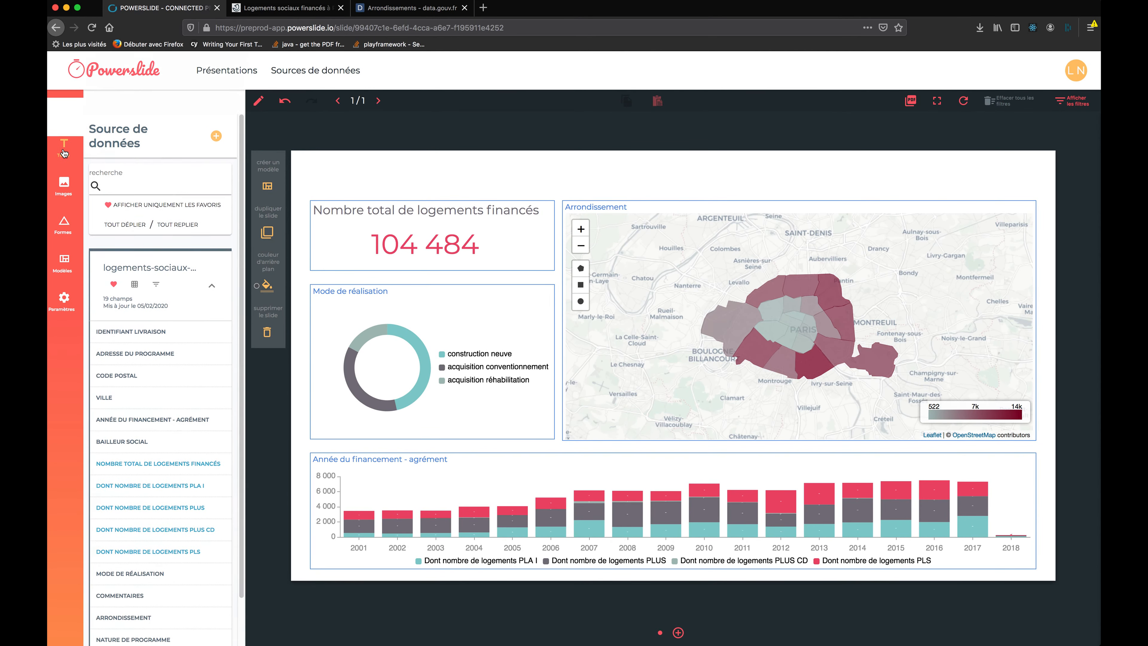
left_click_drag(167, 136, 366, 178)
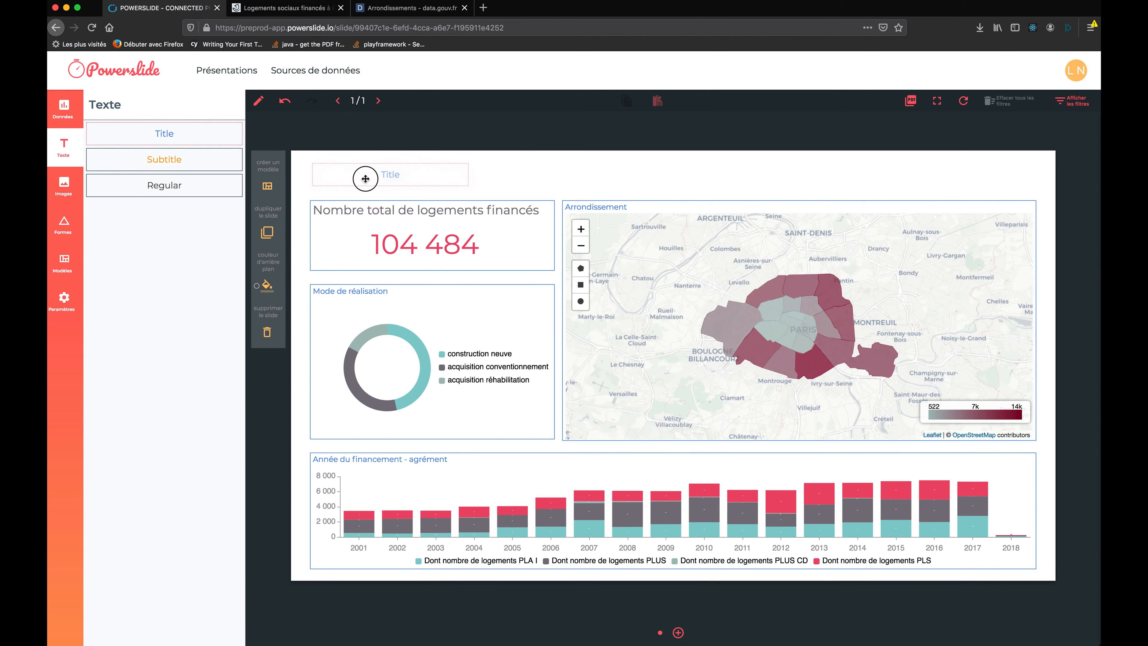
left_click(371, 170)
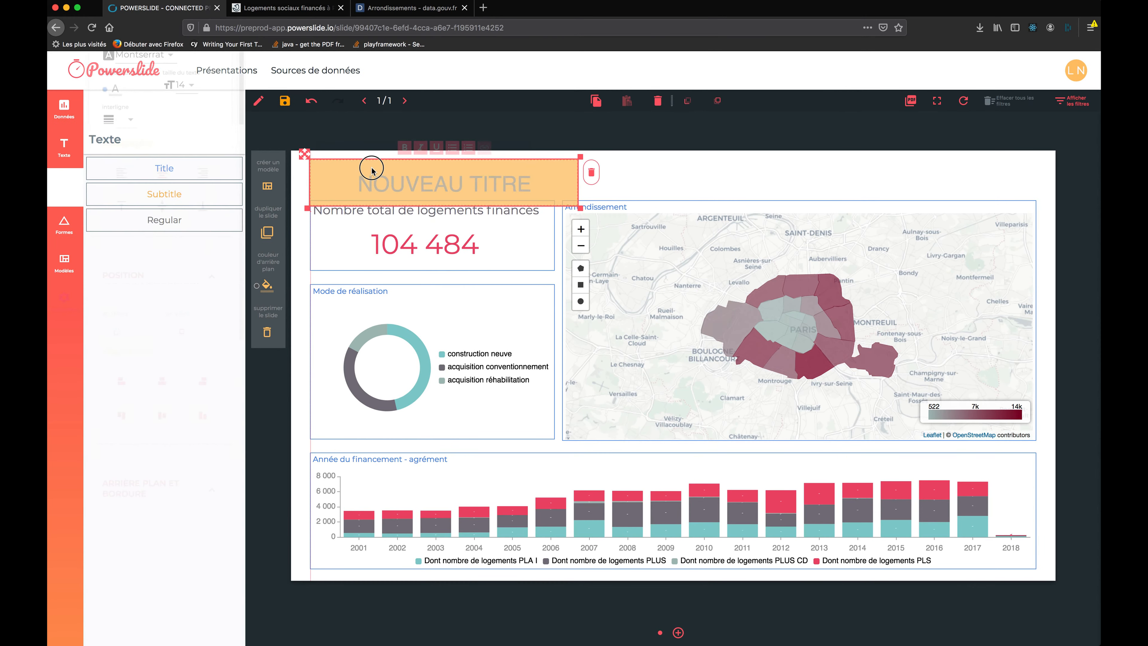
triple_click(376, 174)
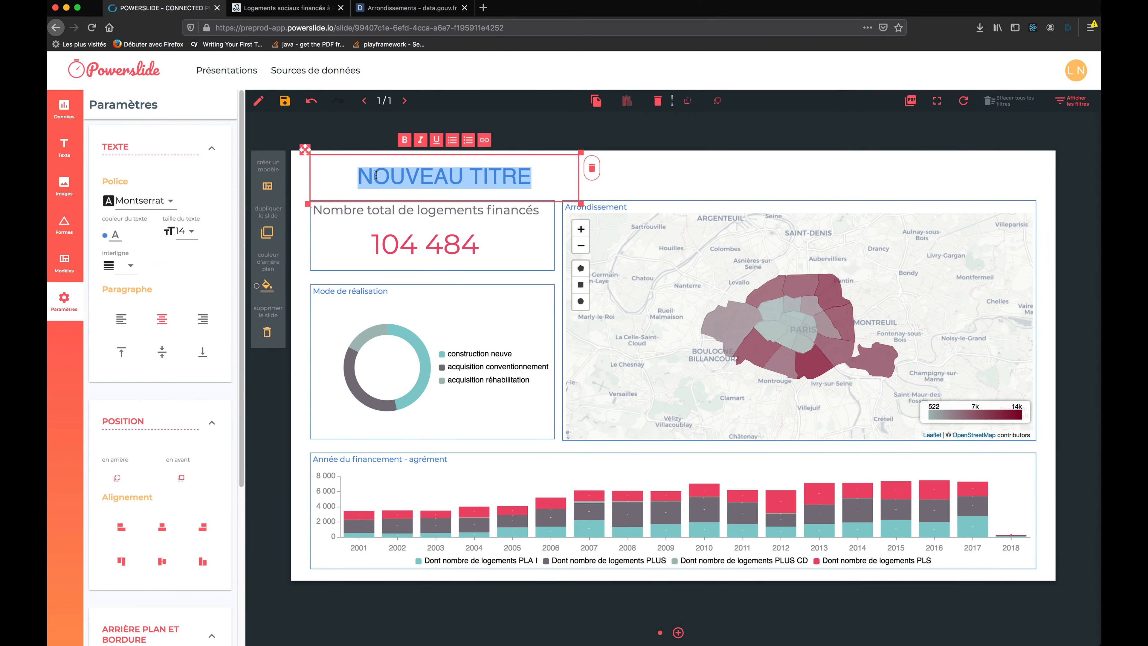
type("Logements sociaux à Paris")
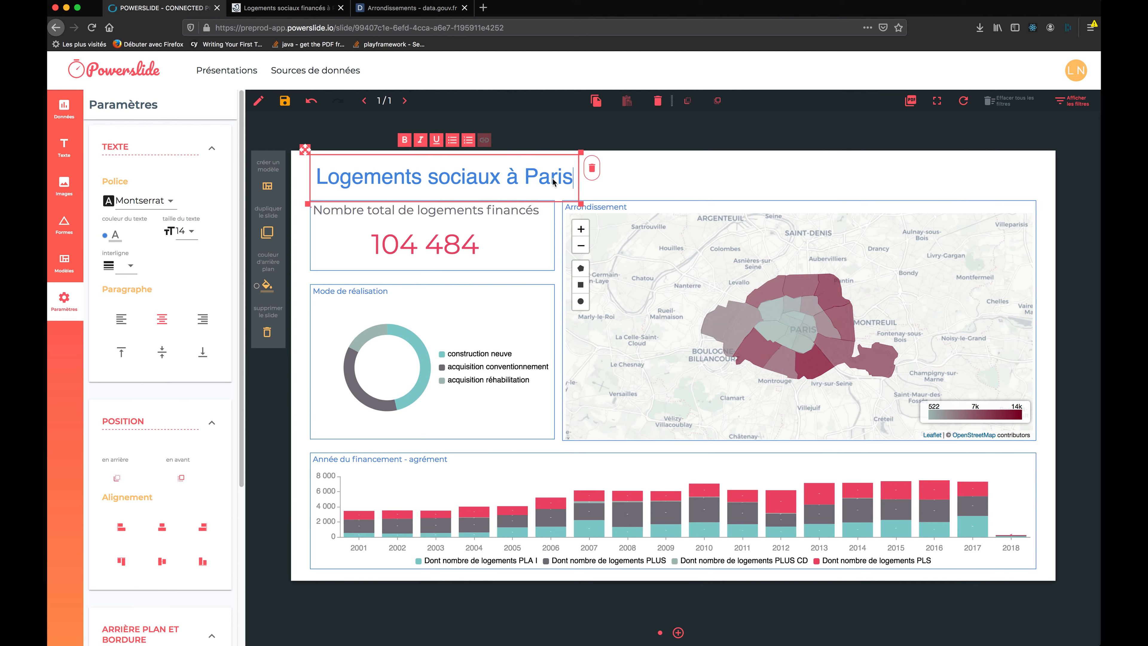
left_click_drag(581, 202, 657, 198)
left_click(720, 180)
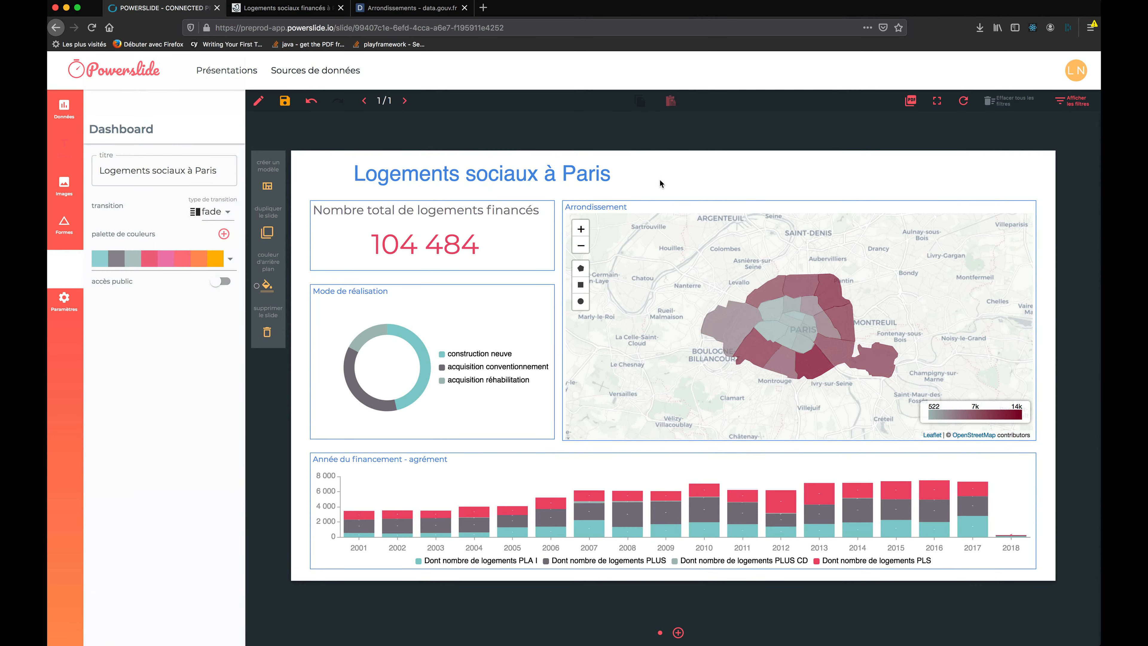
Format the slide title as left-aligned Pacifico text in the preset pink-red, and save the presentation.
left_click(514, 187)
left_click(513, 187)
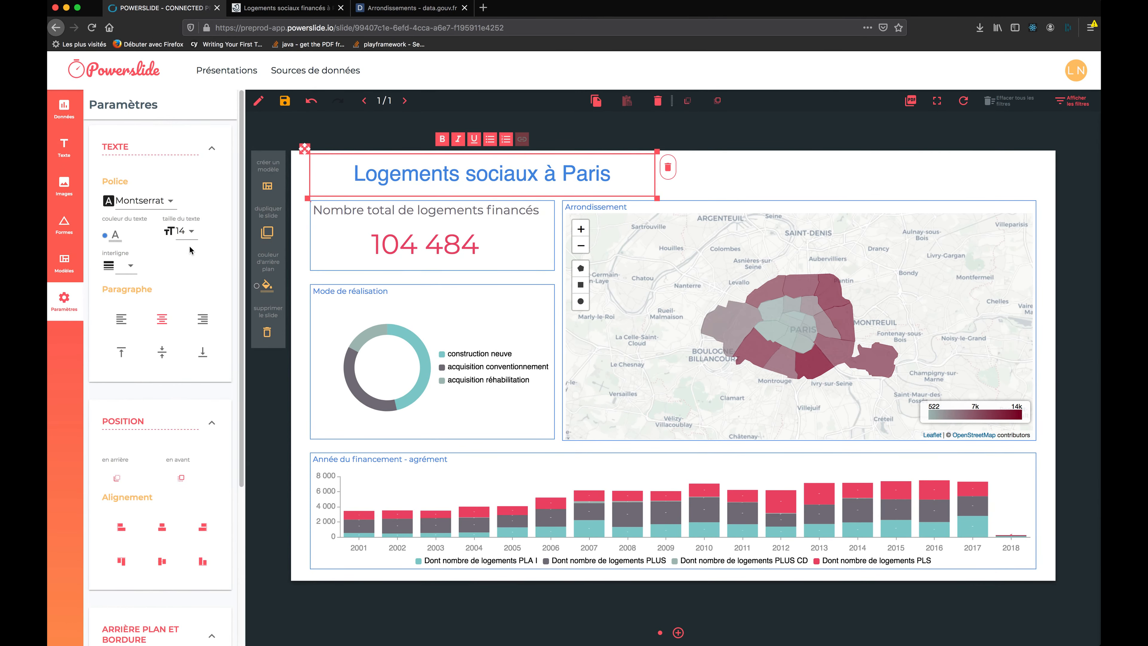
left_click(124, 327)
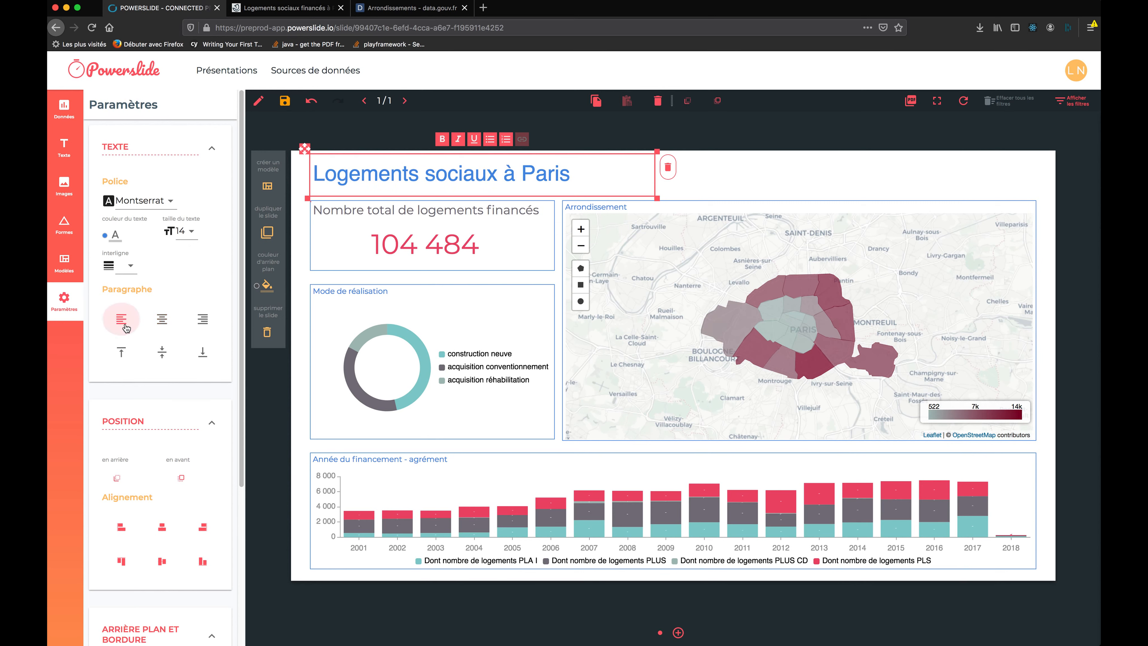
left_click(116, 237)
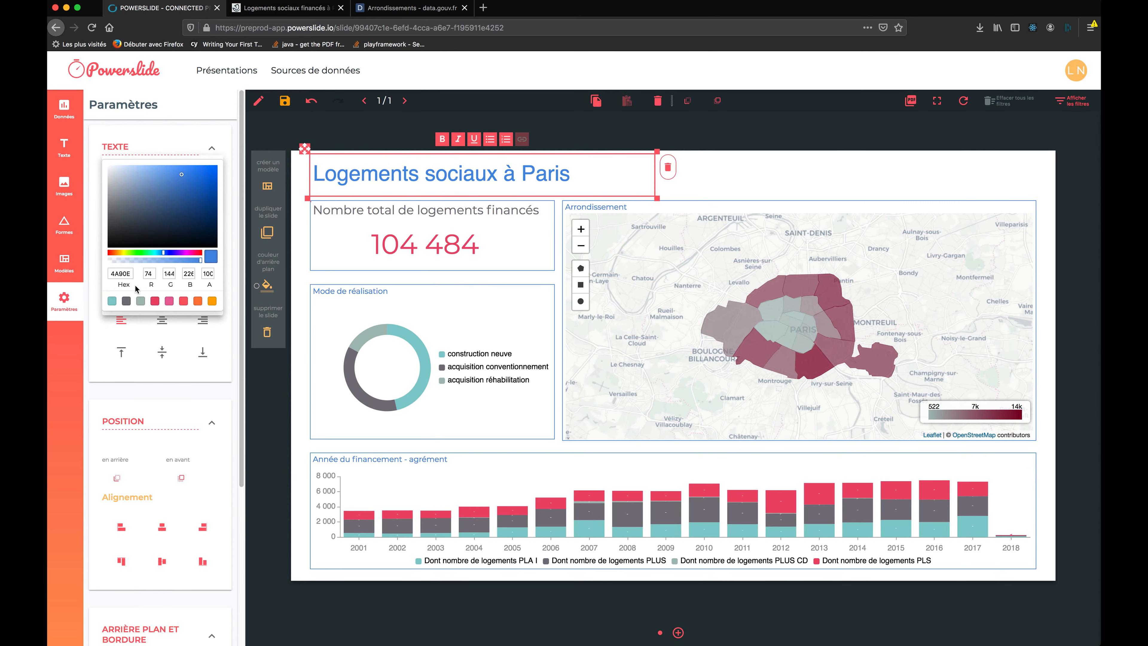
left_click(152, 300)
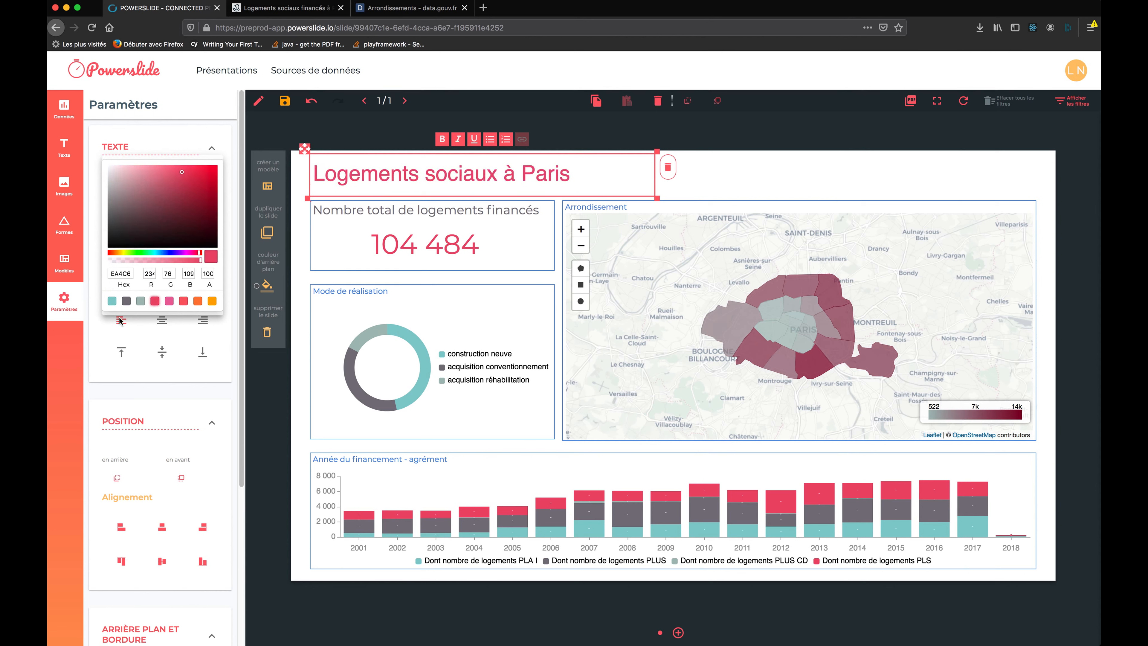
left_click(99, 341)
left_click(148, 206)
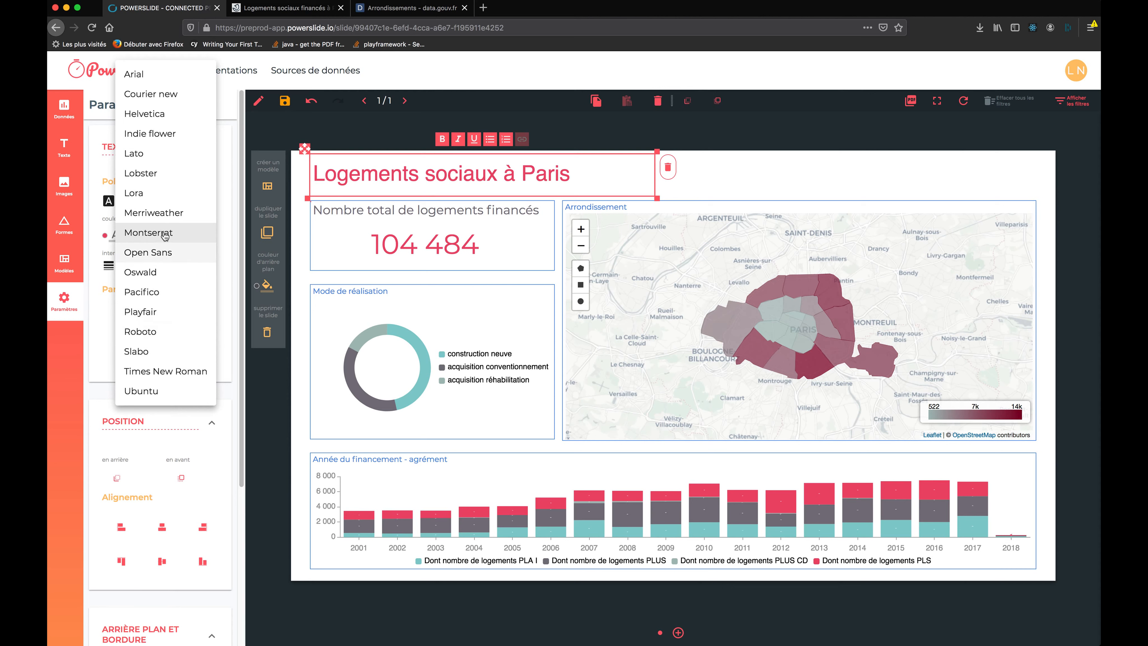
left_click(151, 294)
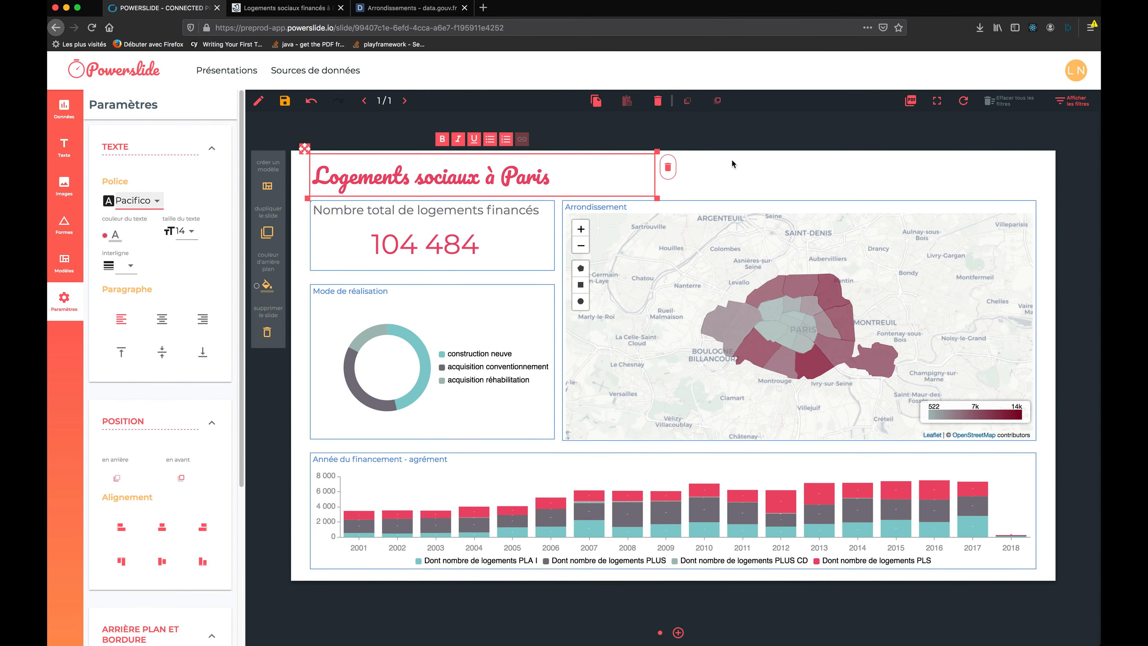
left_click(732, 173)
left_click(285, 101)
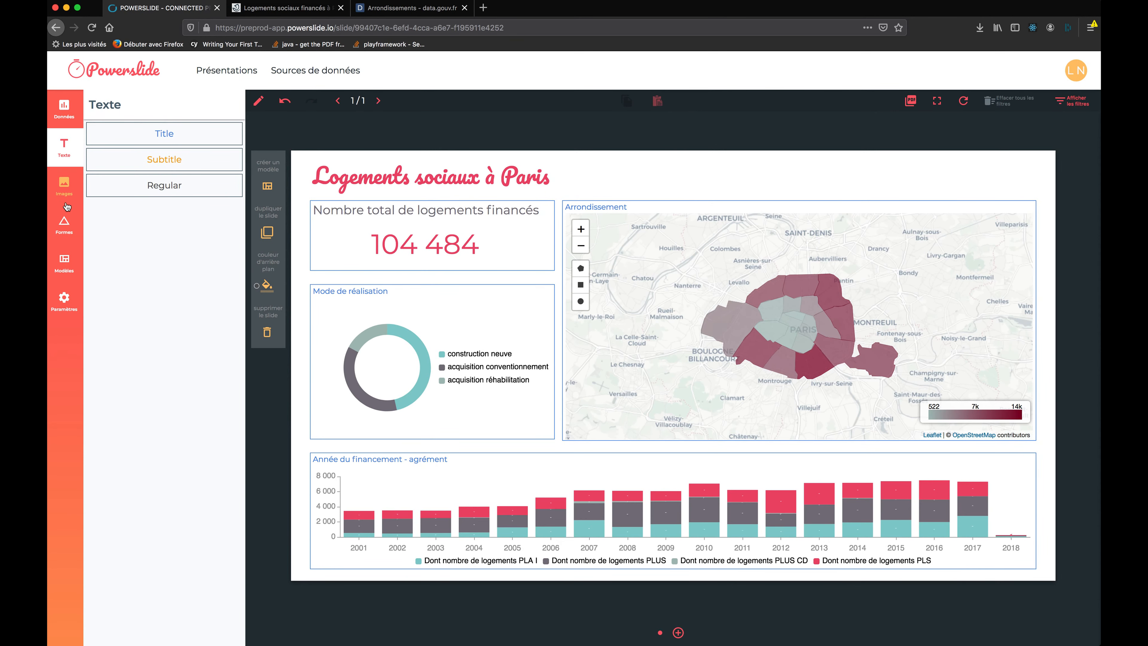
Import the panoramic-view-of-city JPG from the Finder images folder onto the slide near the title.
left_click(68, 186)
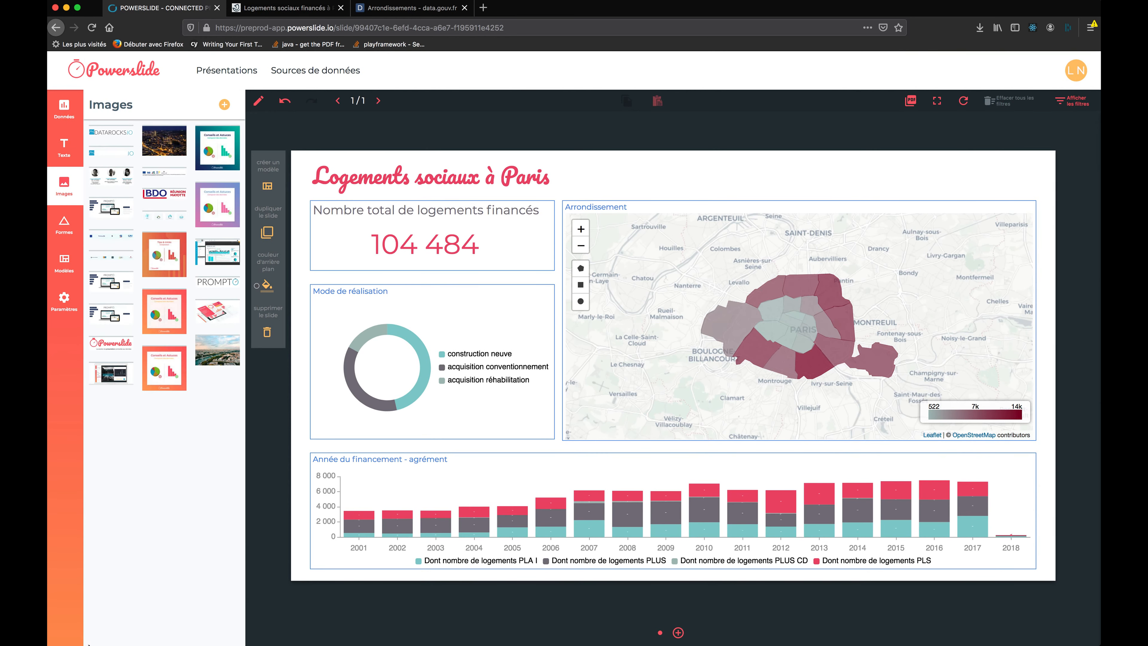
left_click(244, 628)
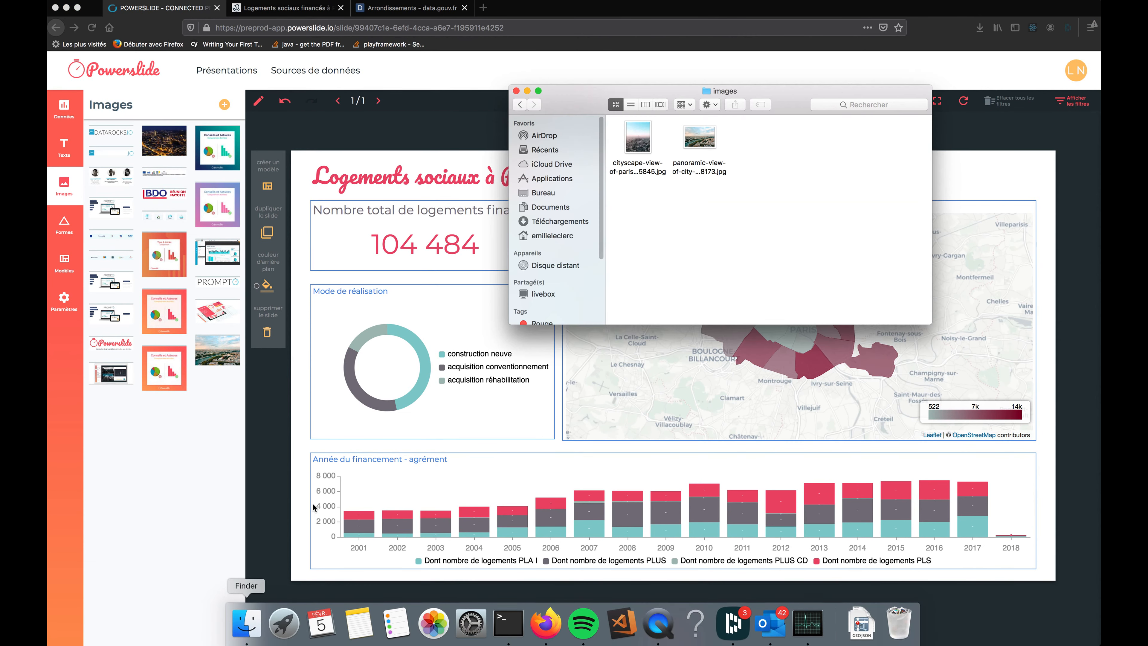
left_click_drag(711, 146, 466, 171)
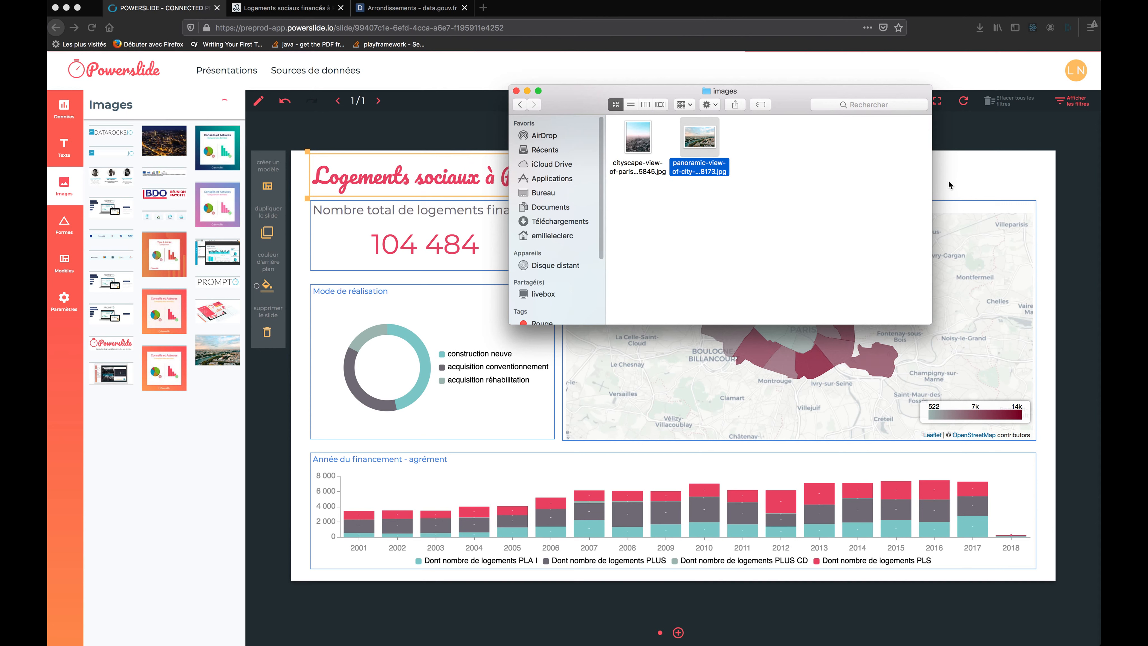
left_click(959, 173)
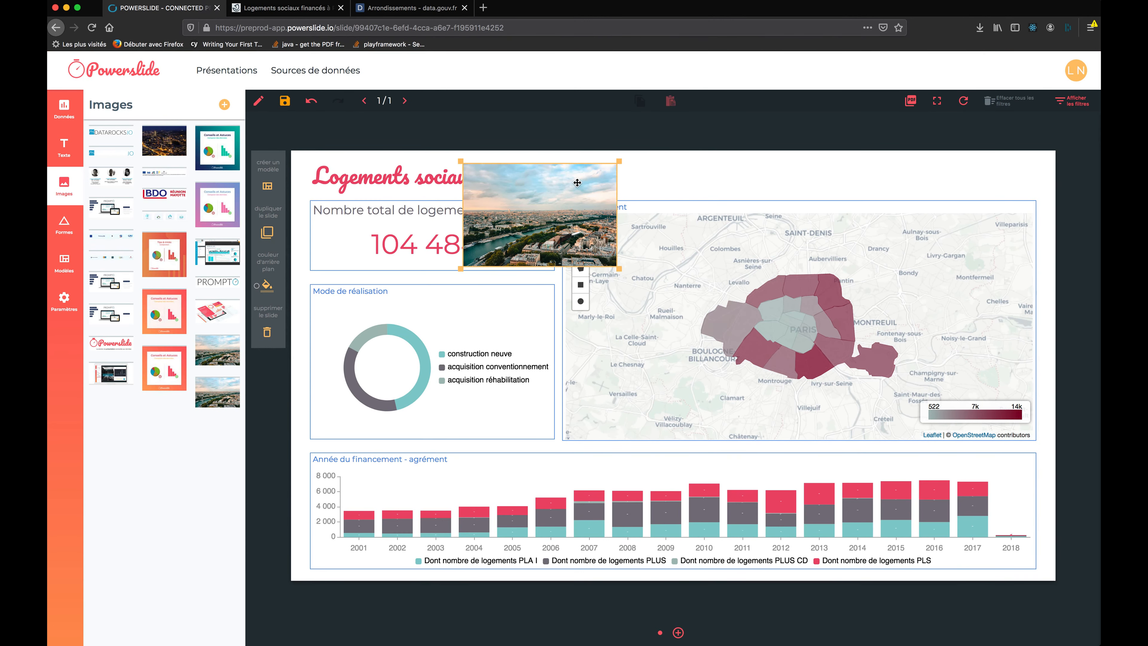
Turn off the city image's ratio lock, stretch it from the top-left corner over the whole slide, and send it behind all other elements.
left_click_drag(507, 182, 407, 170)
left_click(687, 102)
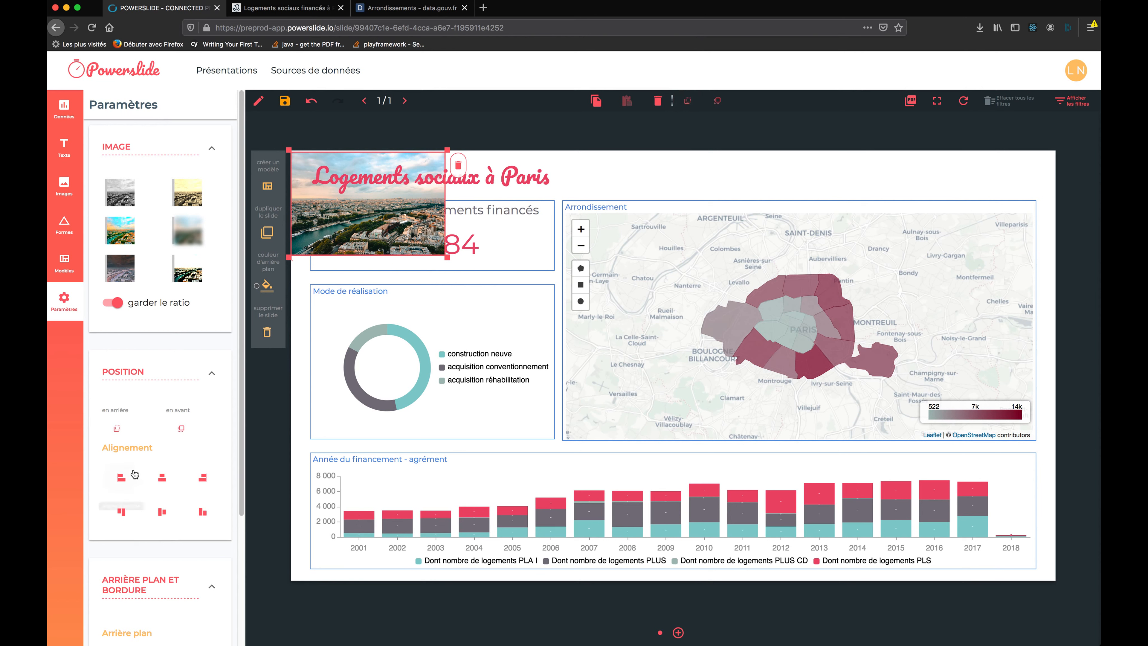
left_click(114, 303)
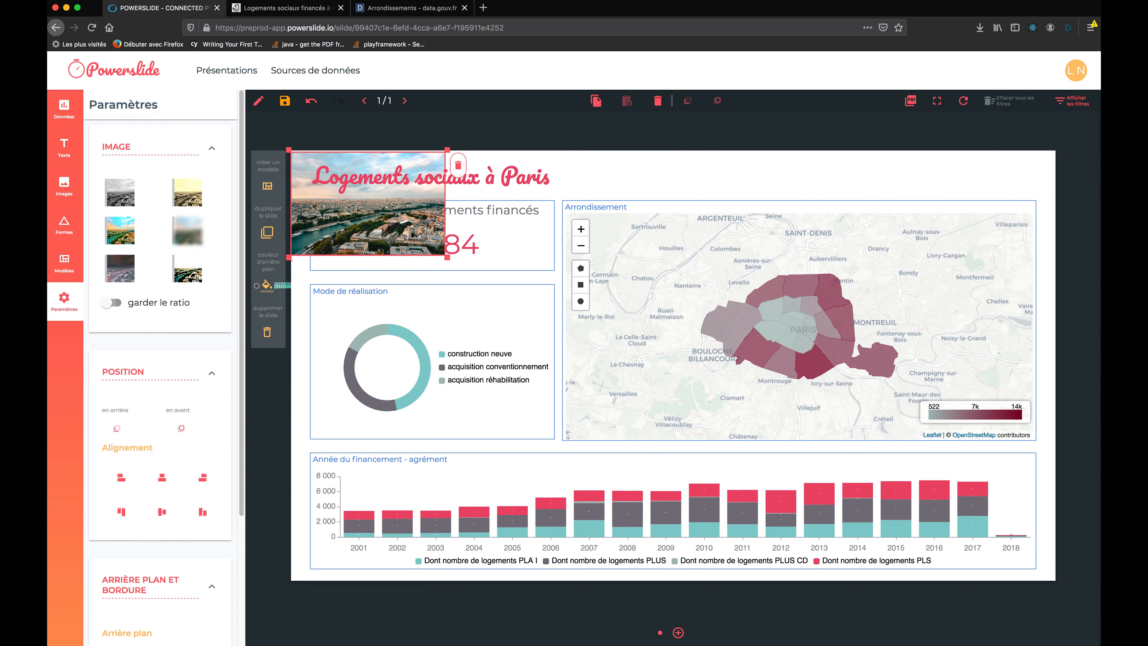
left_click_drag(447, 257, 1058, 582)
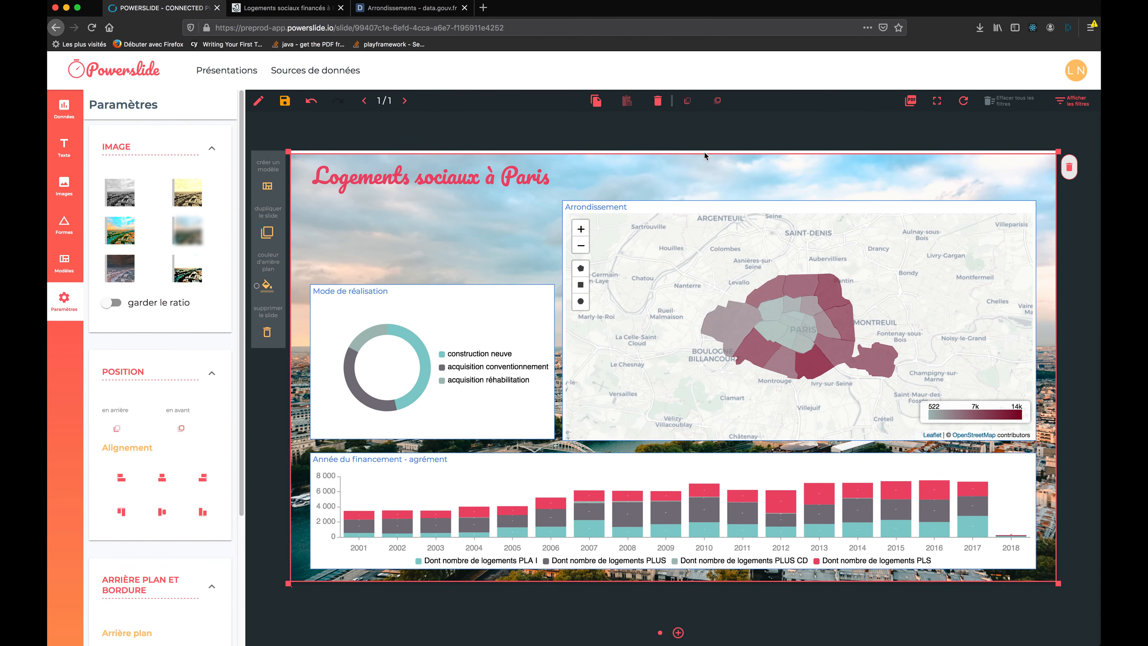
left_click_drag(704, 153, 703, 150)
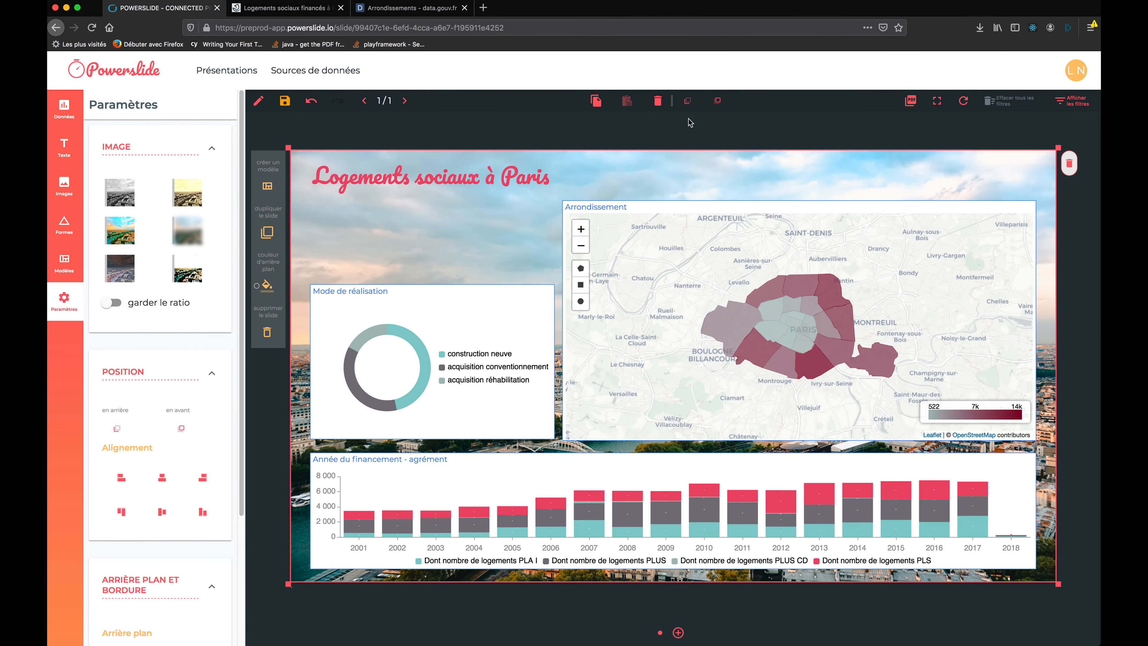
left_click(687, 103)
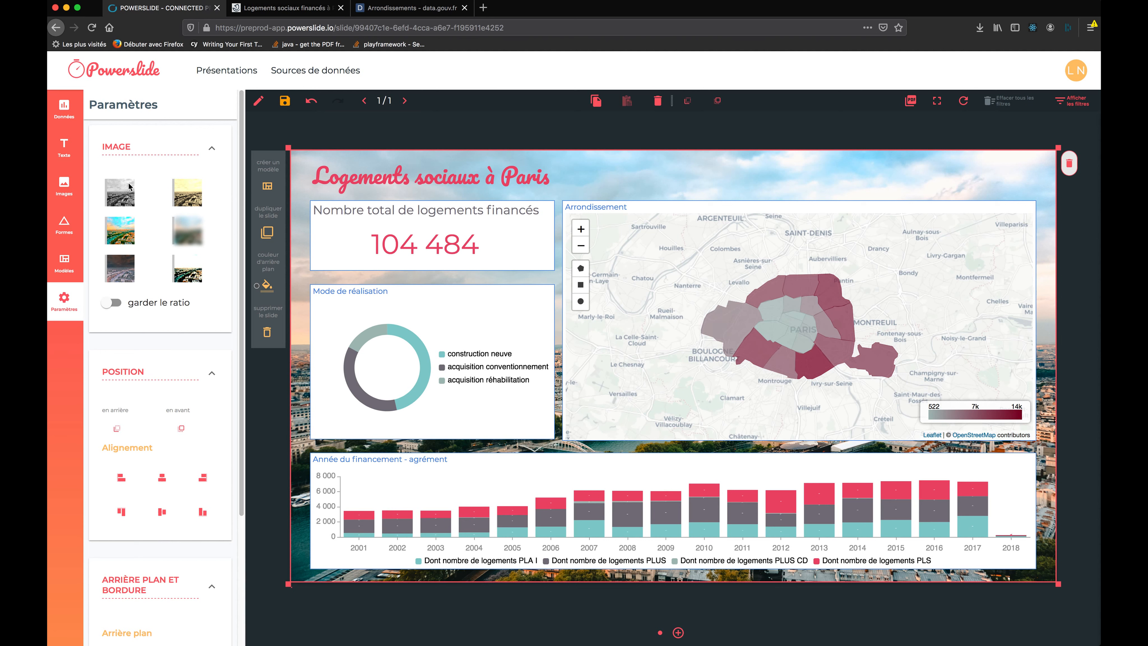
Try the black-and-white and sepia filters on the background image, and keep only the saturated-color filter.
left_click(119, 200)
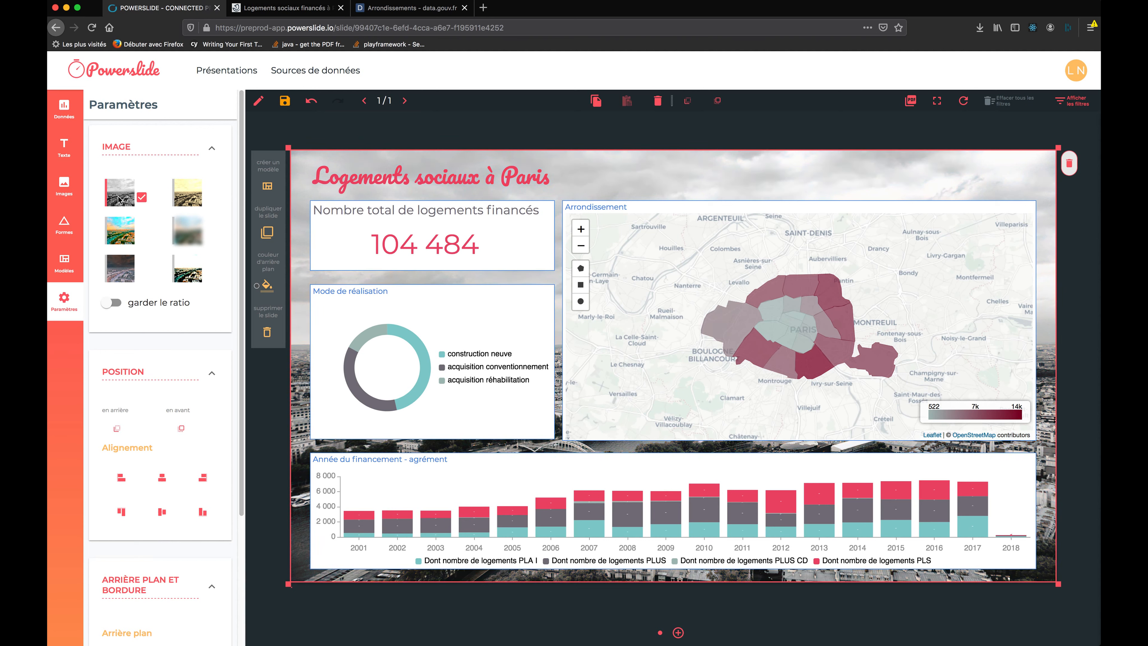
left_click(191, 197)
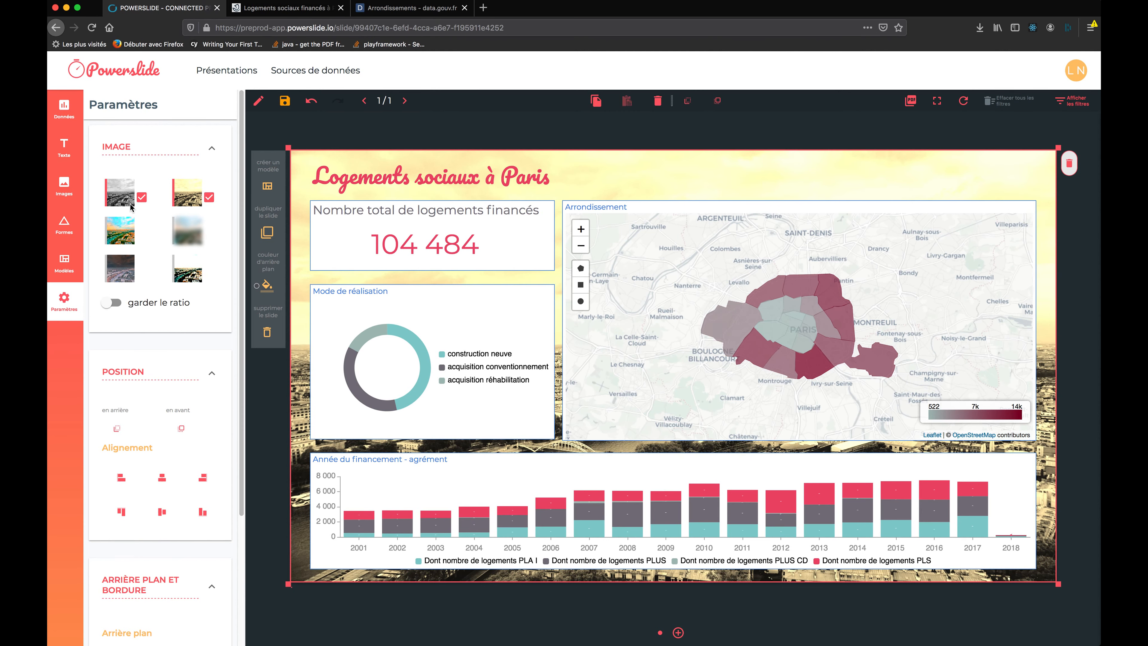
left_click(125, 199)
left_click(123, 233)
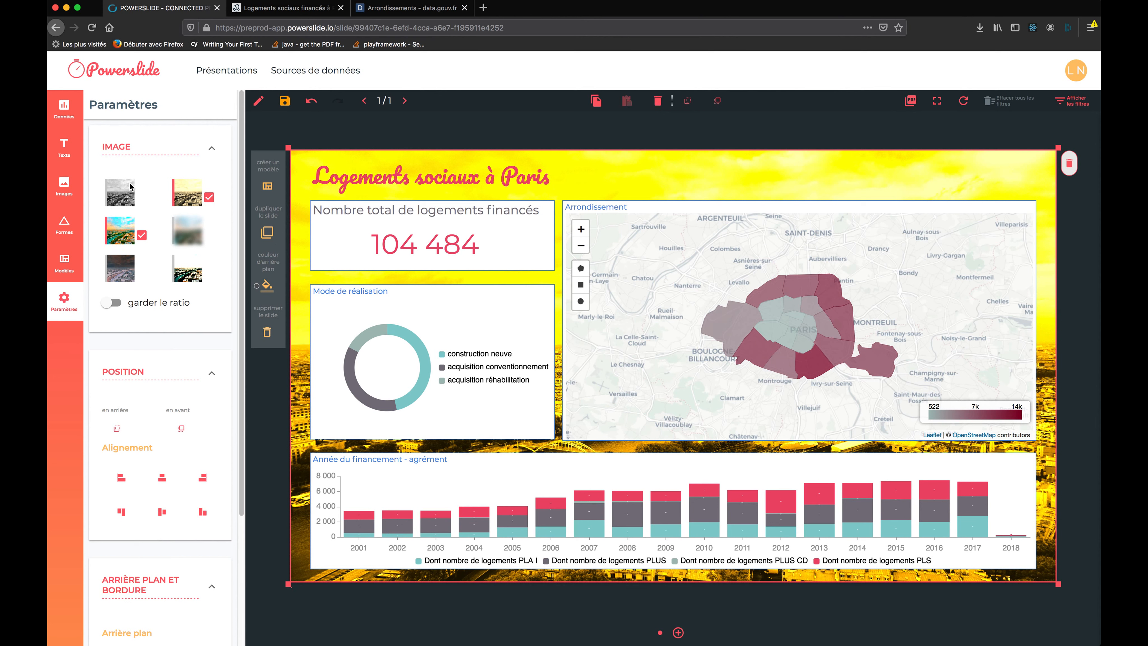
left_click(186, 193)
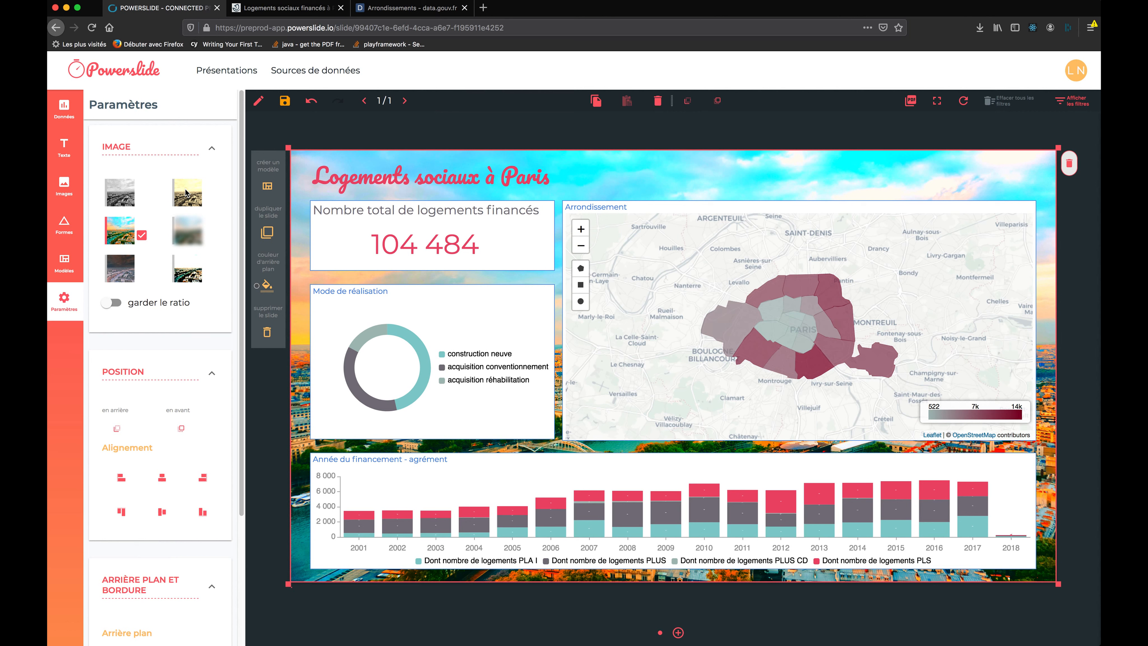
Set the background image's overlay color to white with an alpha of 87, and save the presentation.
scroll(182, 215, "down", 4)
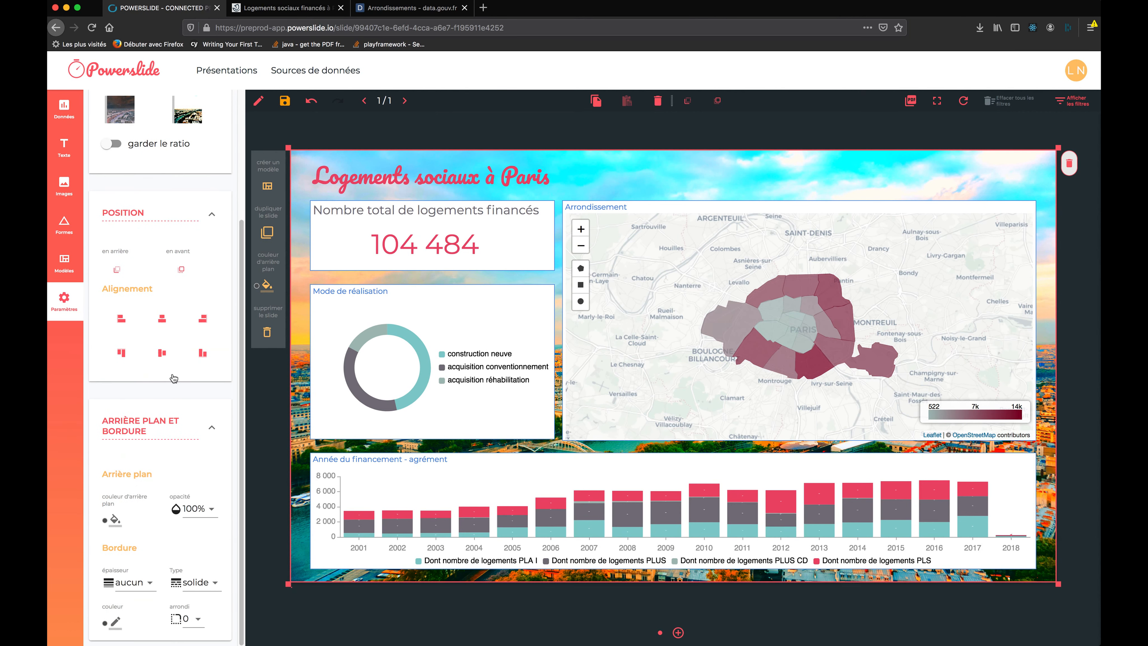
left_click(110, 520)
left_click(152, 546)
left_click_drag(159, 547, 174, 546)
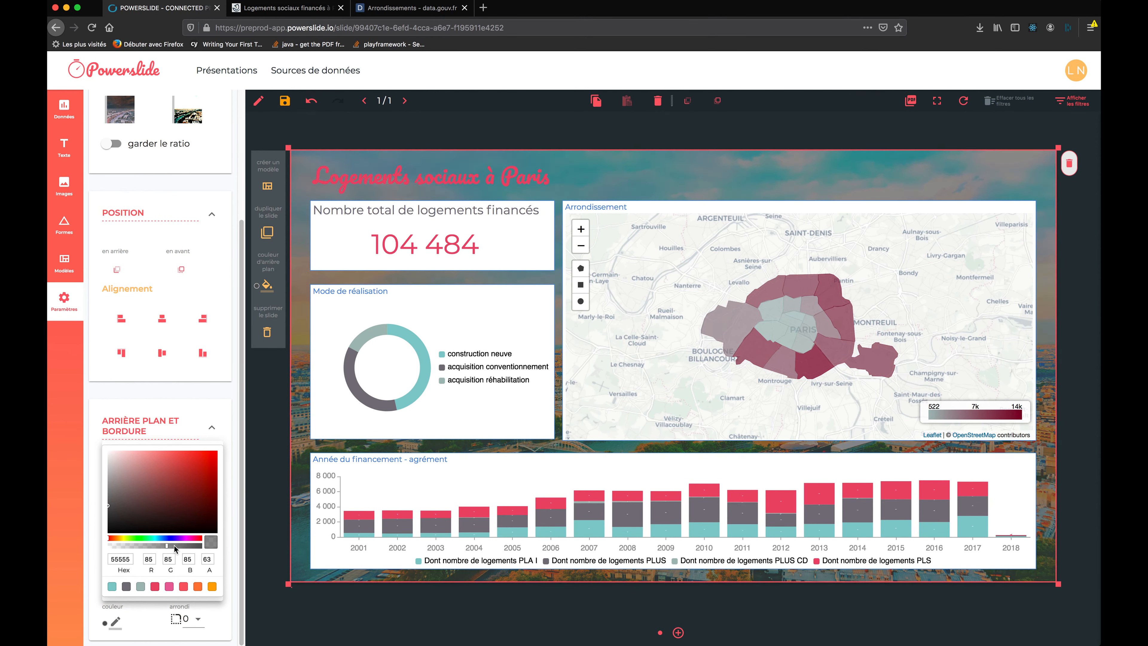
left_click_drag(140, 502, 85, 428)
left_click_drag(173, 546, 159, 547)
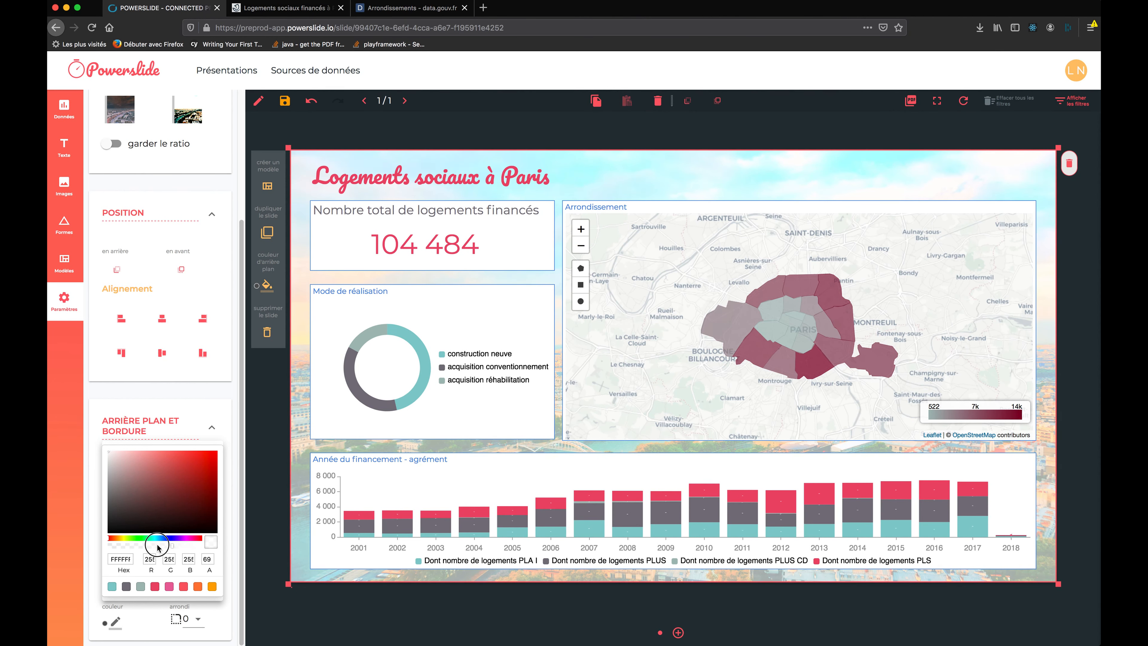
left_click(189, 546)
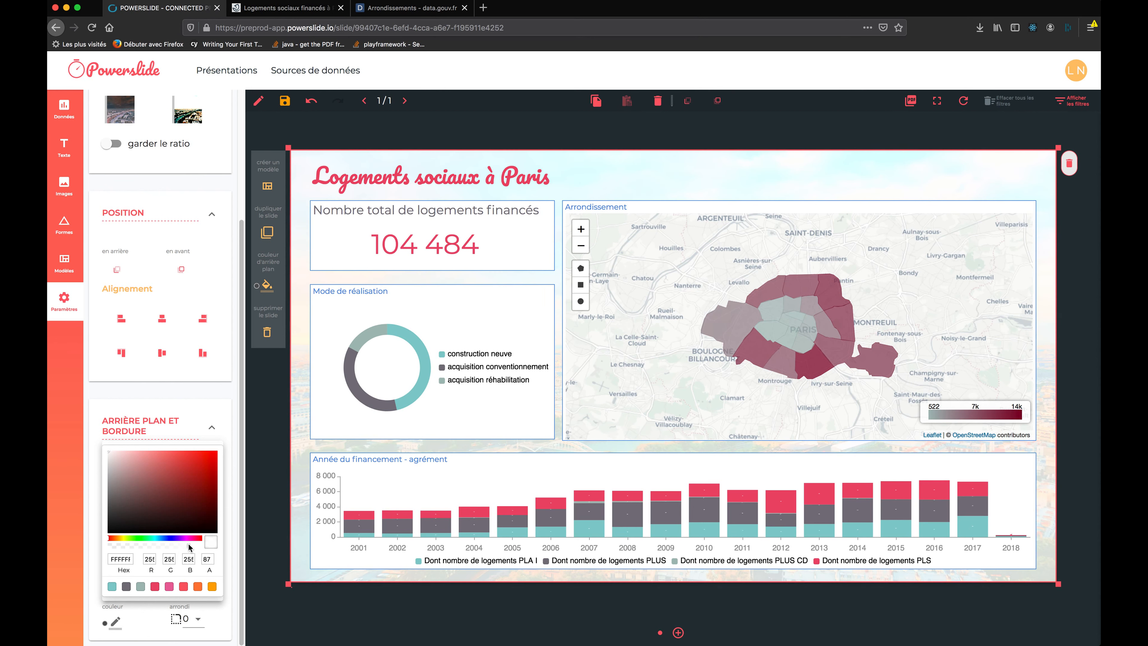
left_click(265, 539)
left_click(286, 101)
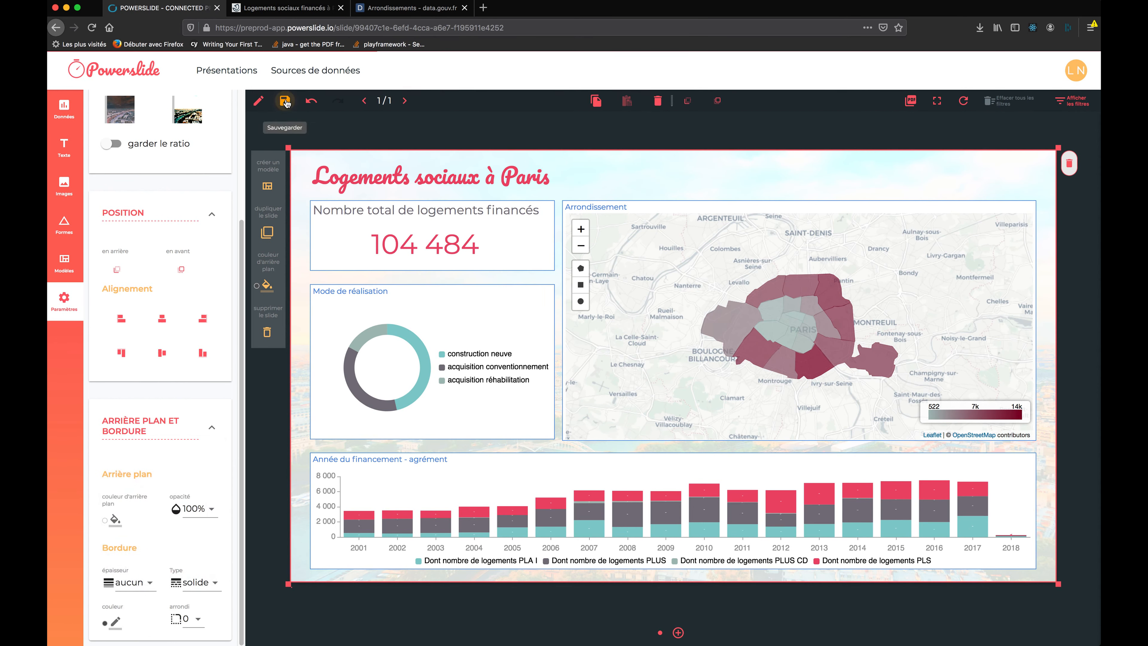
Leave edit mode, filter the slide by construction neuve through the Mode de réalisation chart, and remove that filter again.
left_click(257, 107)
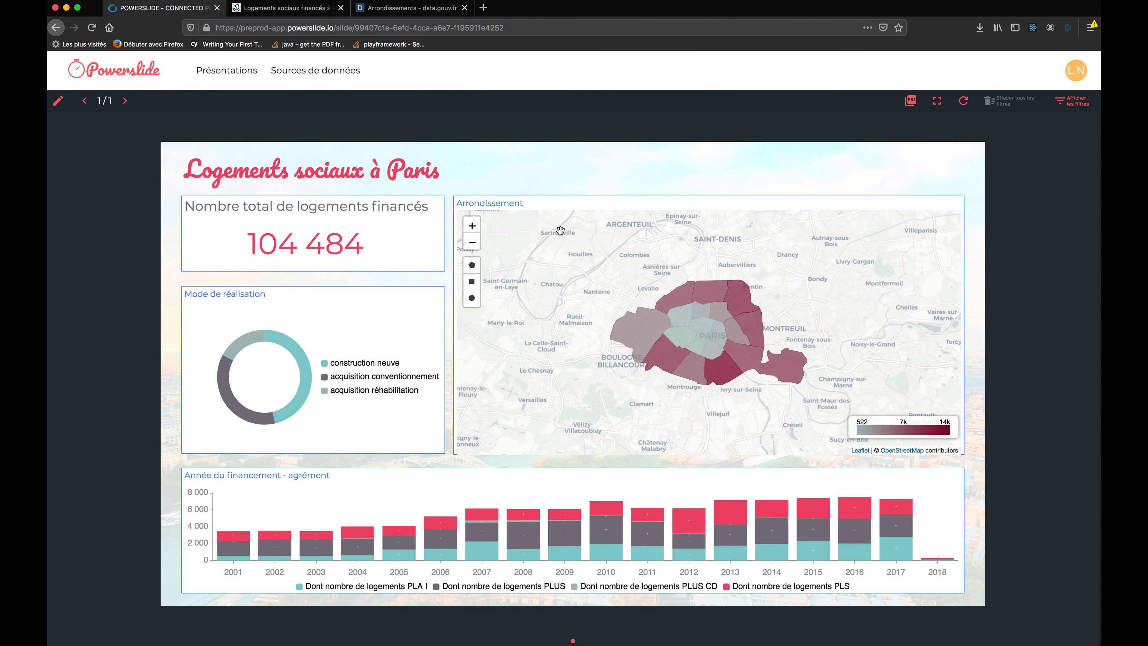
left_click(310, 372)
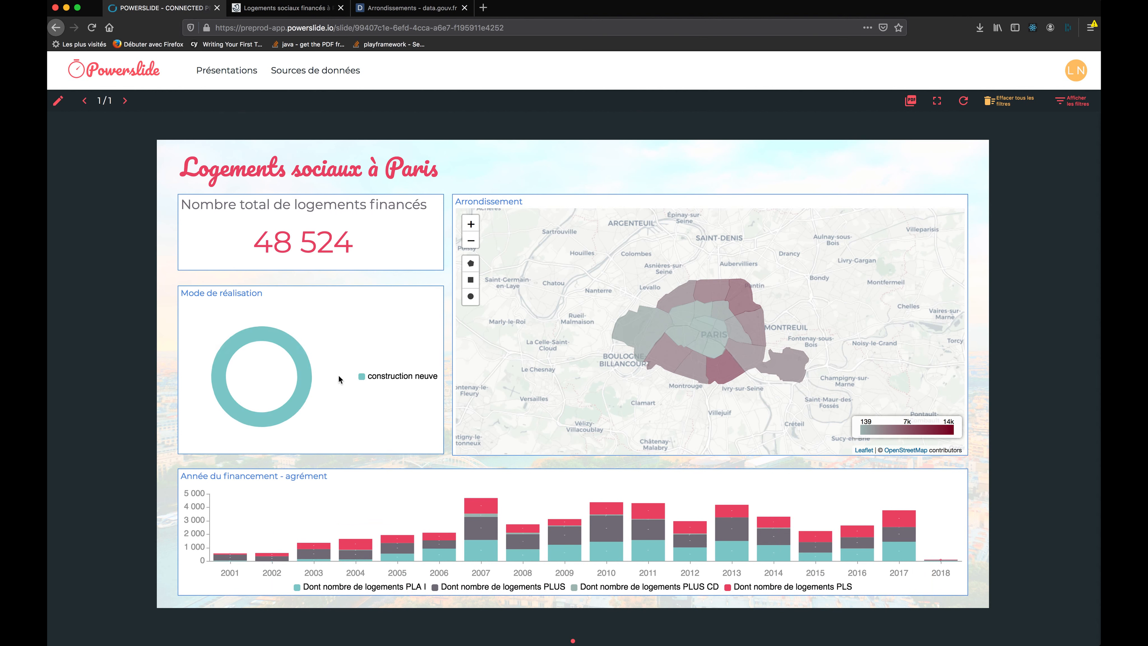
left_click(305, 383)
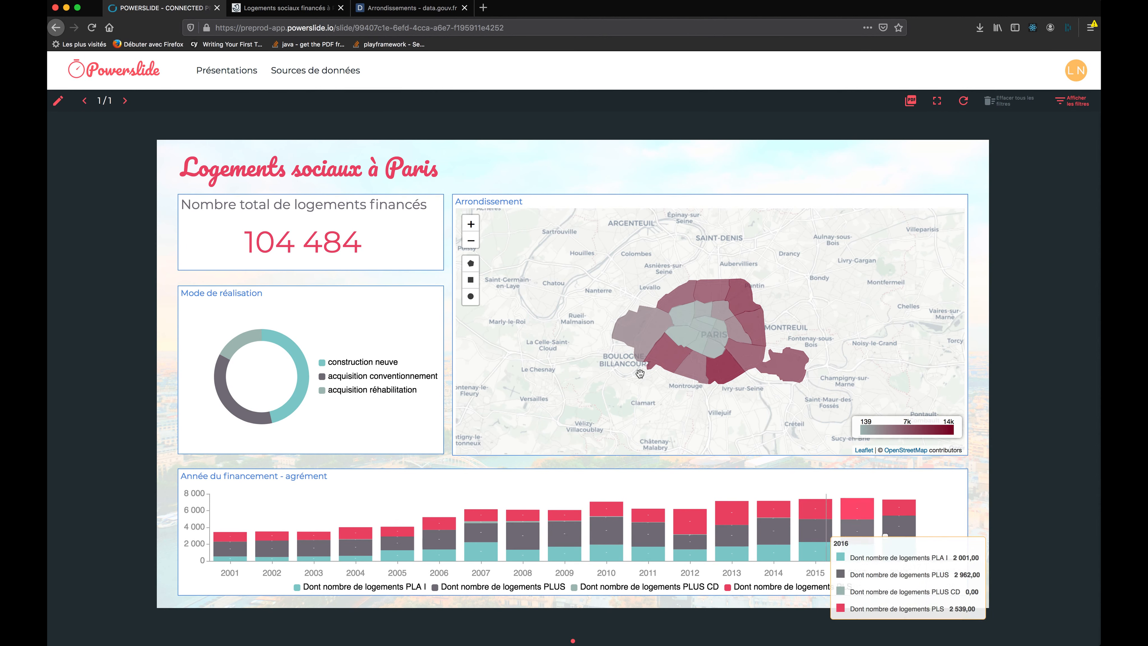
Filter the slide to Année du financement - agrément ≥ 2014 using the filter list, hide the list, and clear all filters.
left_click(1080, 101)
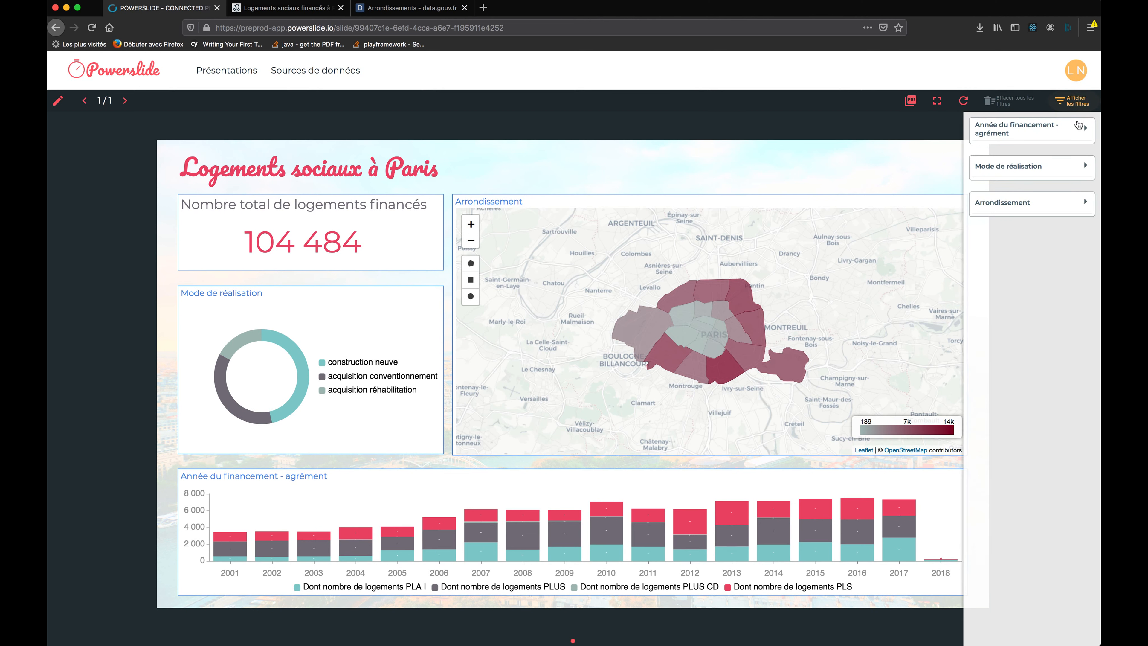
left_click(1058, 140)
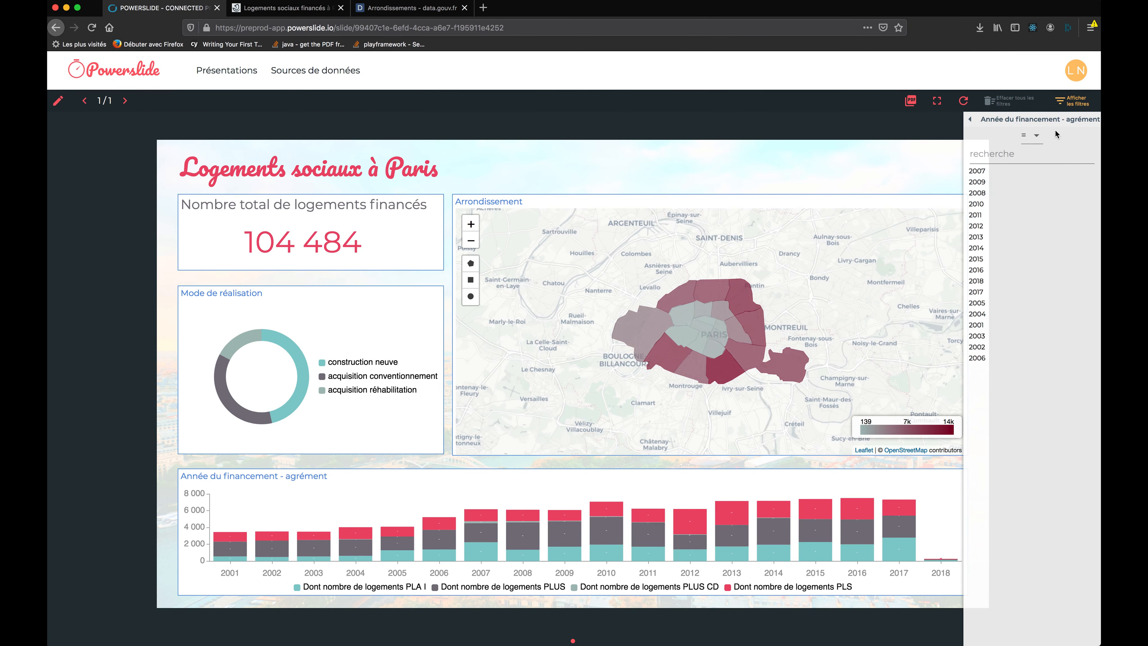
left_click(1031, 135)
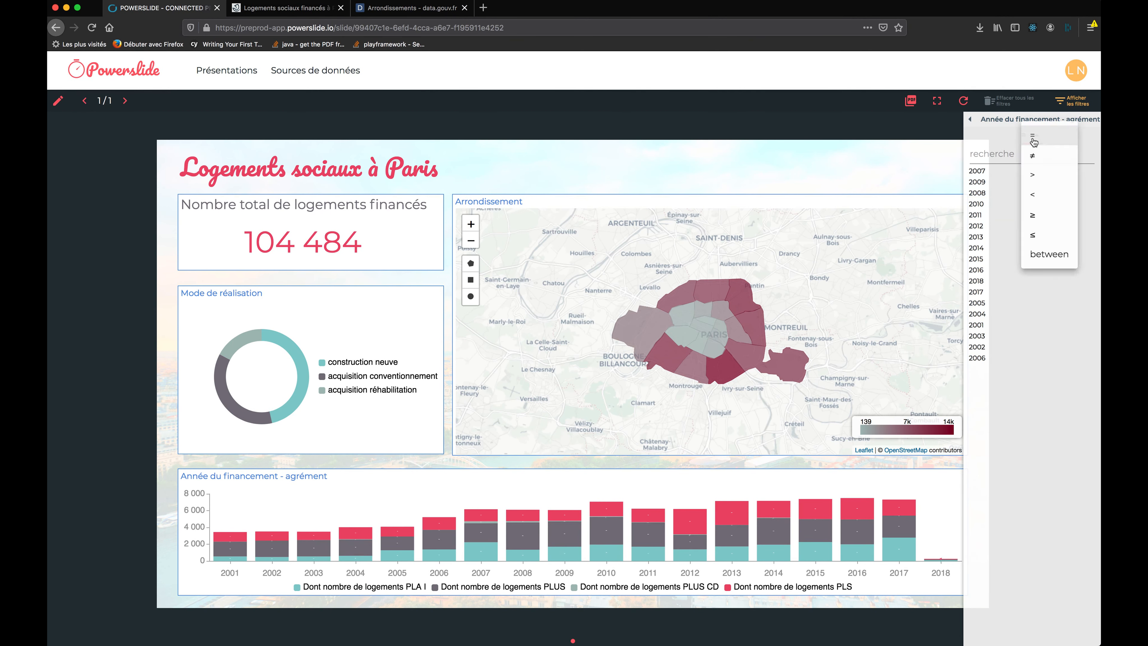
left_click(1045, 216)
left_click(993, 252)
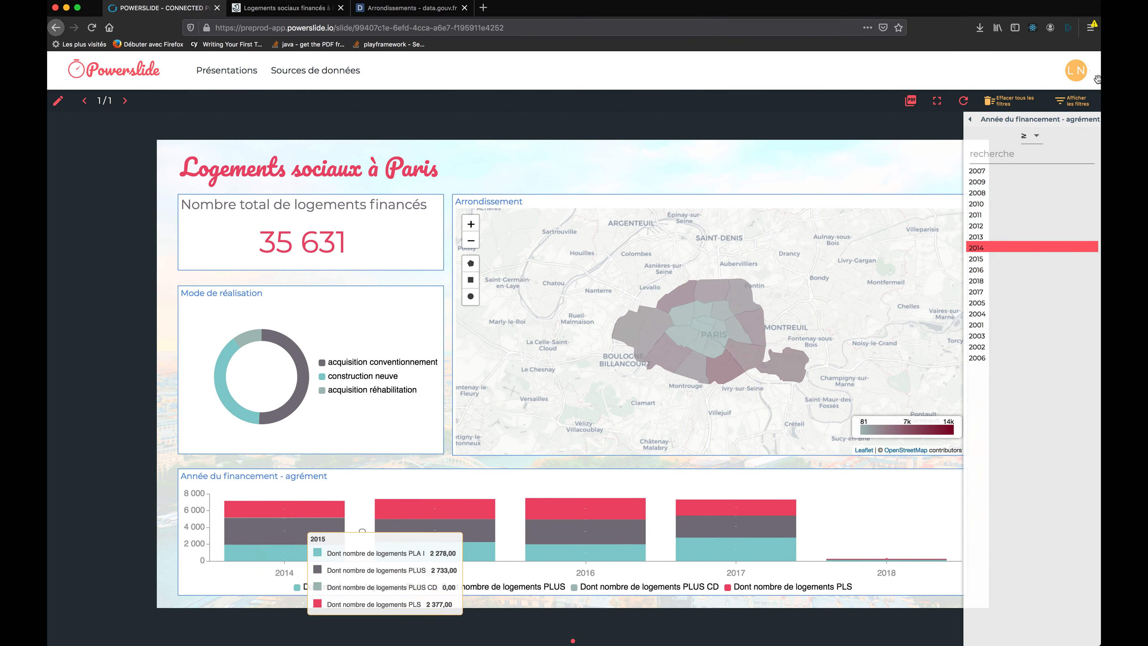
left_click(1076, 107)
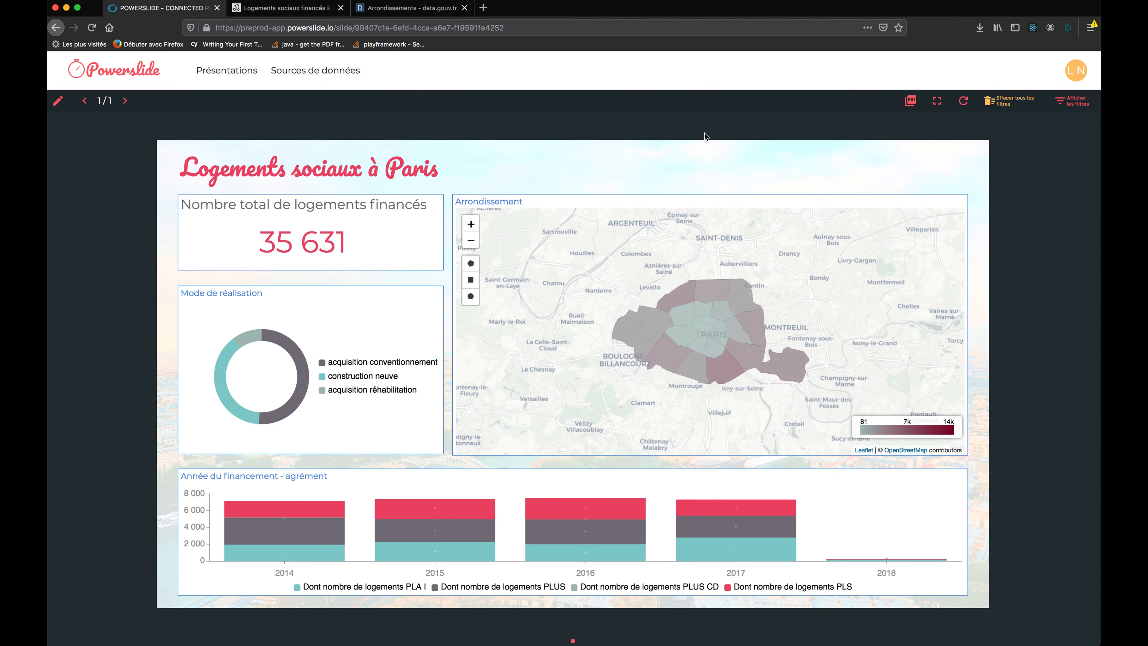
left_click(1010, 109)
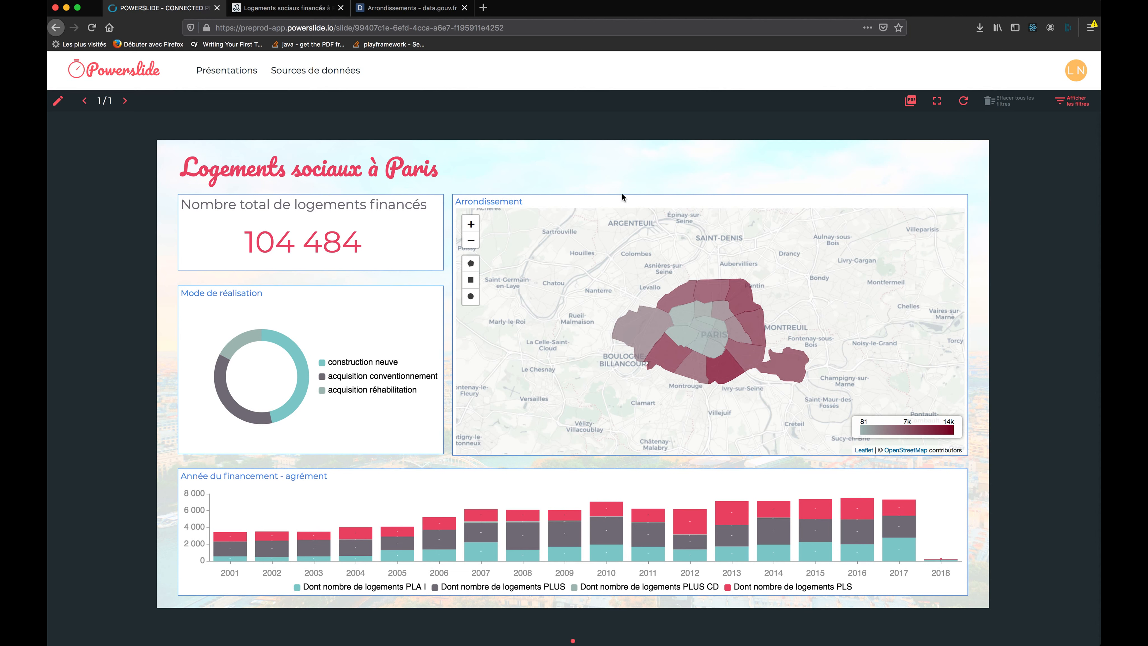
mouse_move(621, 633)
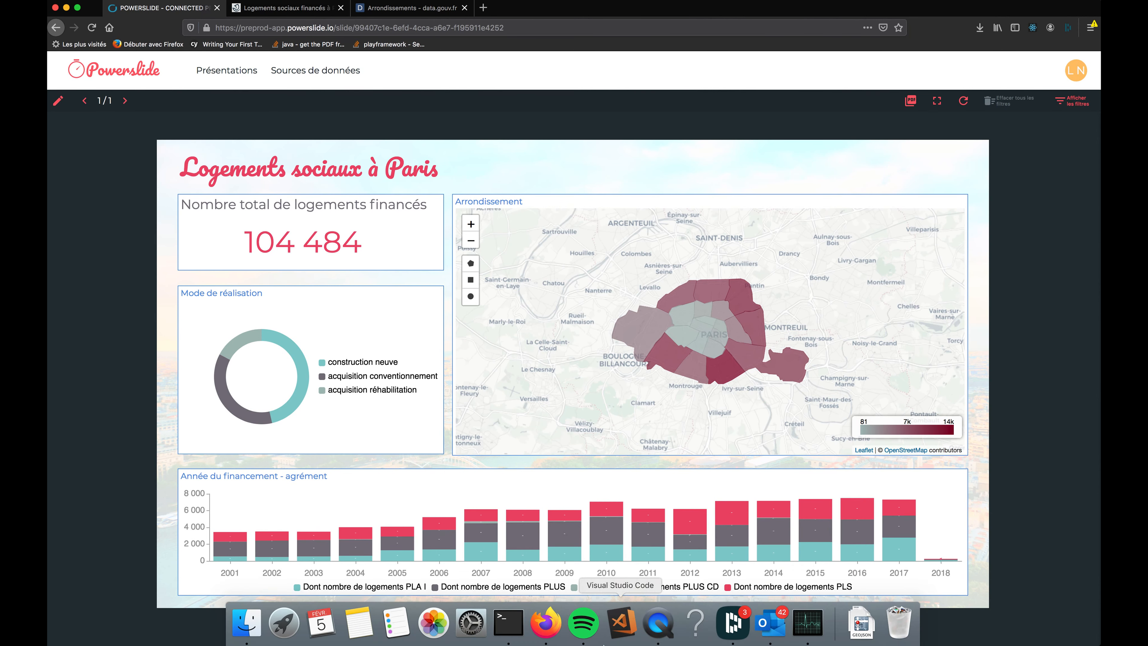
mouse_move(667, 498)
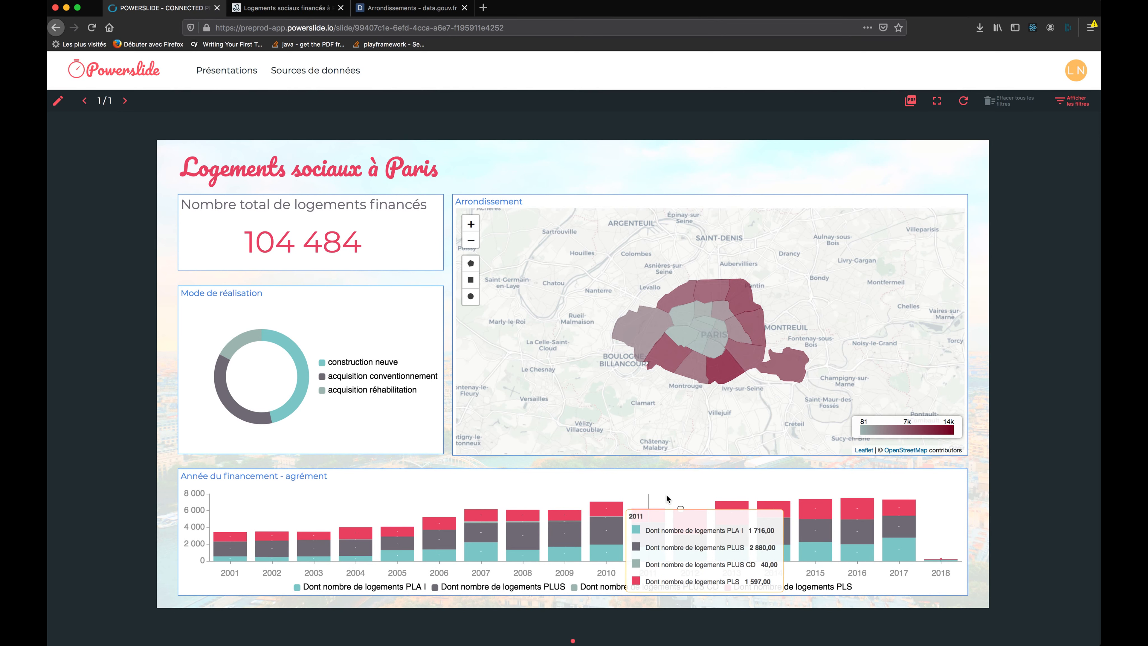
key("super+Tab")
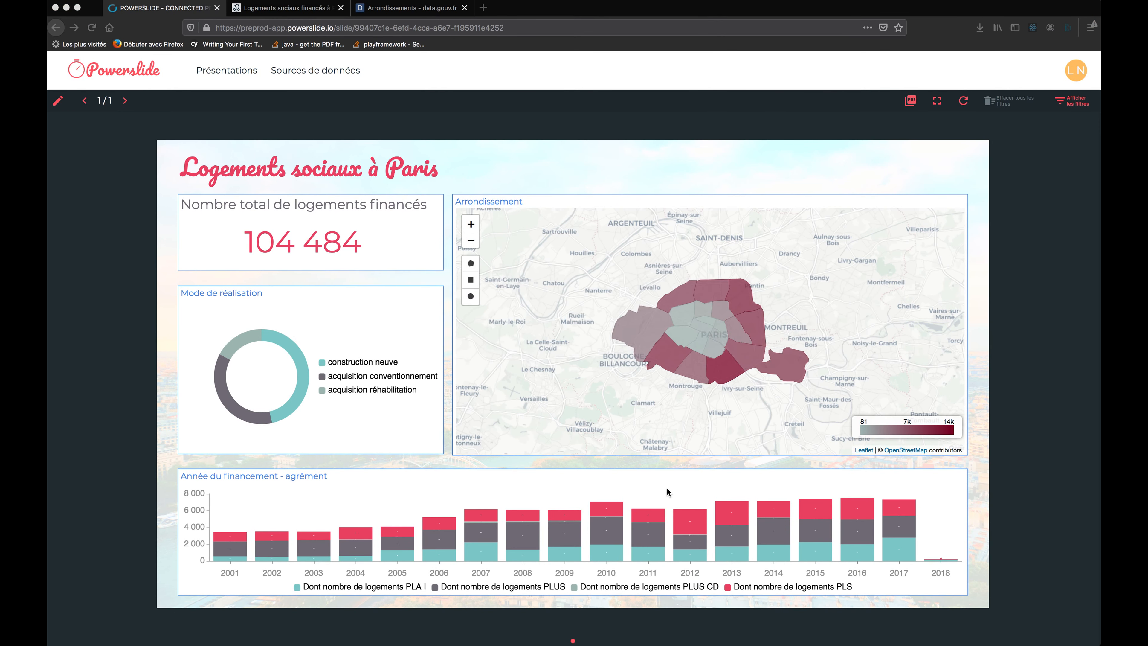